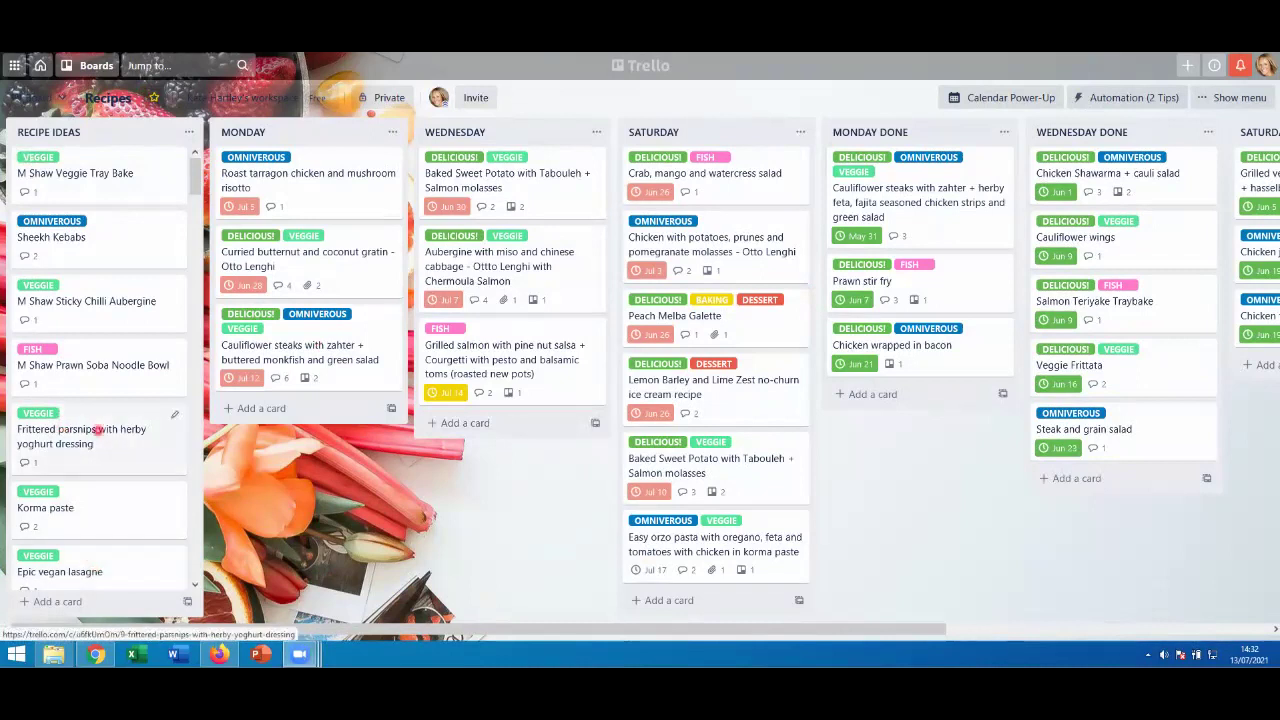
# Open the Za 'atar Recipe card at the end of the RECIPE IDEAS list.
pyautogui.moveTo(196, 177)
pyautogui.mouseDown()
pyautogui.moveTo(196, 497)
pyautogui.moveTo(196, 175)
pyautogui.mouseUp()
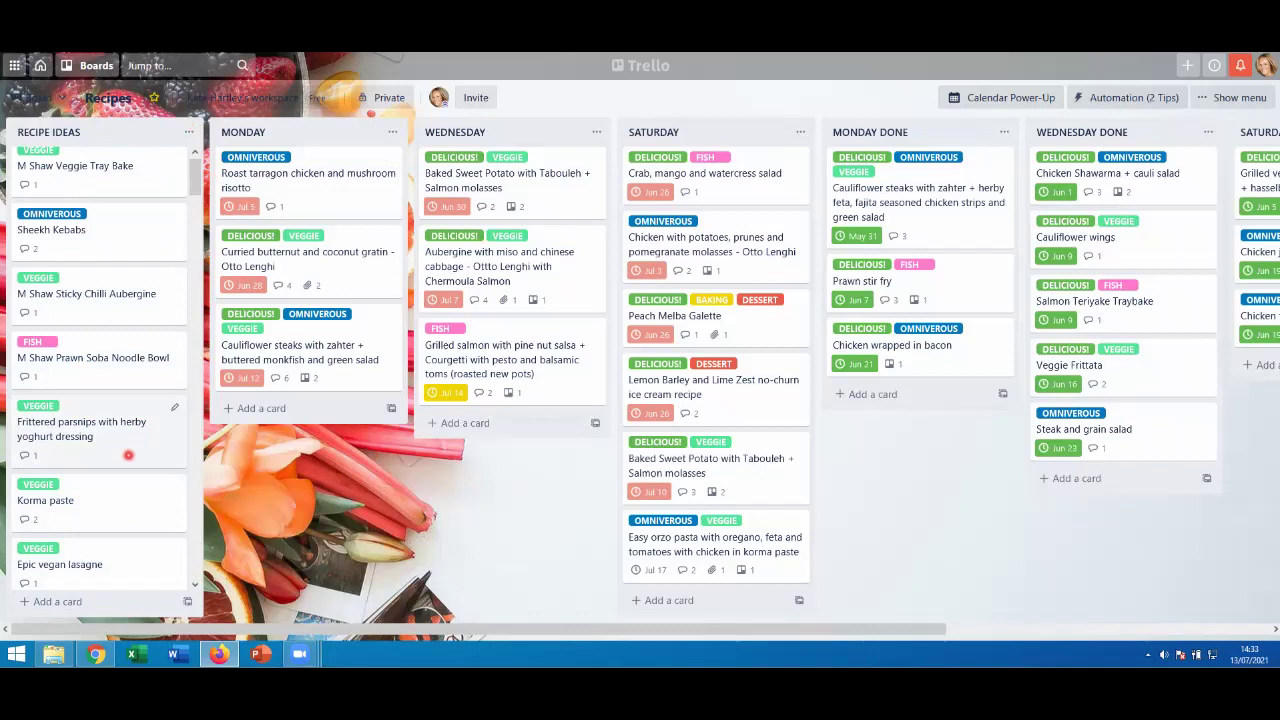
pyautogui.scroll(-4, 131, 480)
pyautogui.scroll(-12, 131, 488)
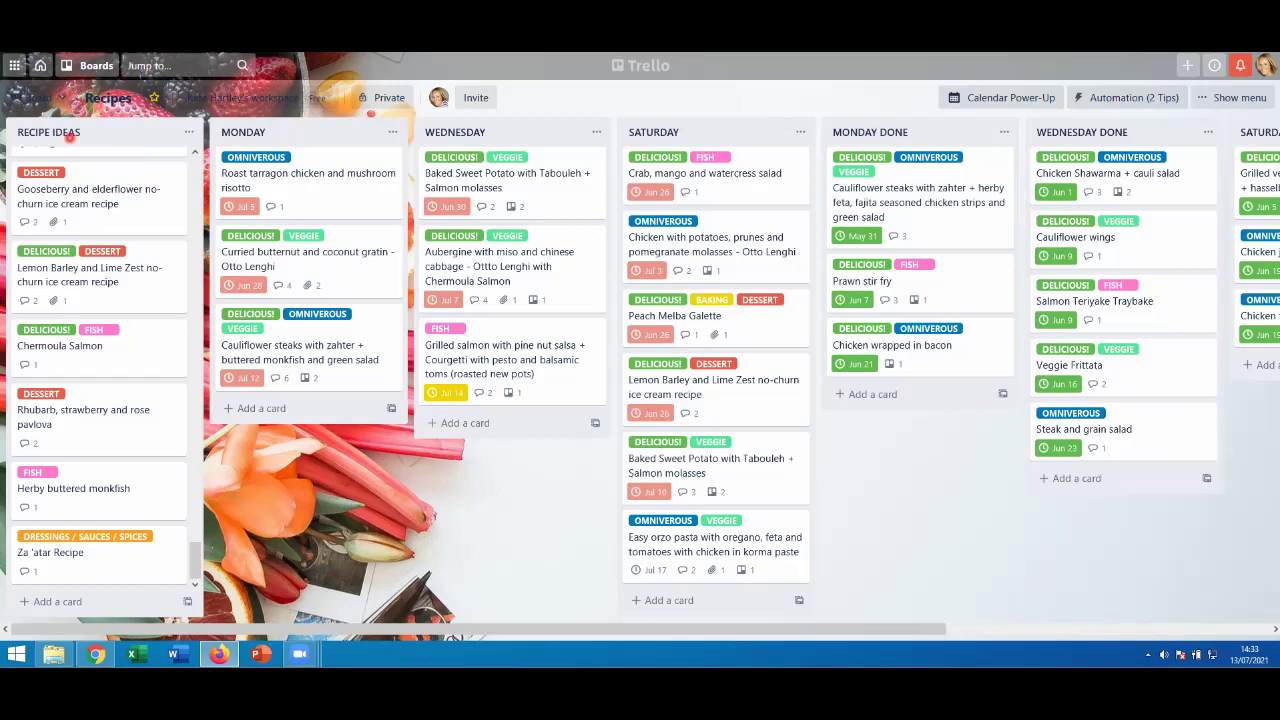
pyautogui.scroll(10, 114, 517)
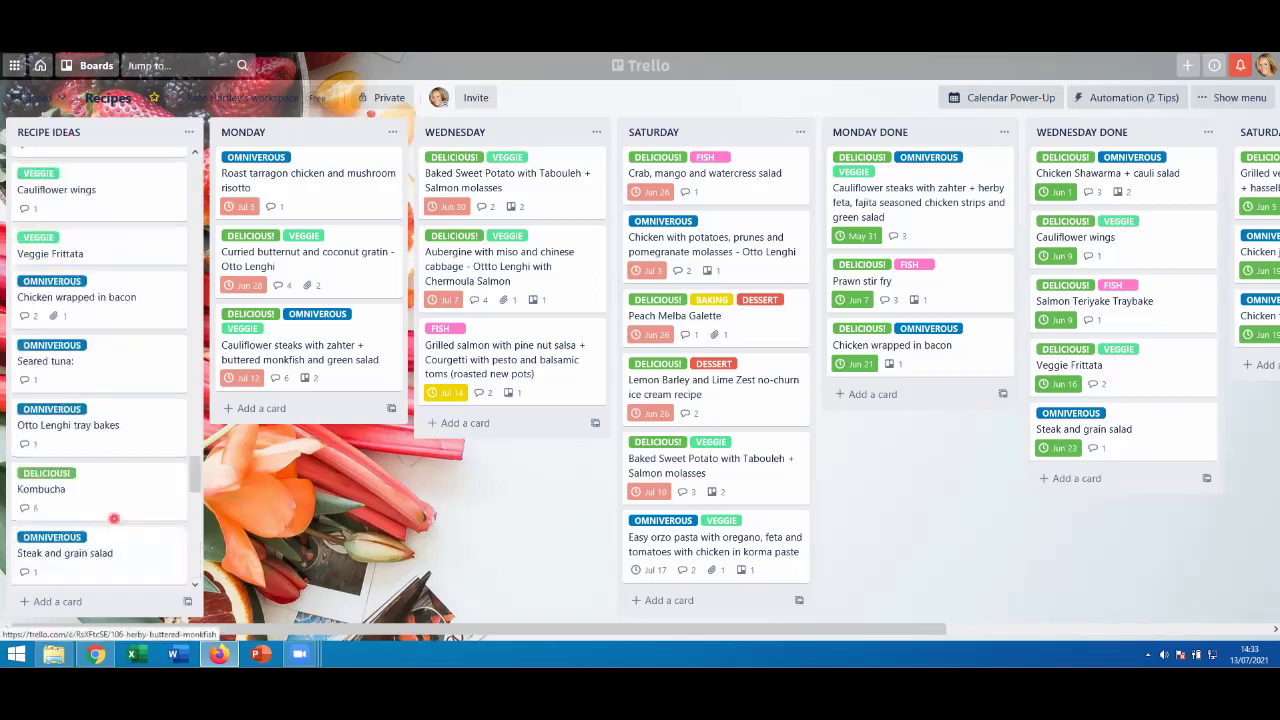
pyautogui.scroll(-10, 114, 517)
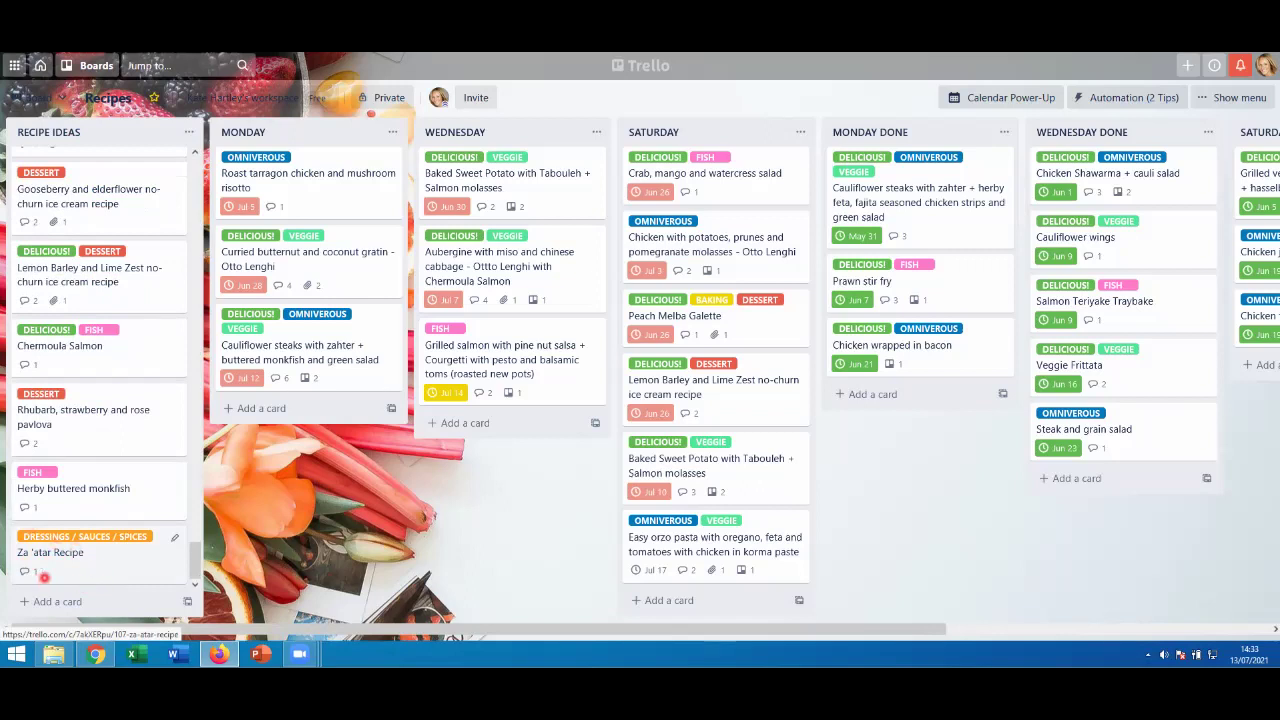
pyautogui.click(48, 557)
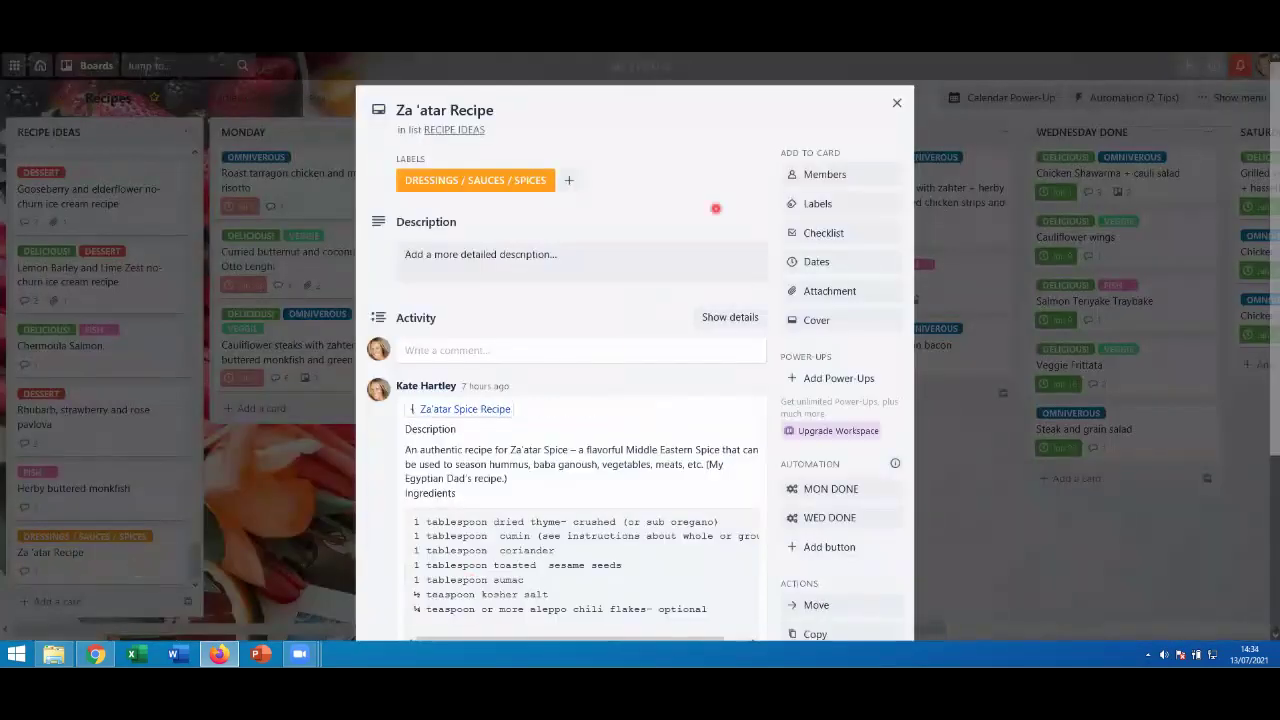
pyautogui.click(840, 205)
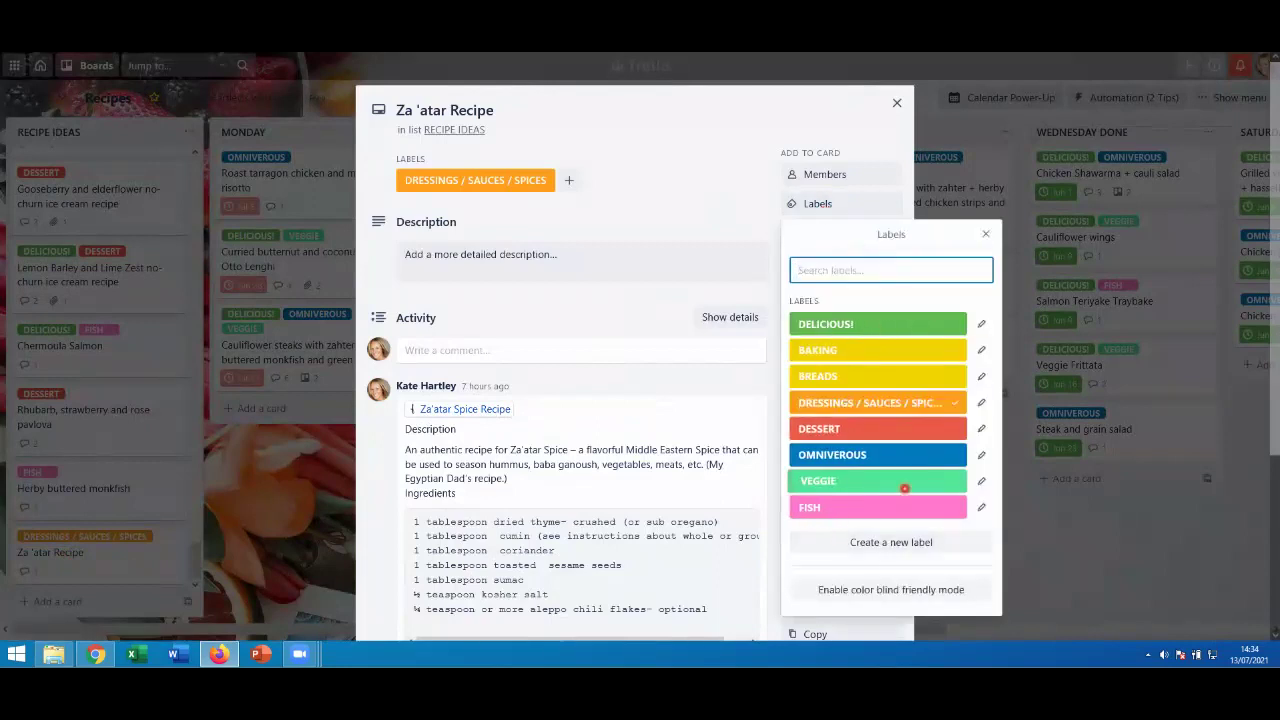
pyautogui.click(906, 546)
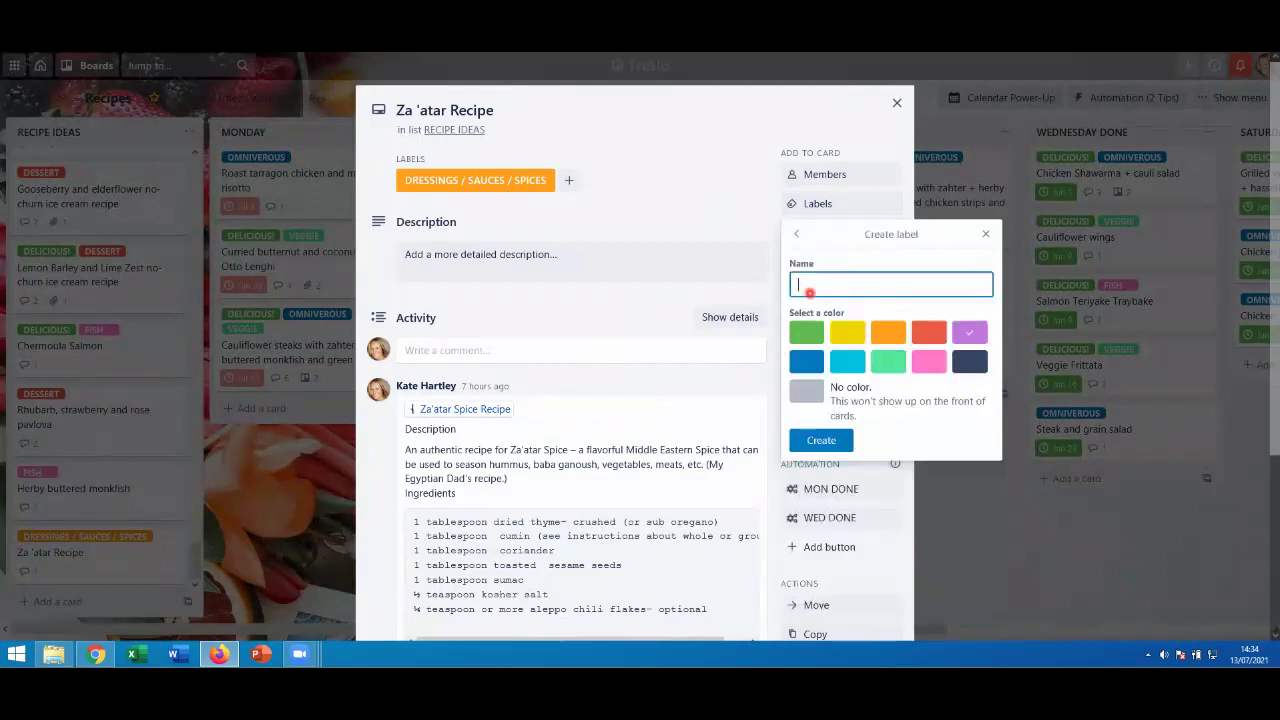
pyautogui.write('SPICE')
pyautogui.write('CES')
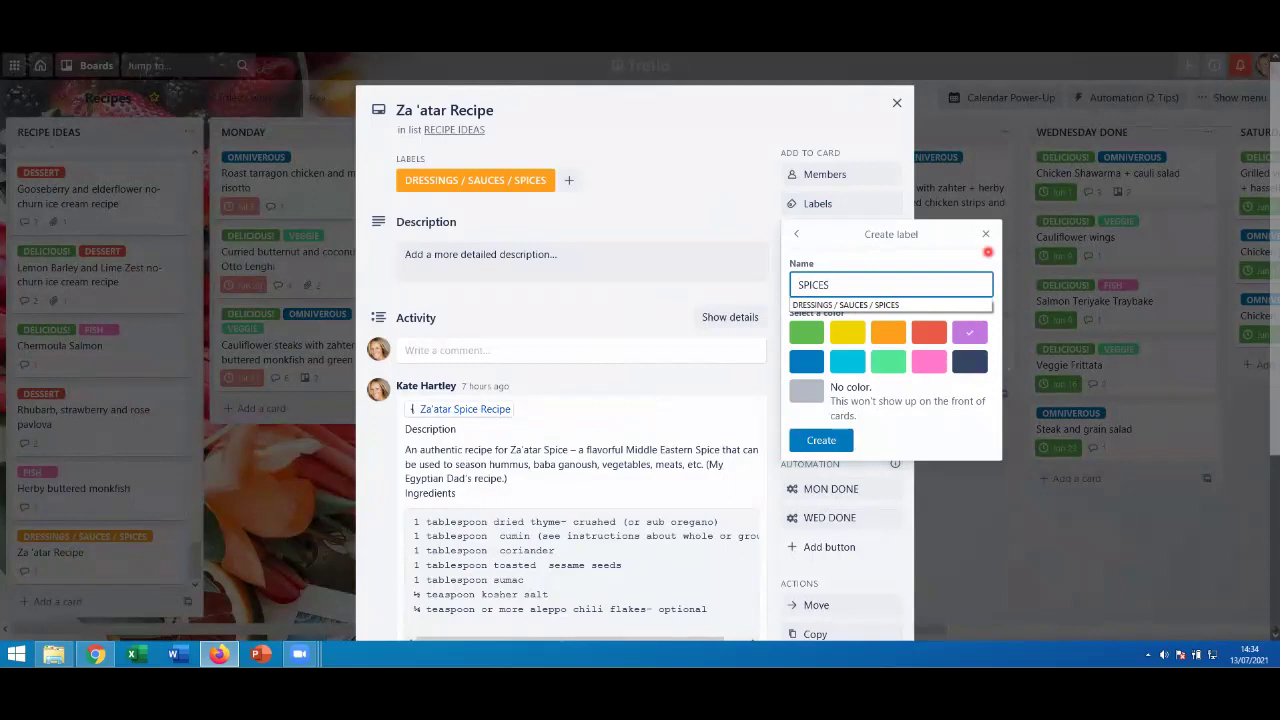
pyautogui.click(986, 234)
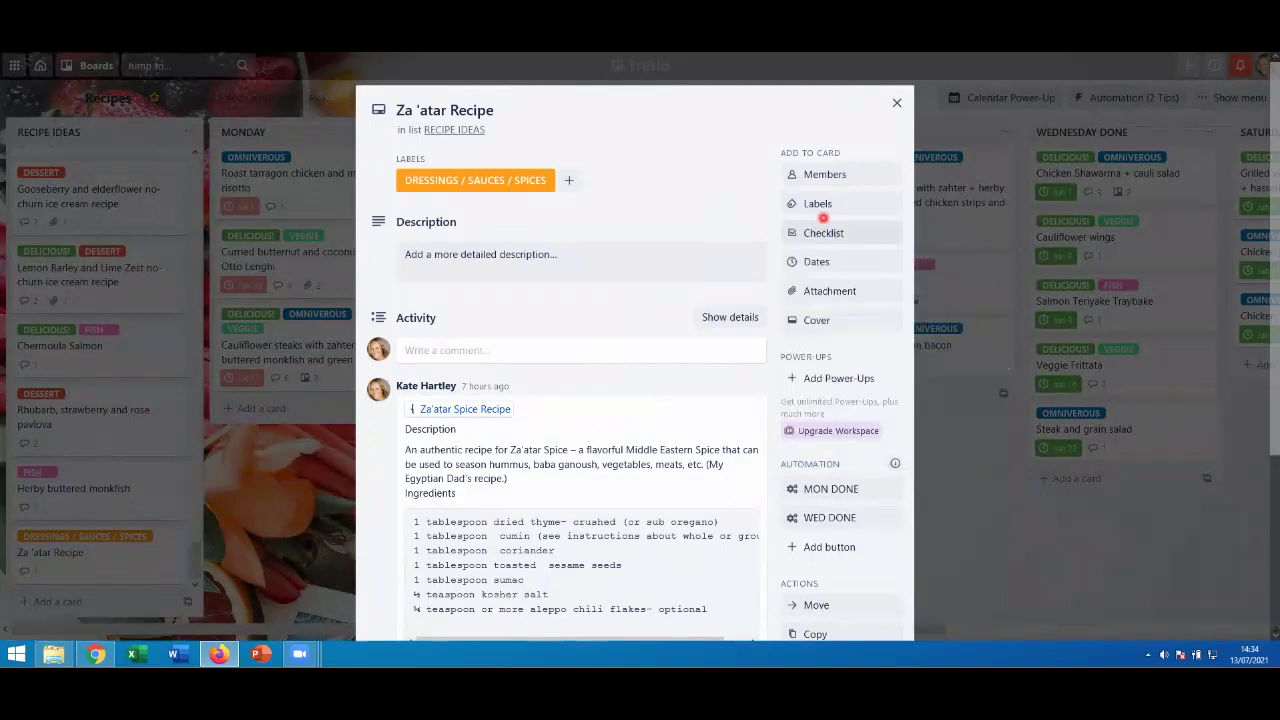
# Add the FISH label to the Za 'atar Recipe card and remove it again.
pyautogui.click(817, 203)
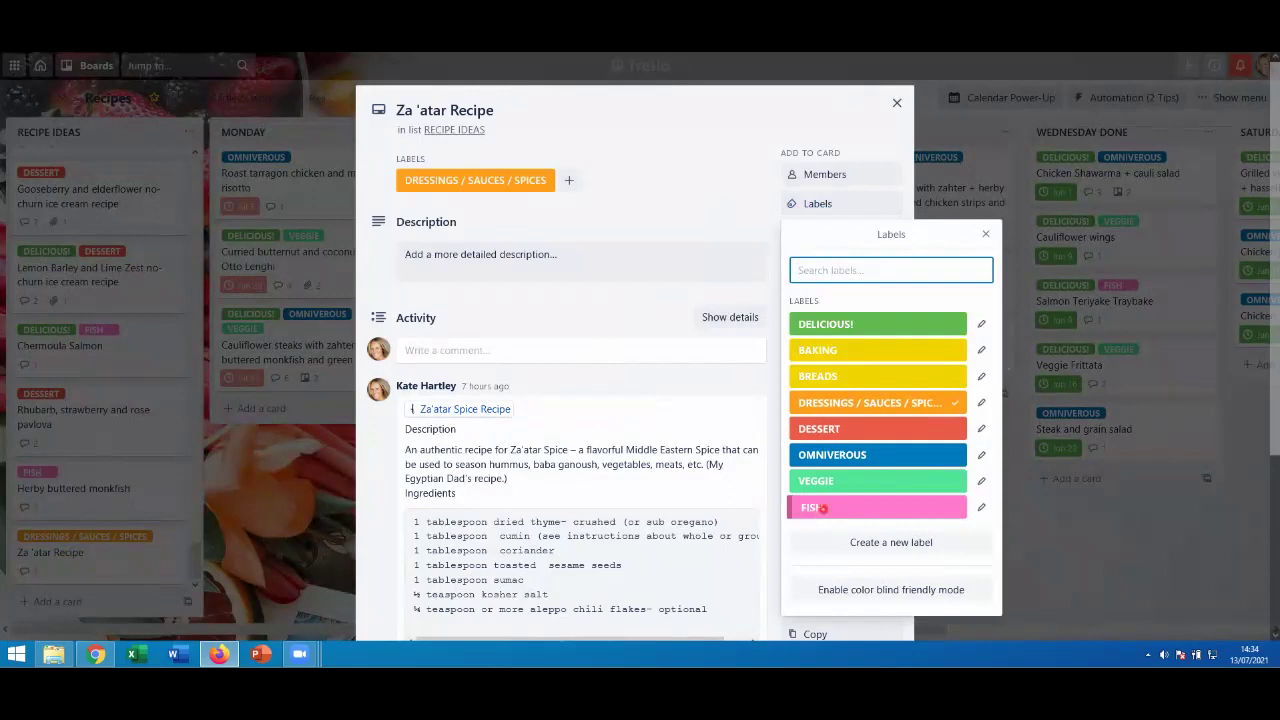
pyautogui.click(816, 512)
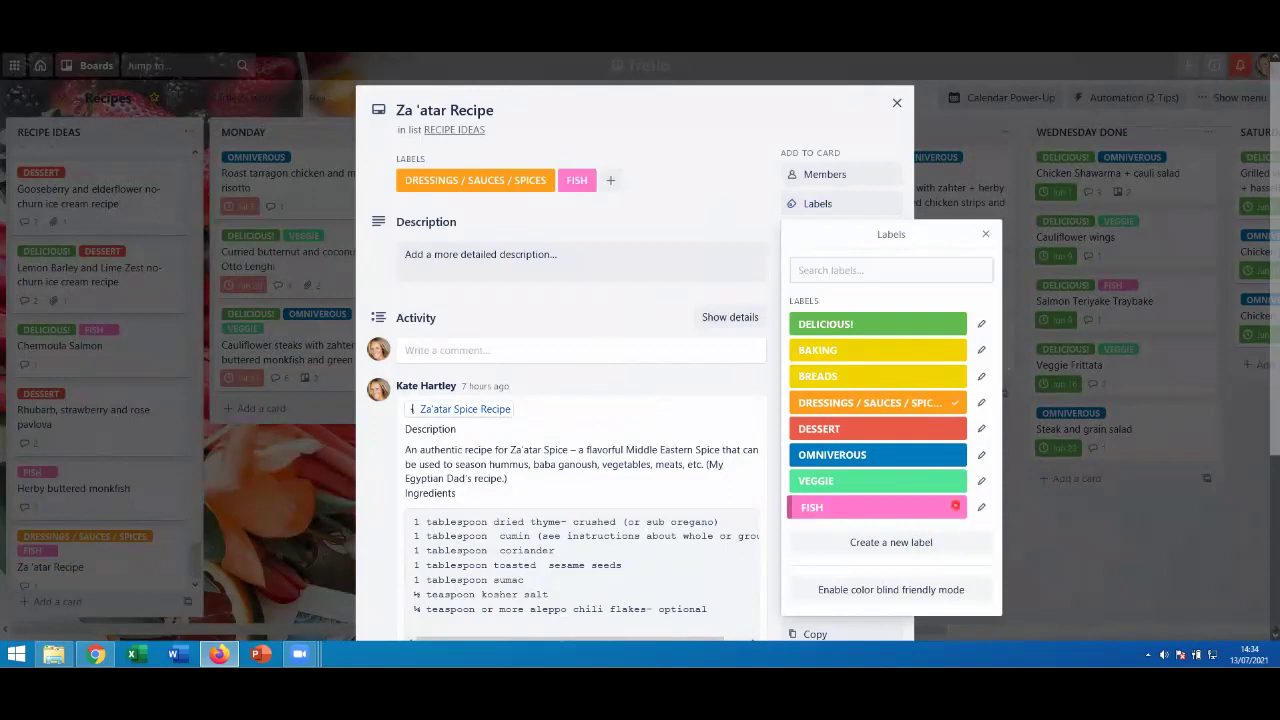
pyautogui.click(955, 508)
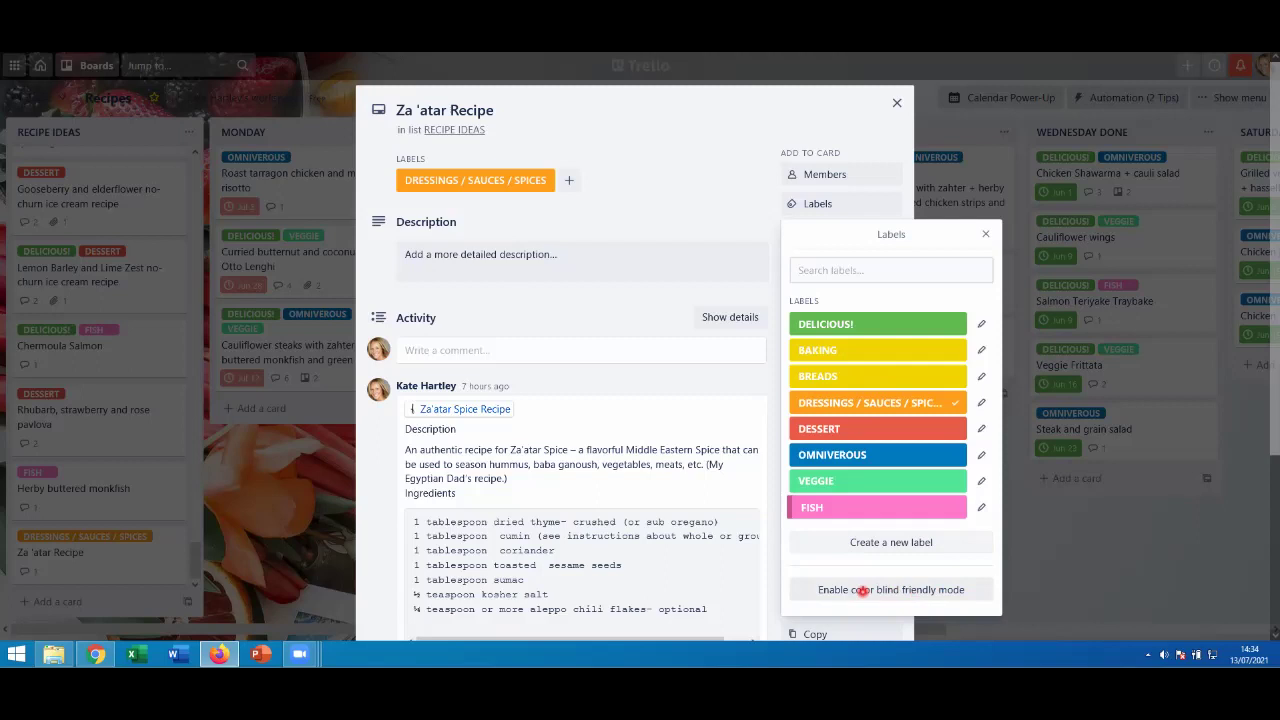
# Enable color blind friendly mode for the labels, disable it again and close the label list.
pyautogui.click(862, 590)
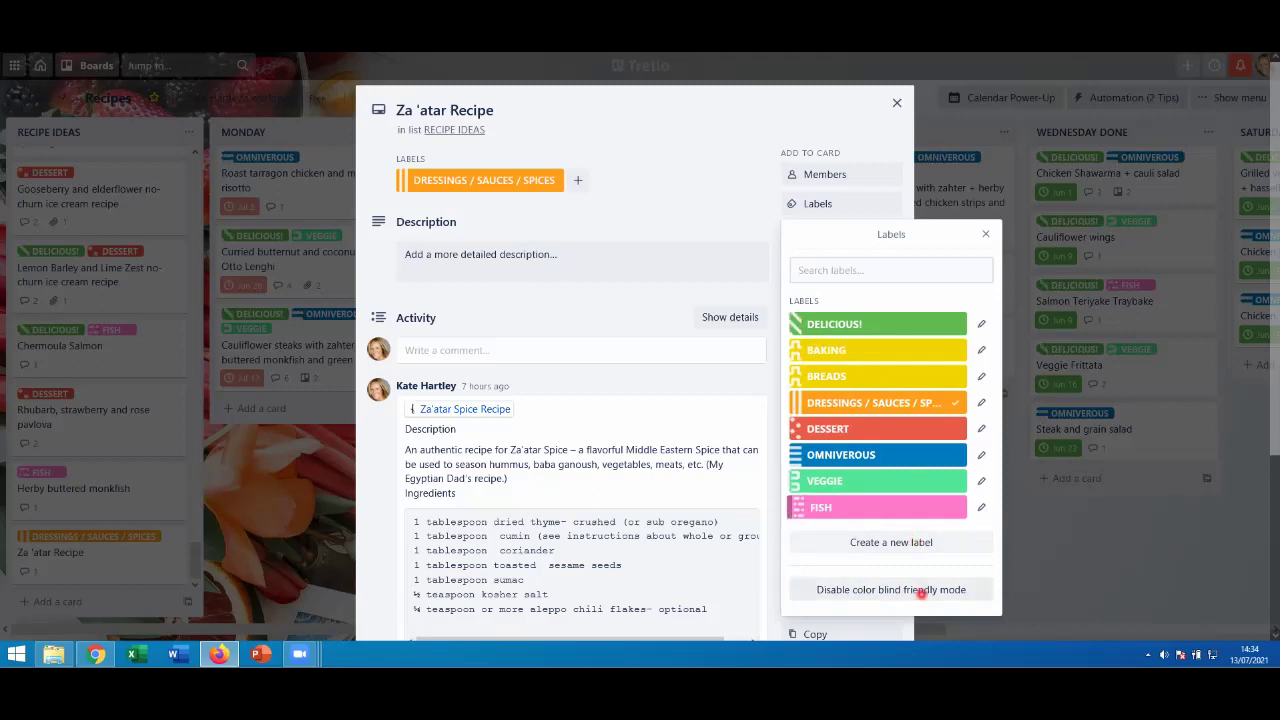
pyautogui.click(921, 592)
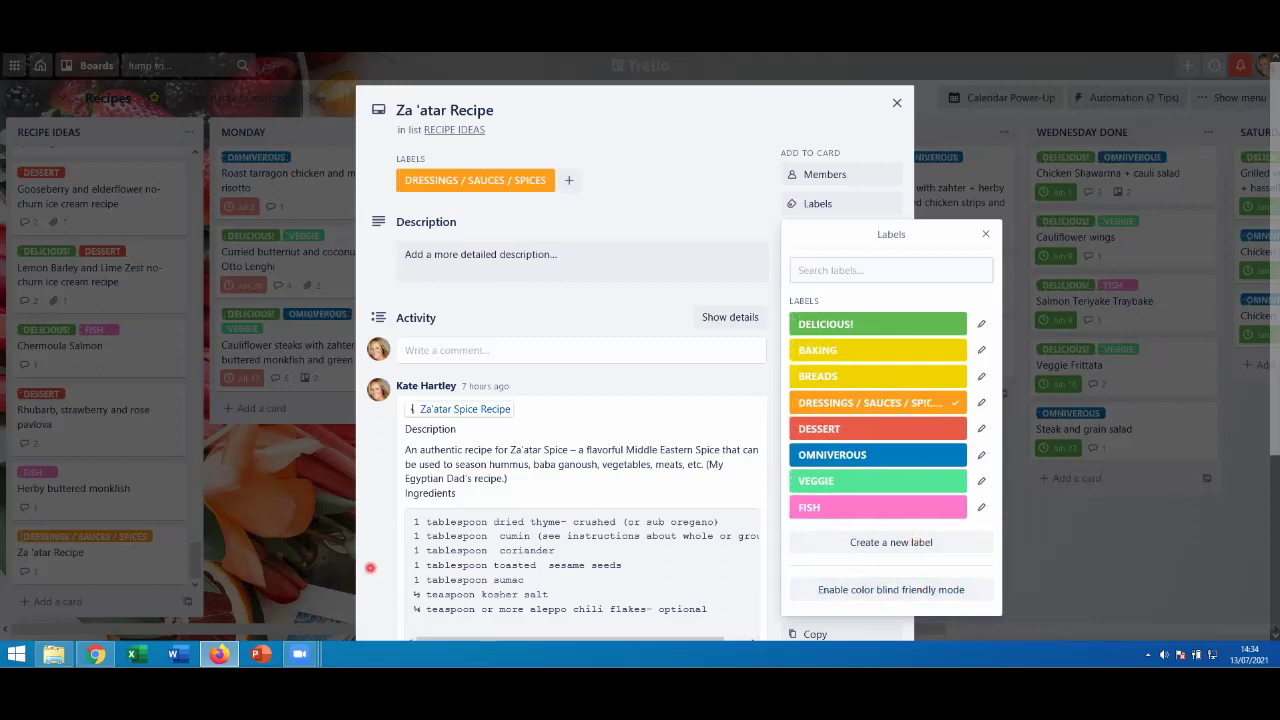
pyautogui.scroll(-3, 620, 517)
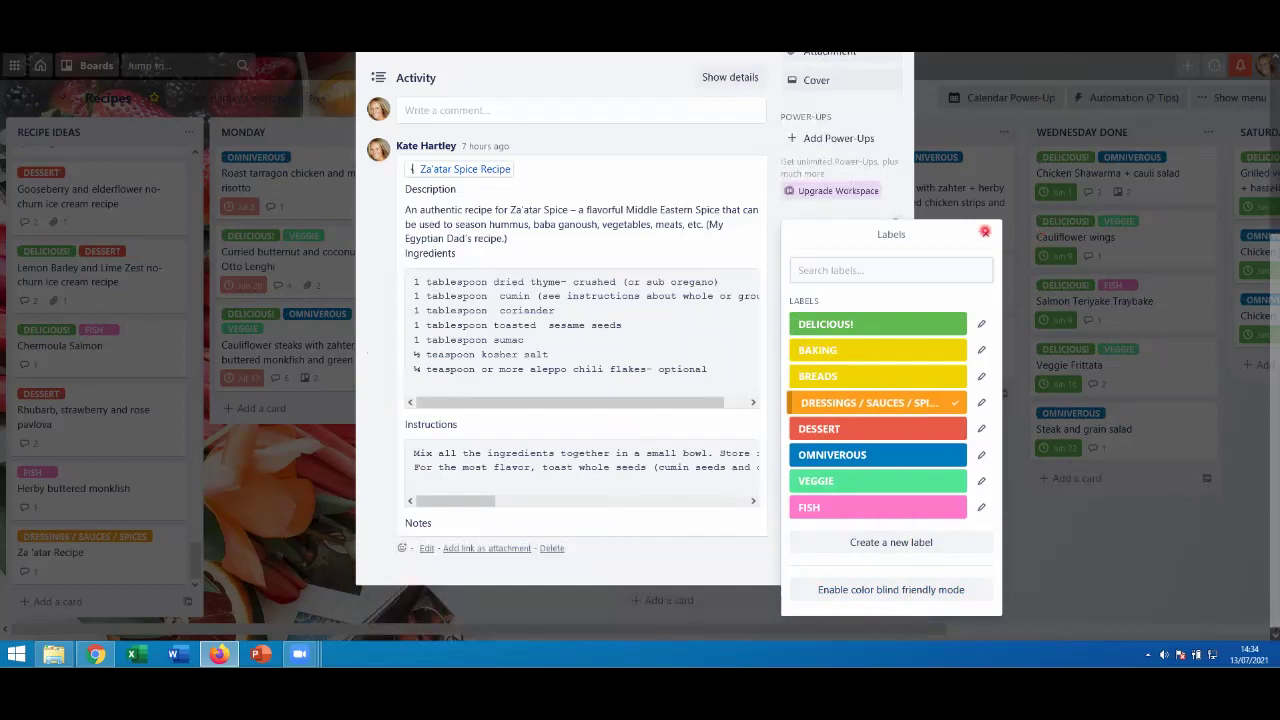
pyautogui.click(985, 234)
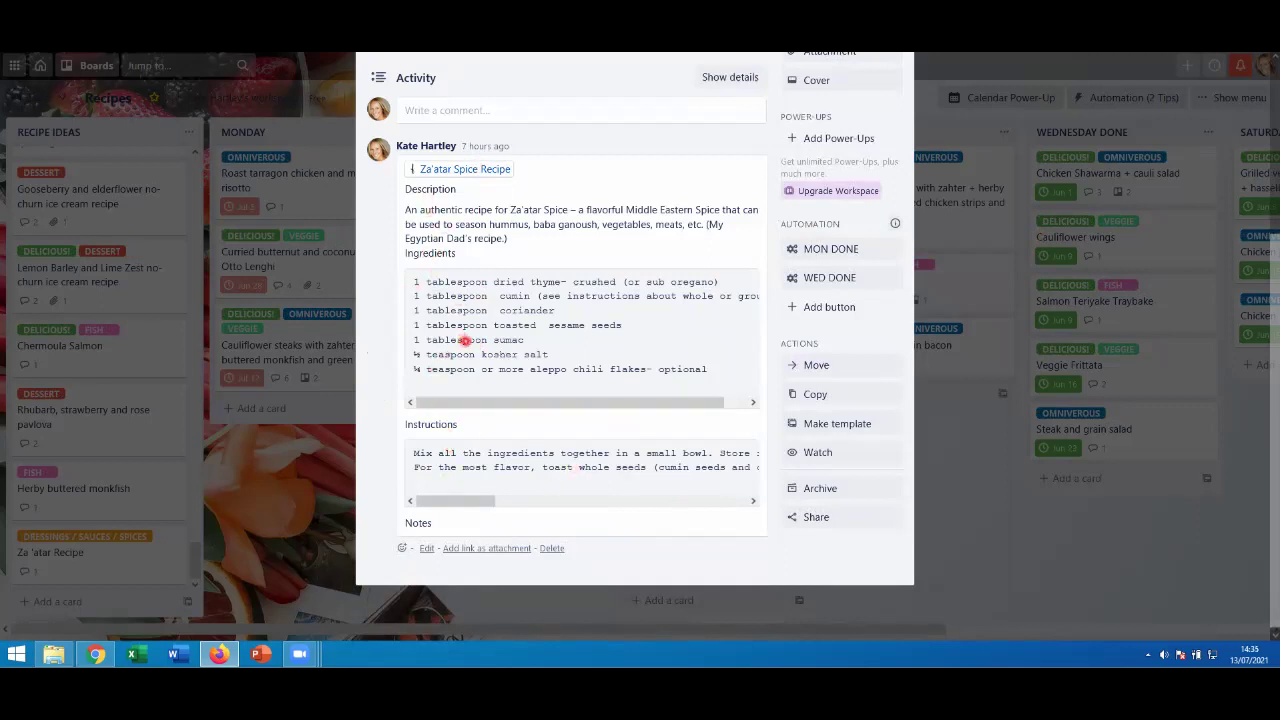
# Copy the description and ingredients from the Za'atar Spice Recipe comment into the card's description and save it.
pyautogui.scroll(1, 510, 399)
pyautogui.scroll(-1, 510, 399)
pyautogui.moveTo(405, 188); pyautogui.dragTo(622, 357)
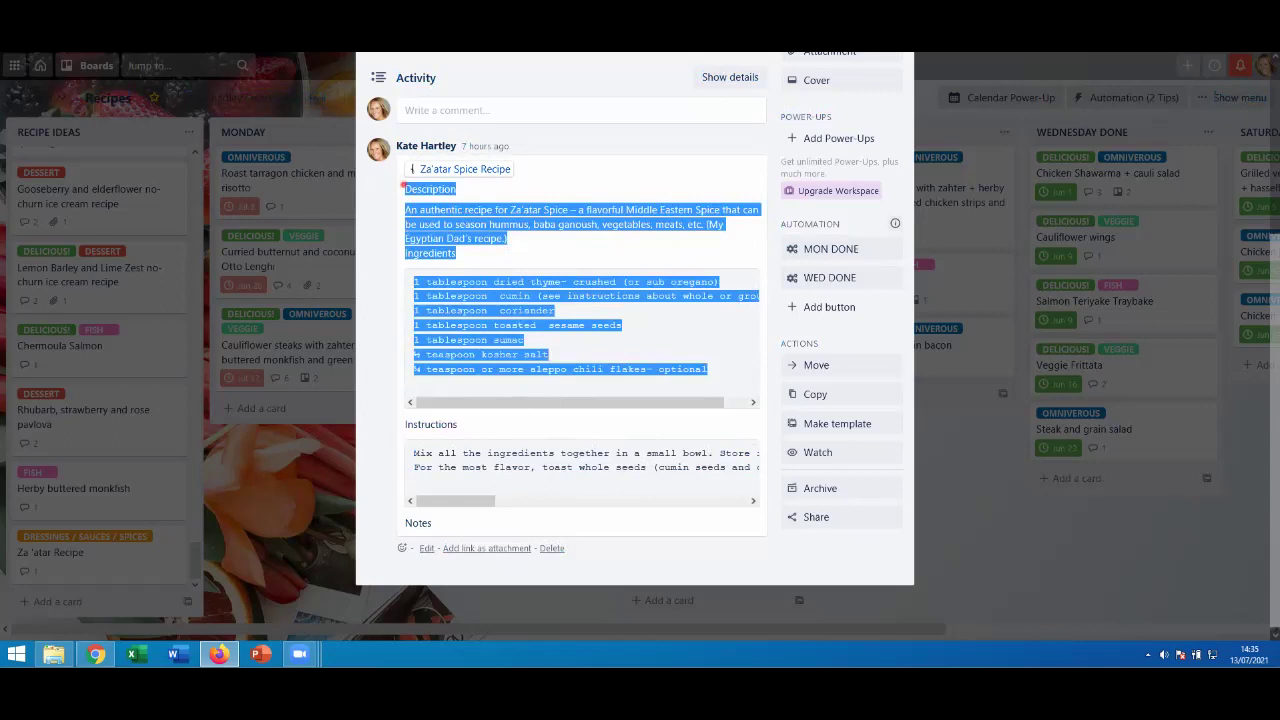
pyautogui.scroll(2, 486, 377)
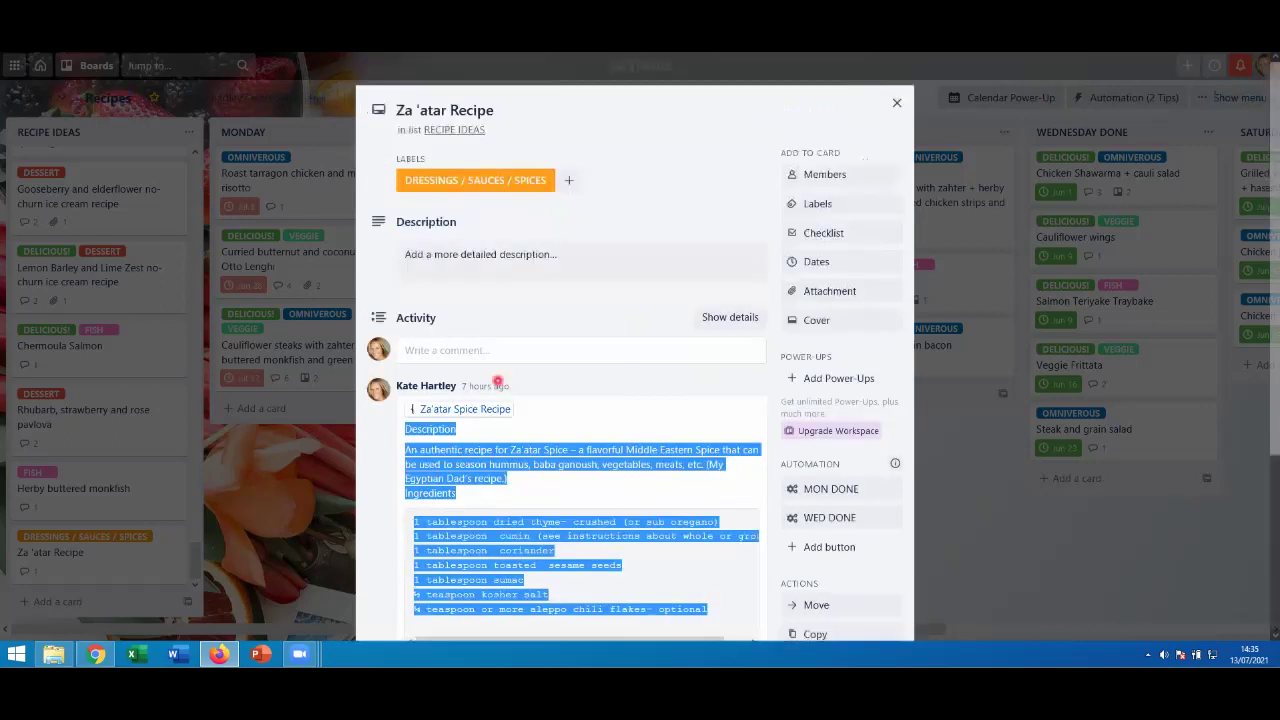
pyautogui.click(466, 350)
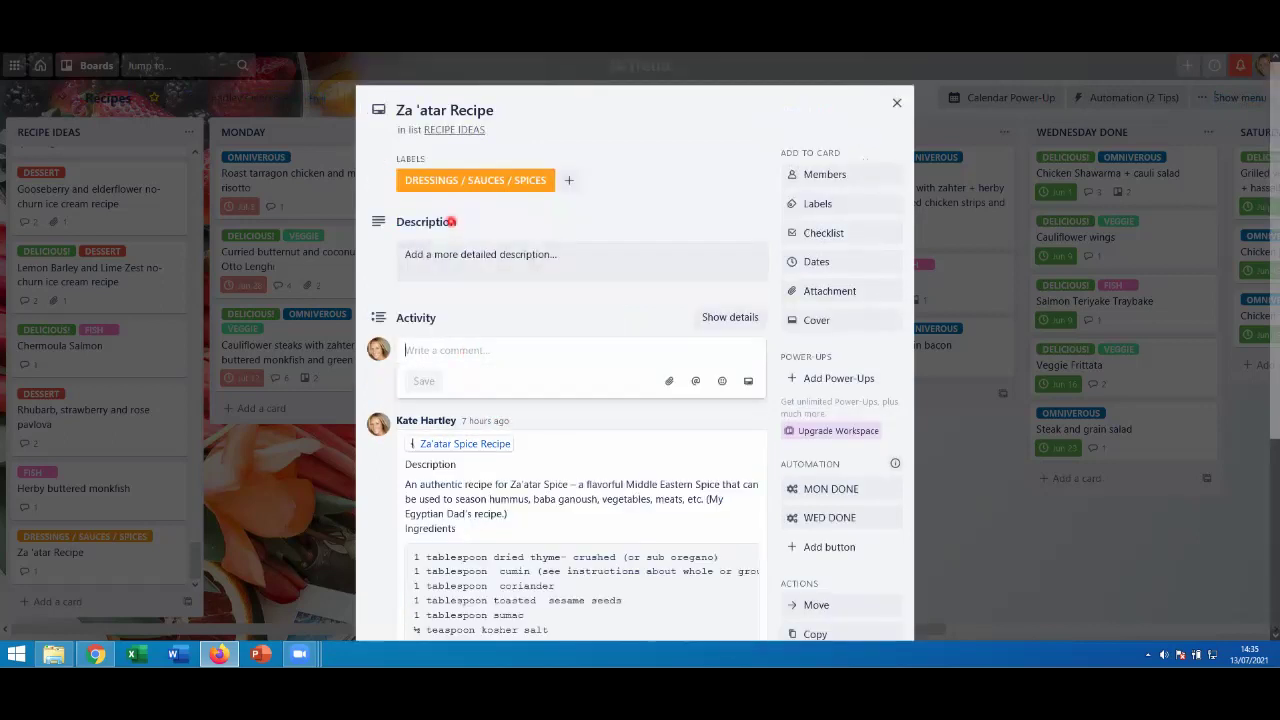
pyautogui.click(456, 255)
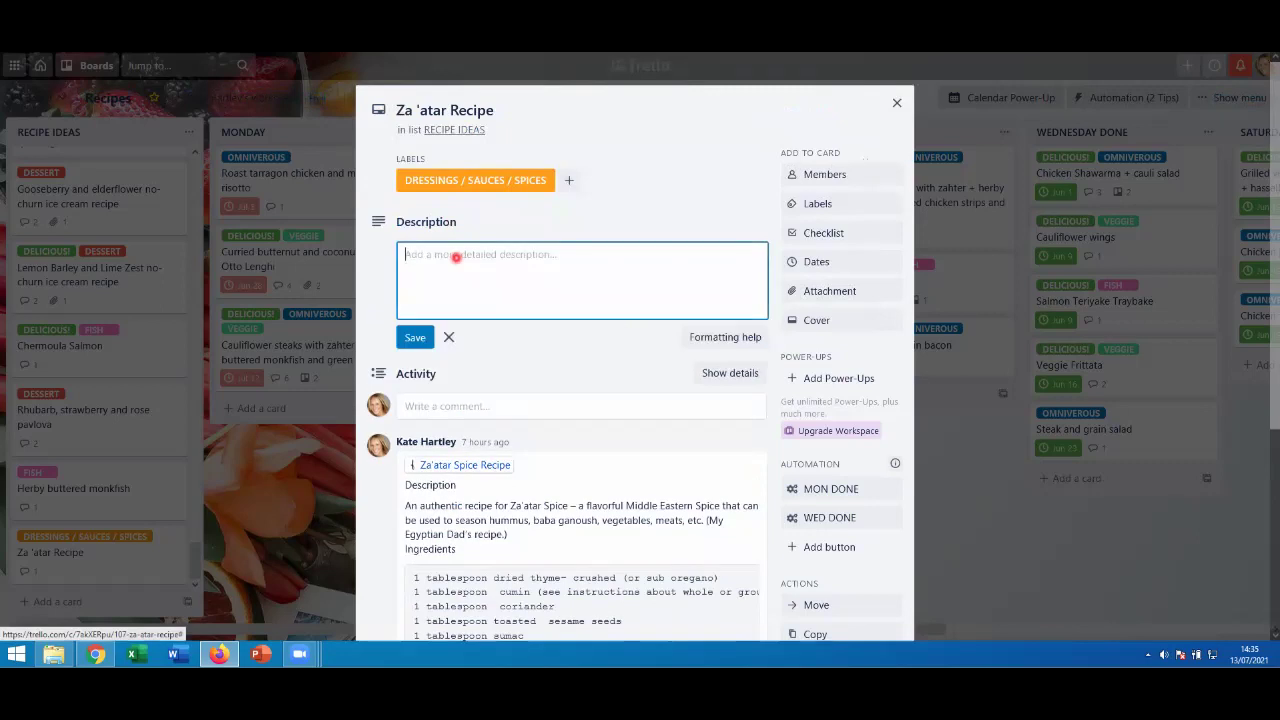
pyautogui.write("Description  An authentic recipe for Za'atar Spice – a flavorful Middle Eastern Spice that can be used to season hummus, baba ganoush, vegetables, meats, etc. (My Egyptian Dad's recipe.) Ingredients  1 tablespoon dried thyme- crushed (or sub oregano) 1 tablespoon  cumin (see instructions about whole or ground) 1 tablespoon  coriander 1 tablespoon toasted  sesame seeds 1 tablespoon sumac ½ teaspoon kosher salt ¼ teaspoon or more aleppo chili flakes- optional")
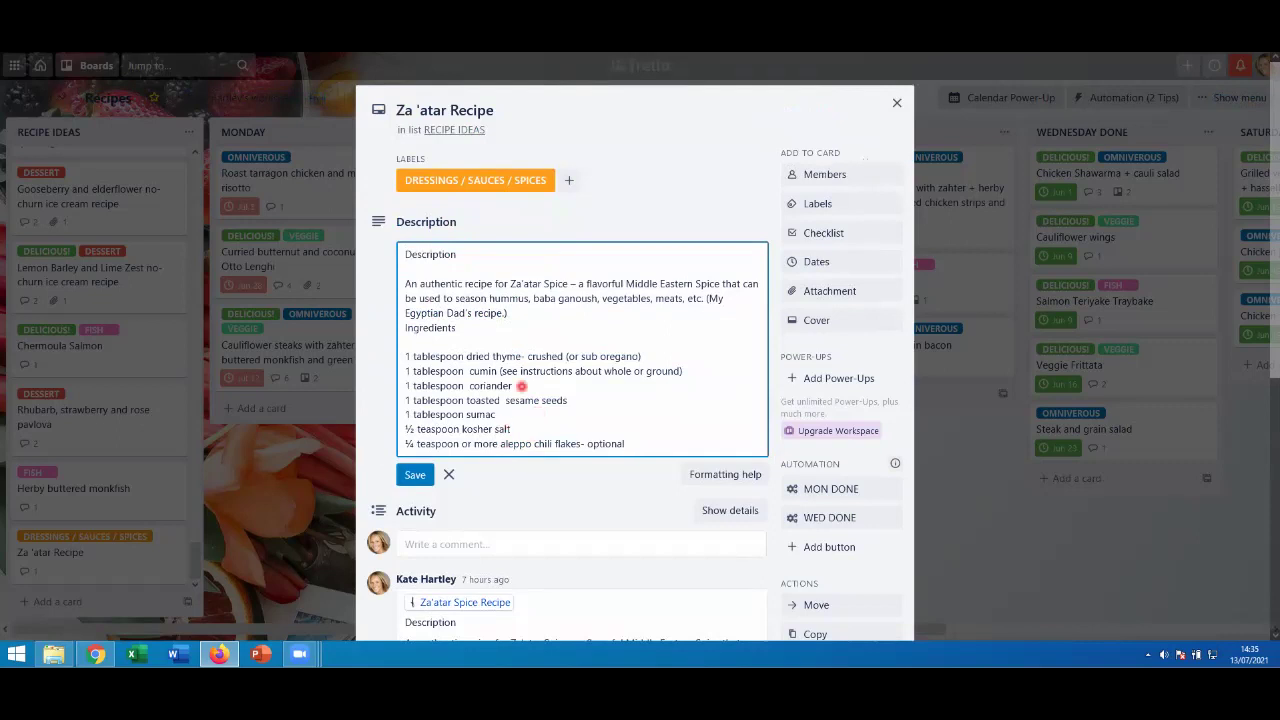
pyautogui.click(416, 475)
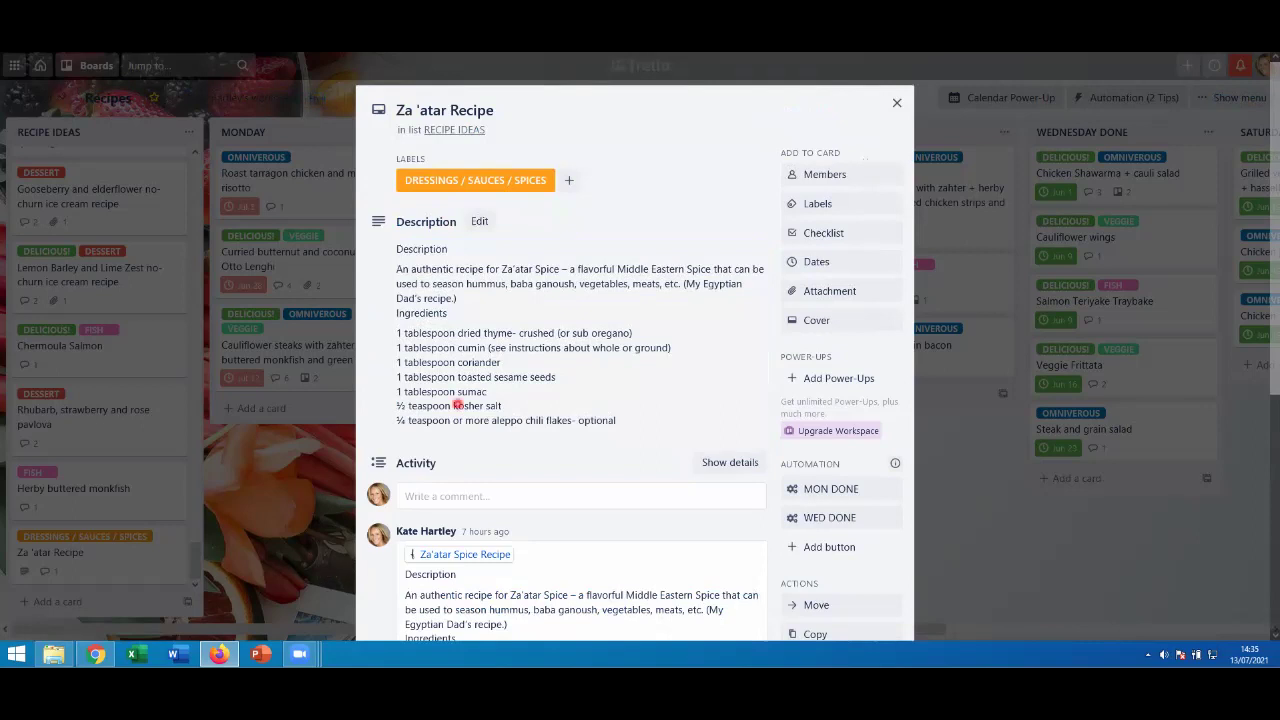
# Compare the card's description with the recipe comment in its activity, and close the card.
pyautogui.scroll(-1, 465, 497)
pyautogui.scroll(-4, 465, 497)
pyautogui.scroll(3, 471, 506)
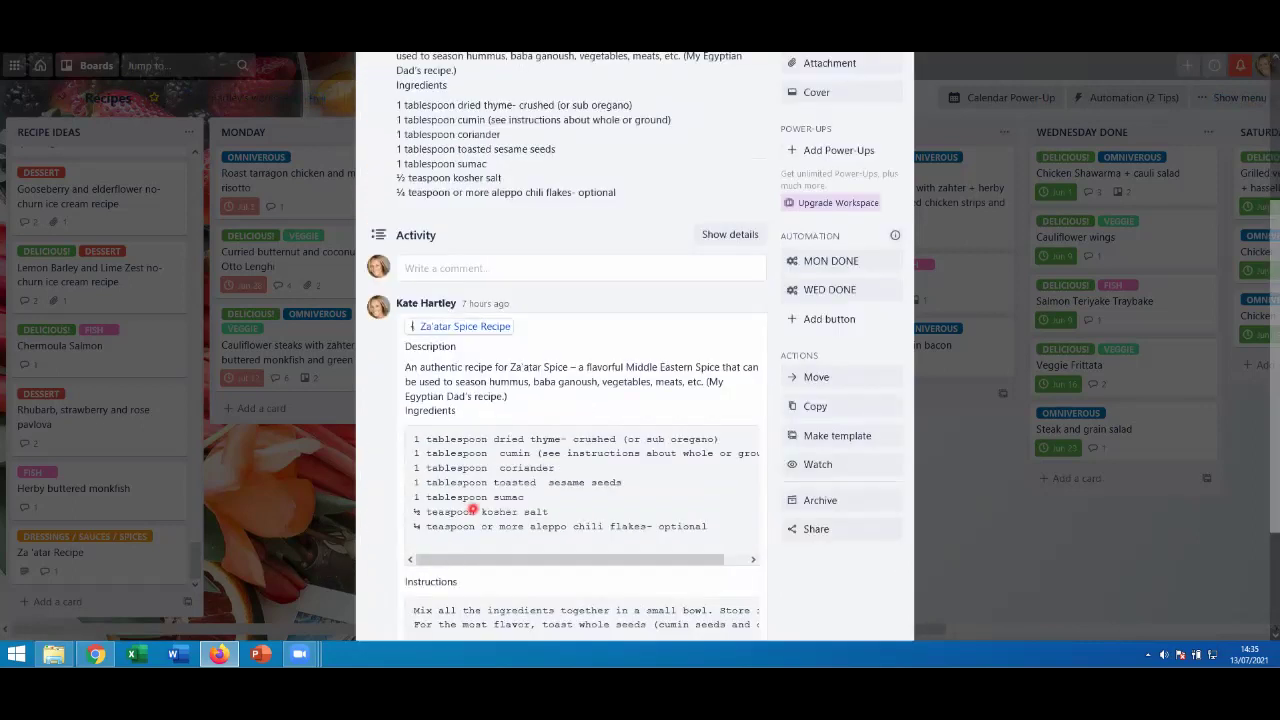
pyautogui.scroll(-3, 591, 483)
pyautogui.scroll(2, 590, 483)
pyautogui.scroll(2, 590, 483)
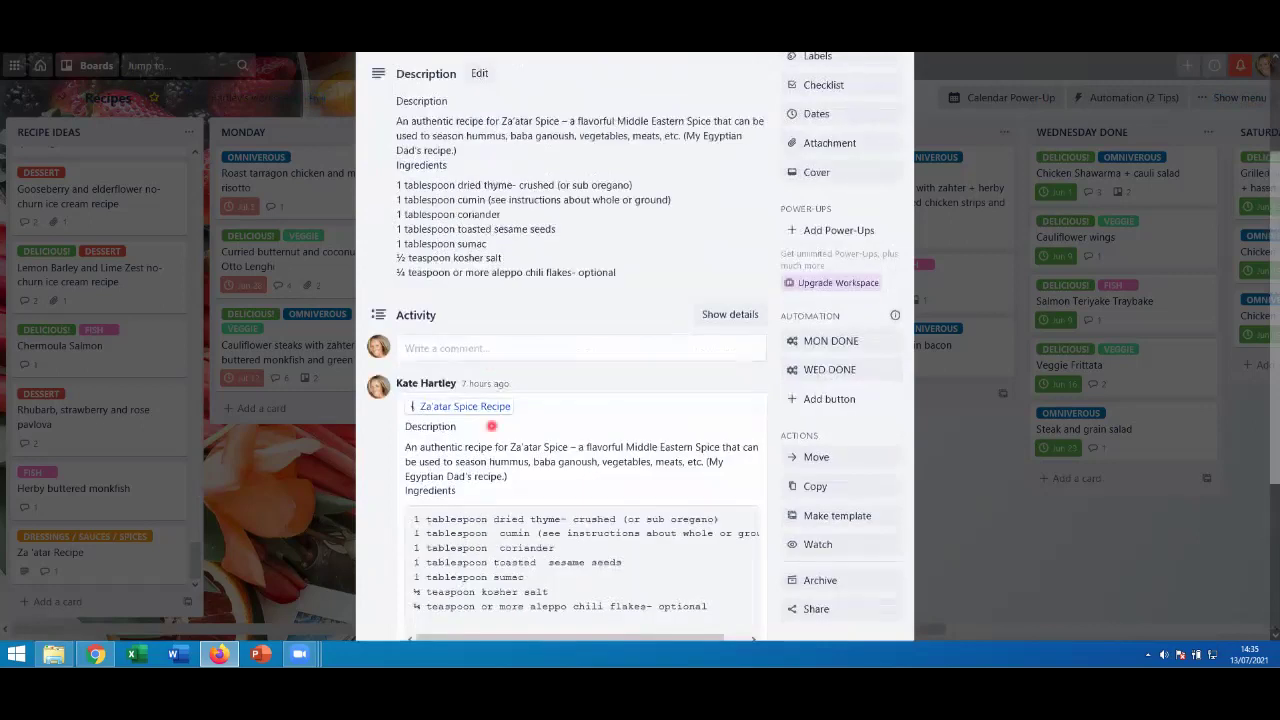
pyautogui.scroll(-2, 523, 532)
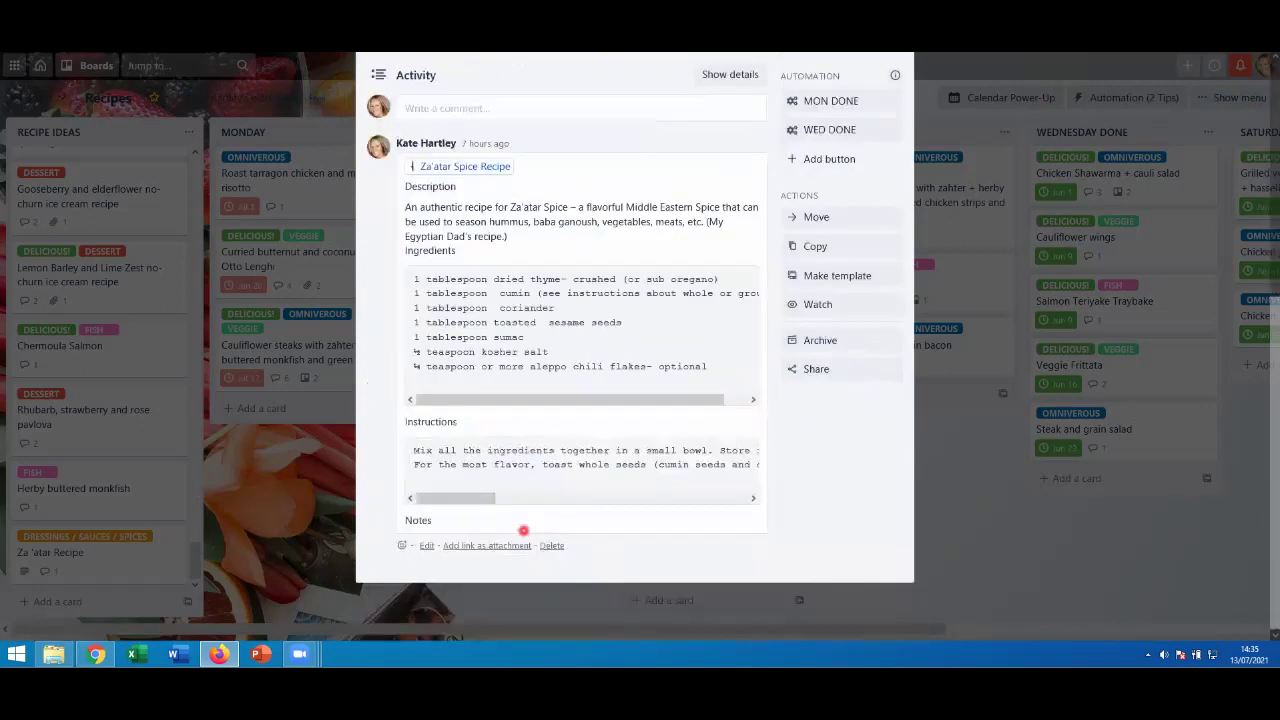
pyautogui.scroll(3, 523, 532)
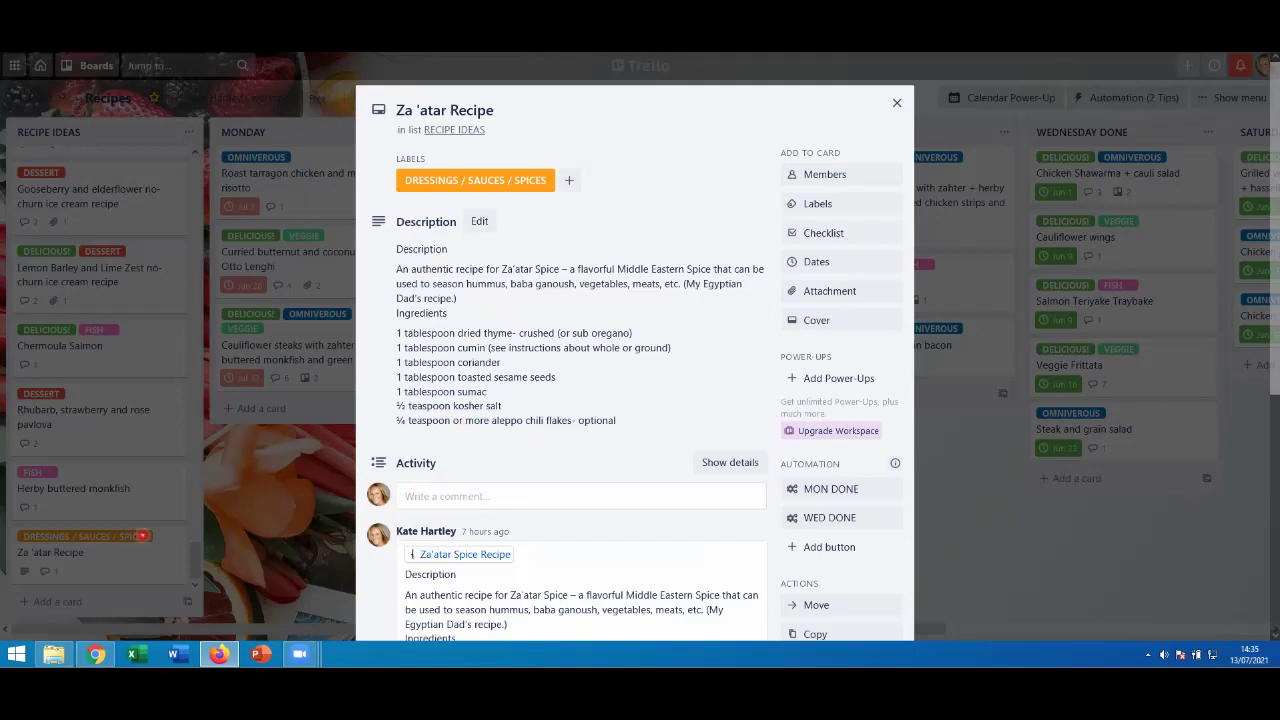
pyautogui.click(270, 540)
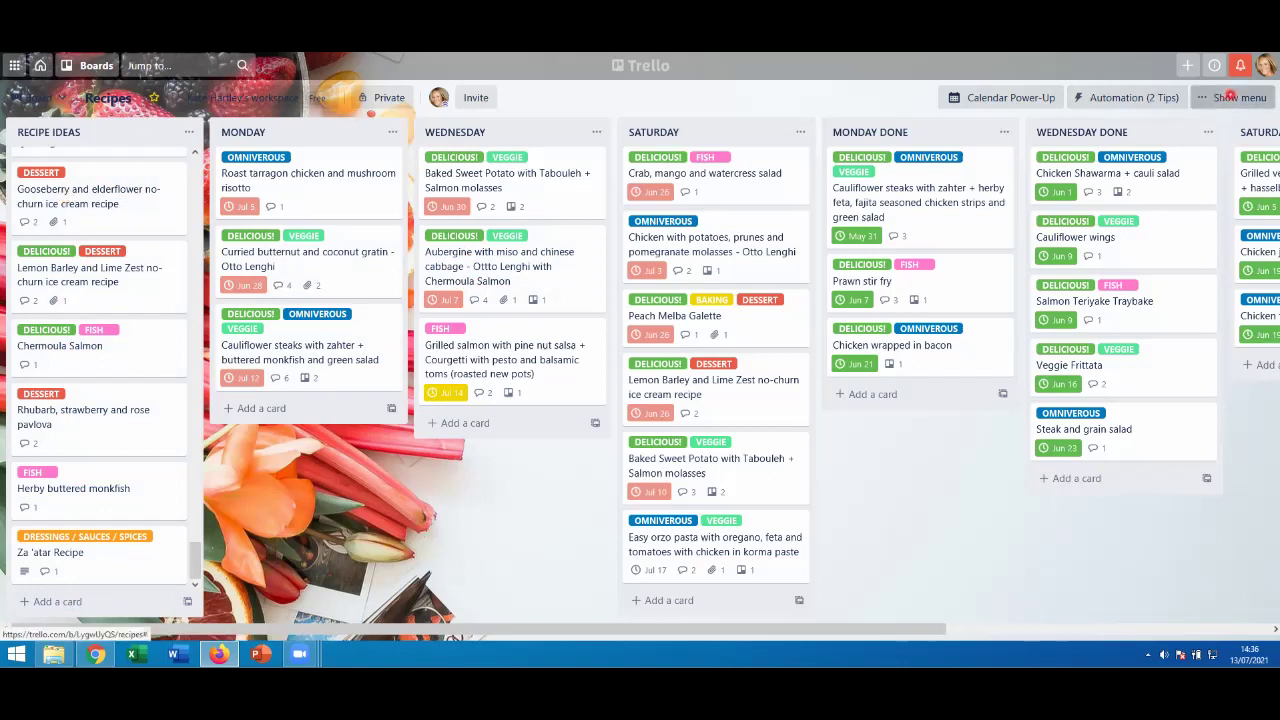
# Filter the board's cards by the VEGGIE label, and clear the filter again.
pyautogui.click(1228, 97)
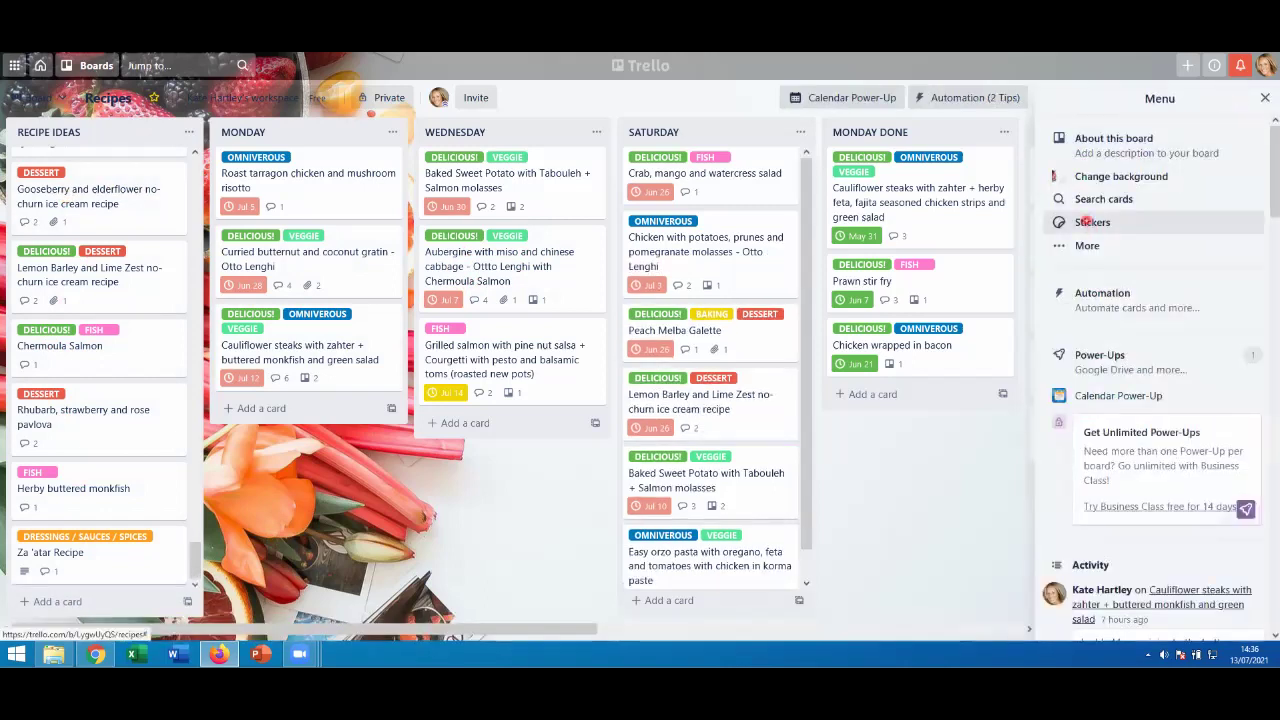
pyautogui.click(1088, 199)
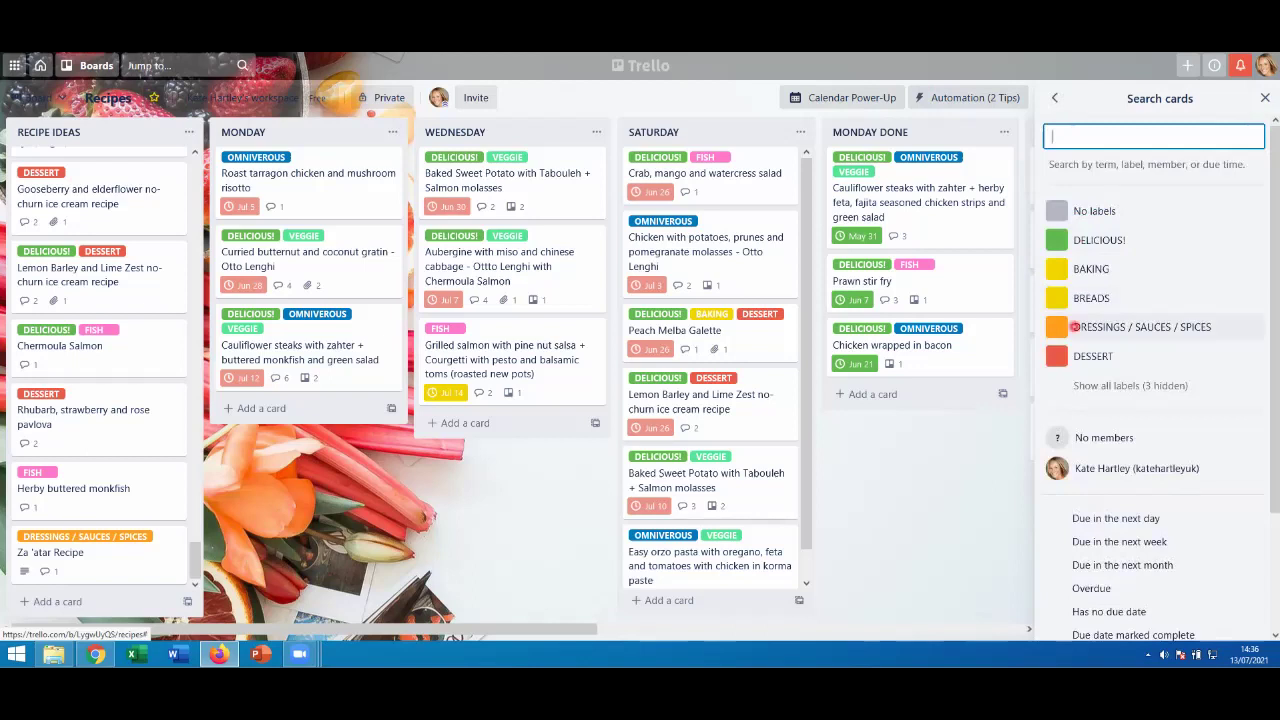
pyautogui.click(1086, 388)
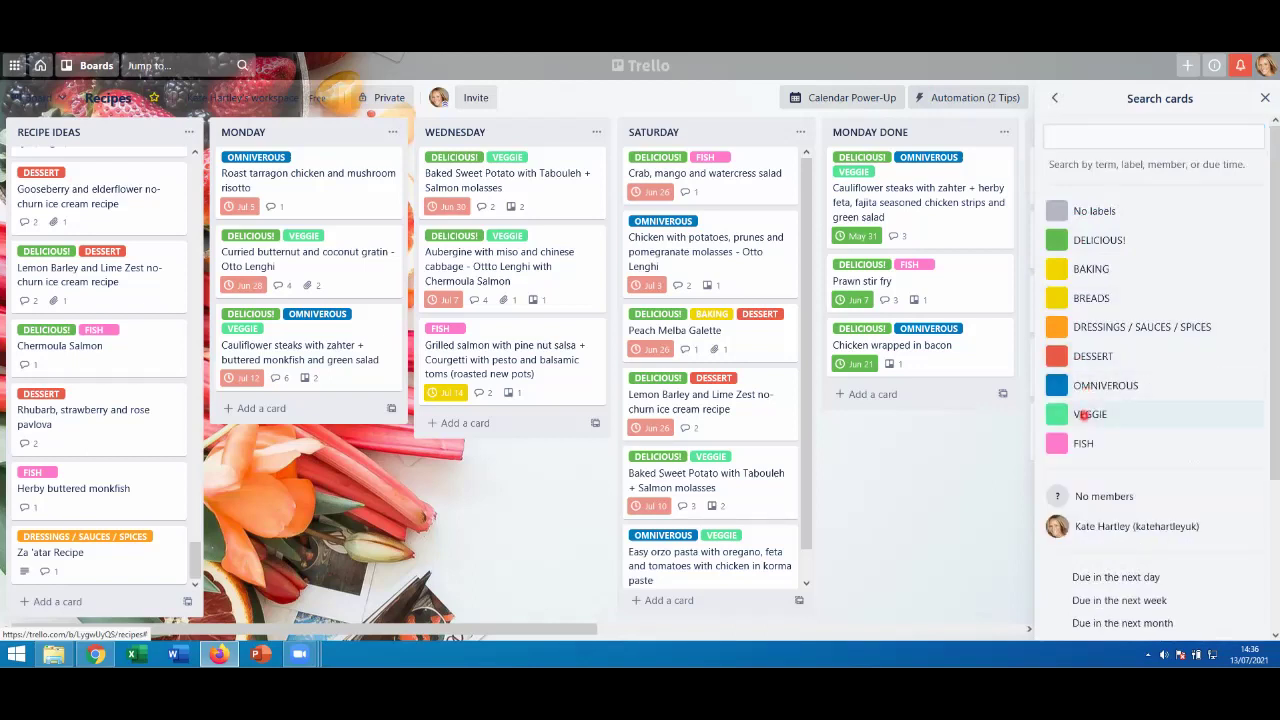
pyautogui.click(1084, 420)
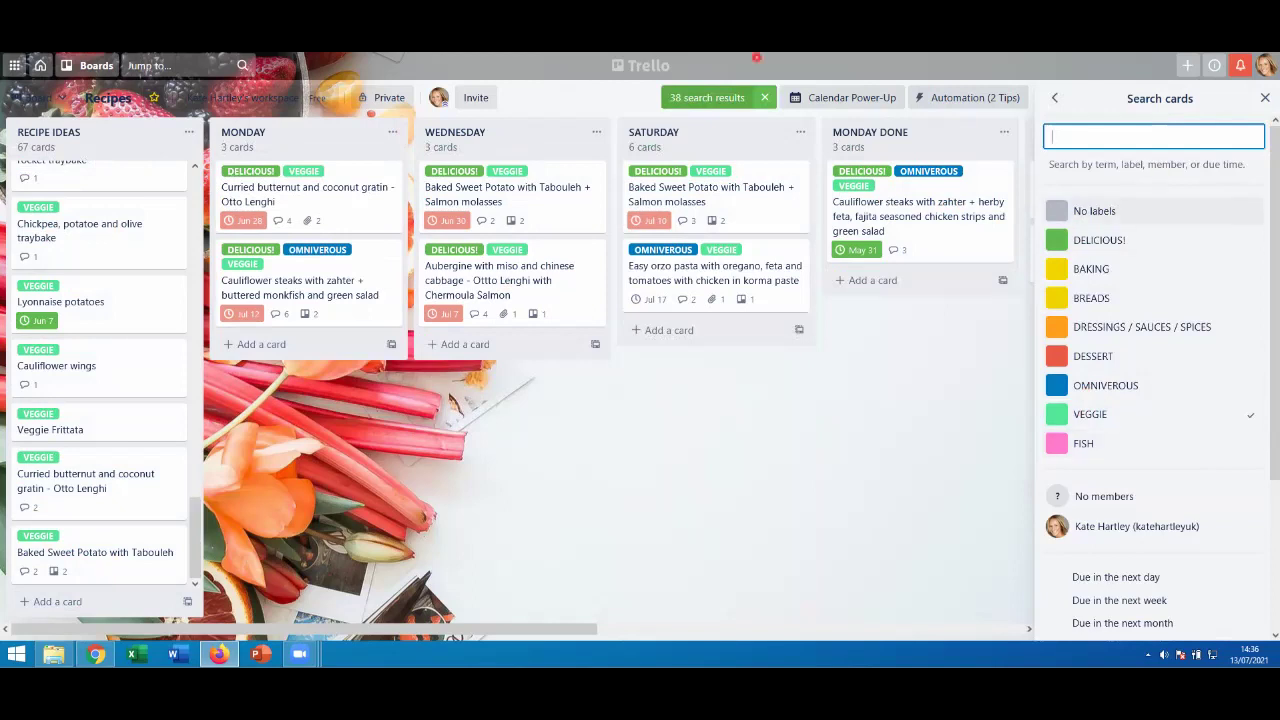
pyautogui.click(766, 97)
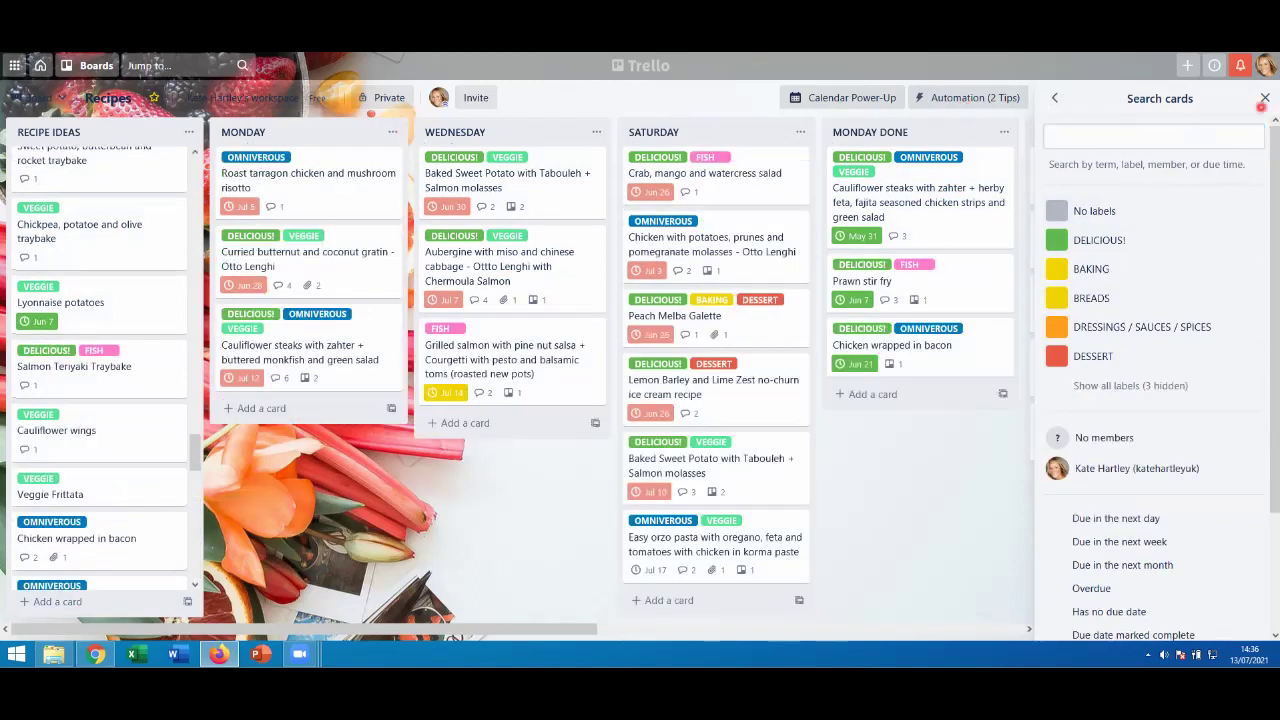
pyautogui.click(1264, 98)
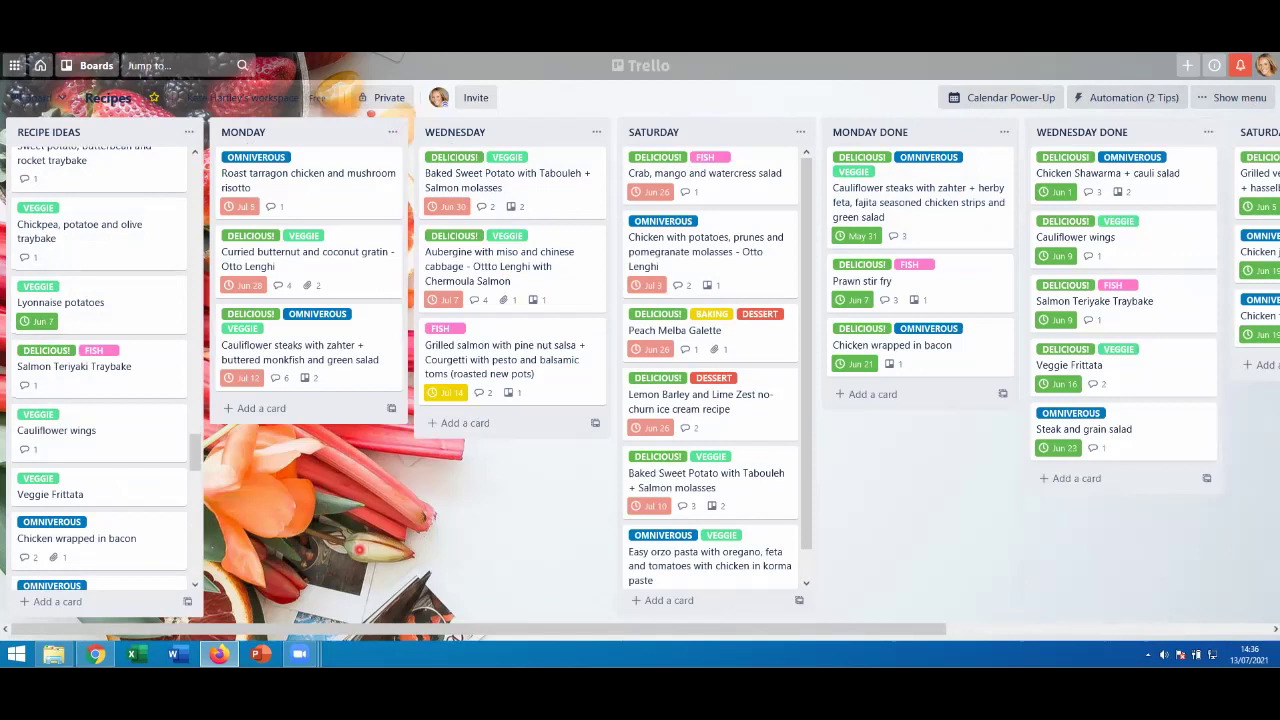
# Open the cauliflower steaks with zahter + buttered monkfish card in the MONDAY list and read through its recipe.
pyautogui.click(285, 352)
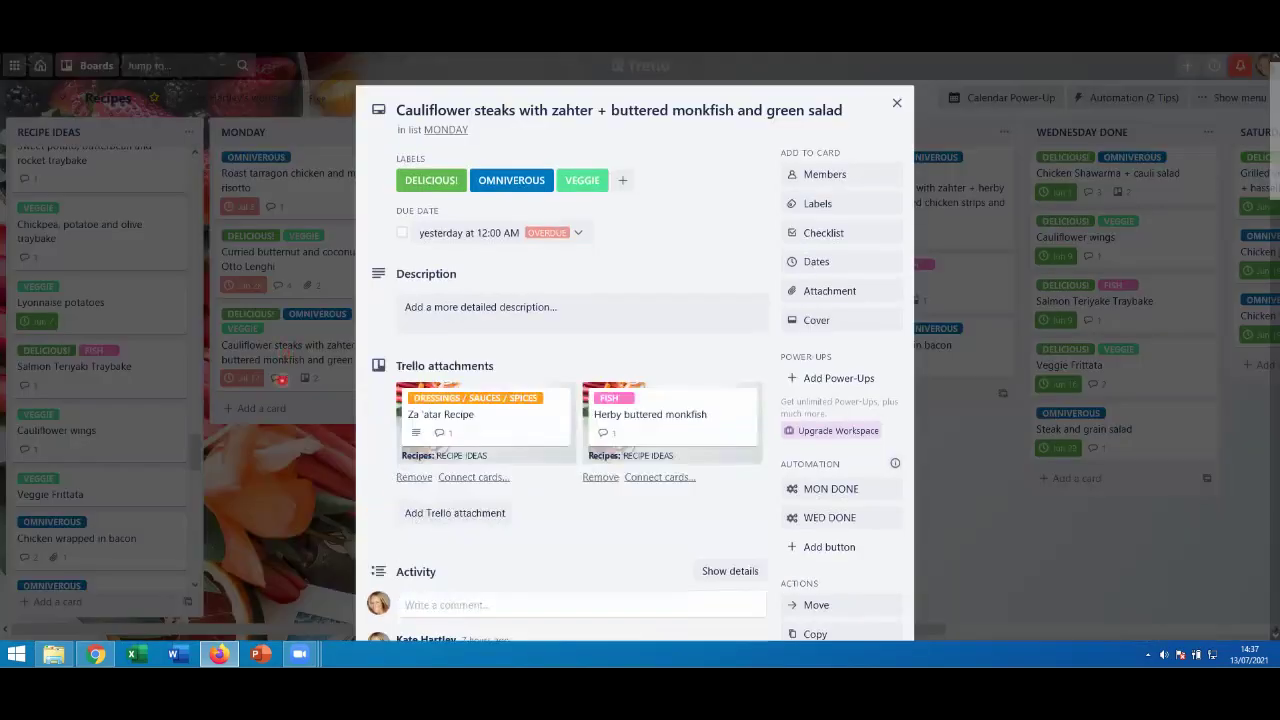
pyautogui.scroll(-4, 487, 457)
pyautogui.scroll(-4, 487, 457)
pyautogui.scroll(-8, 492, 476)
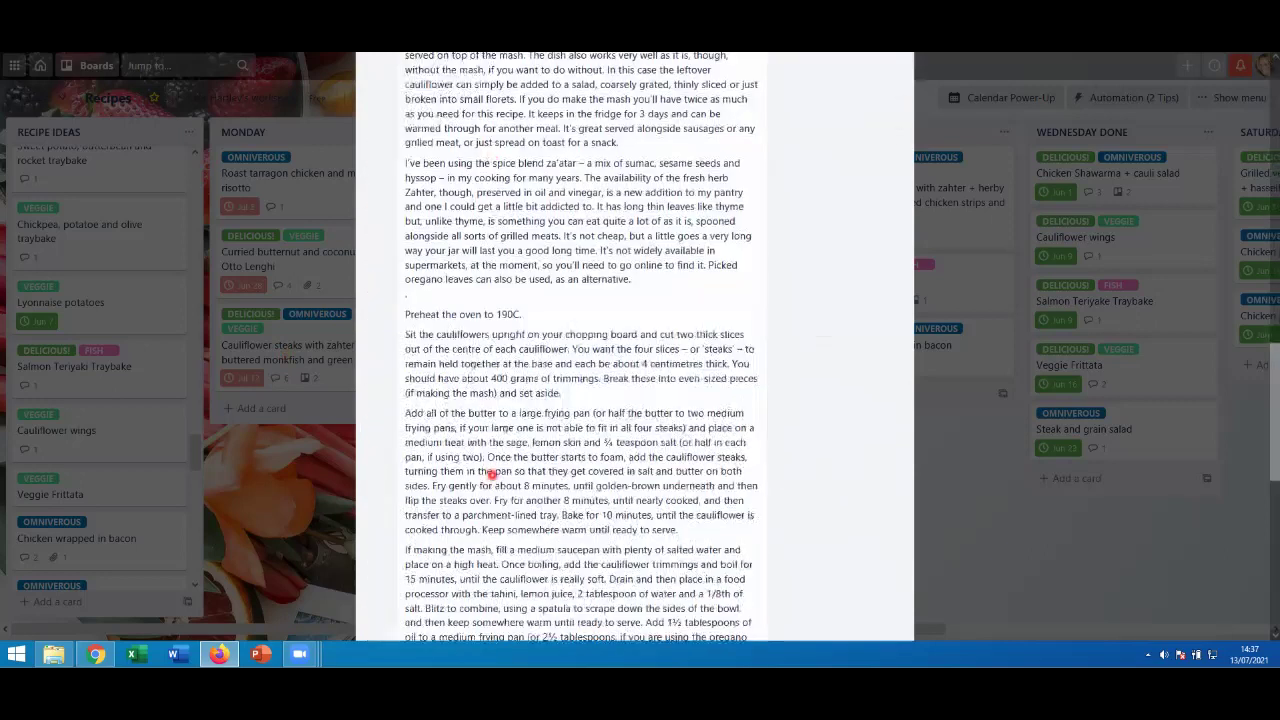
# Copy the Herby buttered monkfish card from RECIPE IDEAS into the MONDAY list, keeping its labels and comments.
pyautogui.click(216, 528)
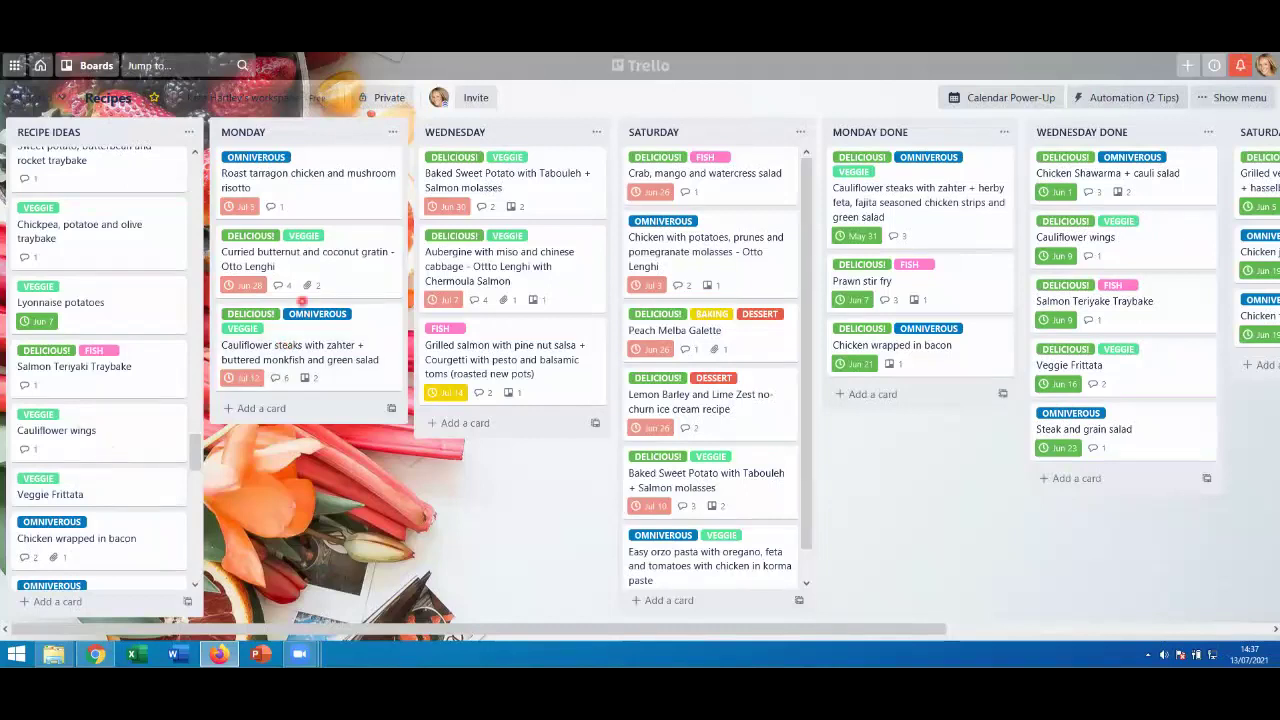
pyautogui.scroll(-6, 145, 435)
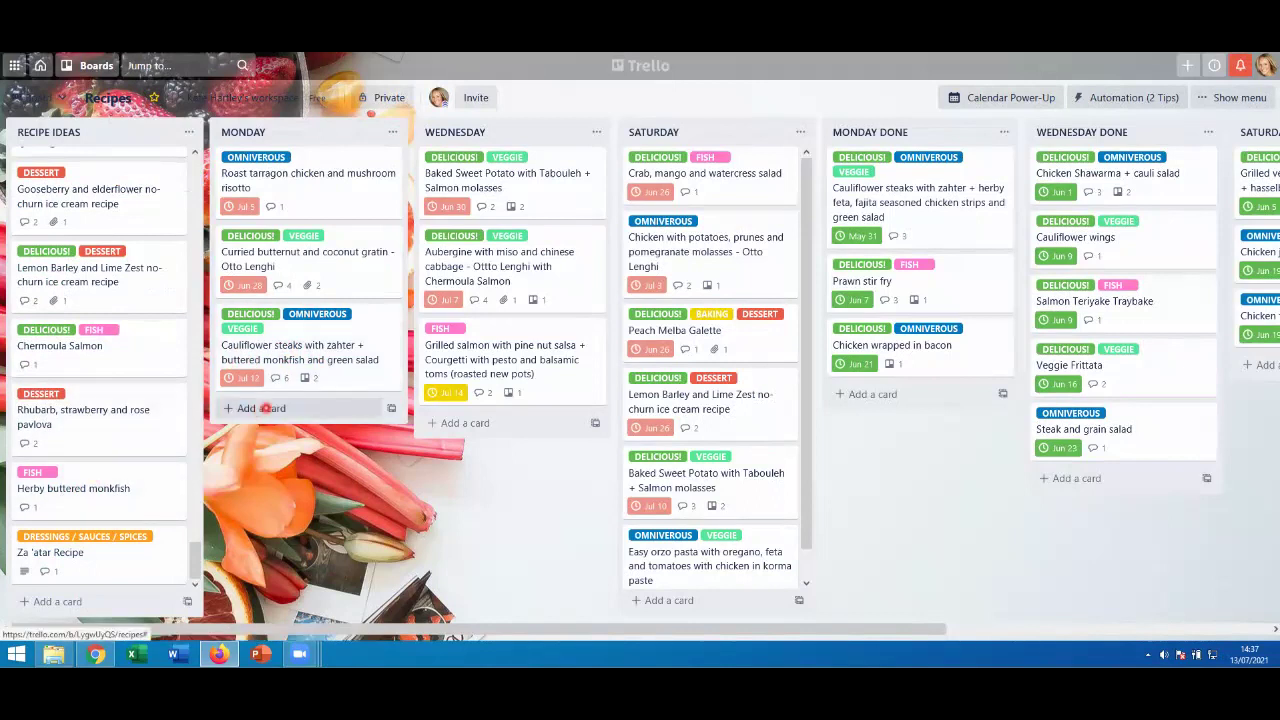
pyautogui.click(86, 489)
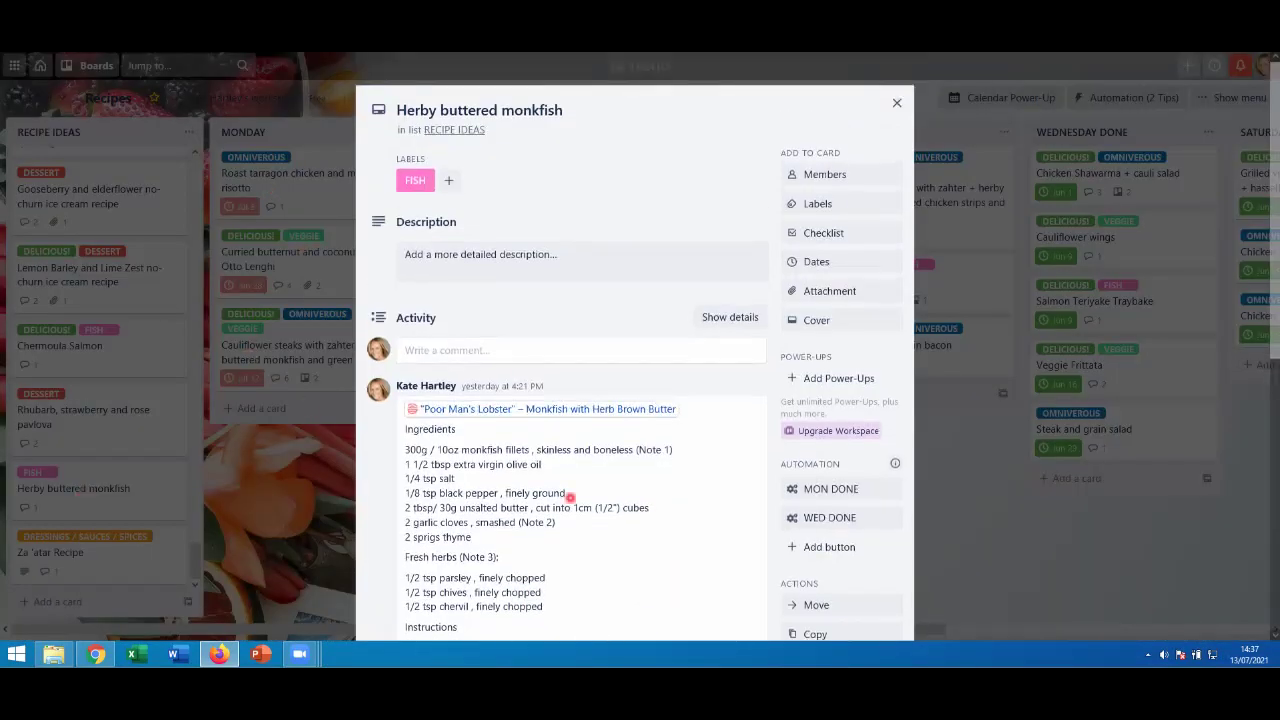
pyautogui.scroll(-5, 570, 496)
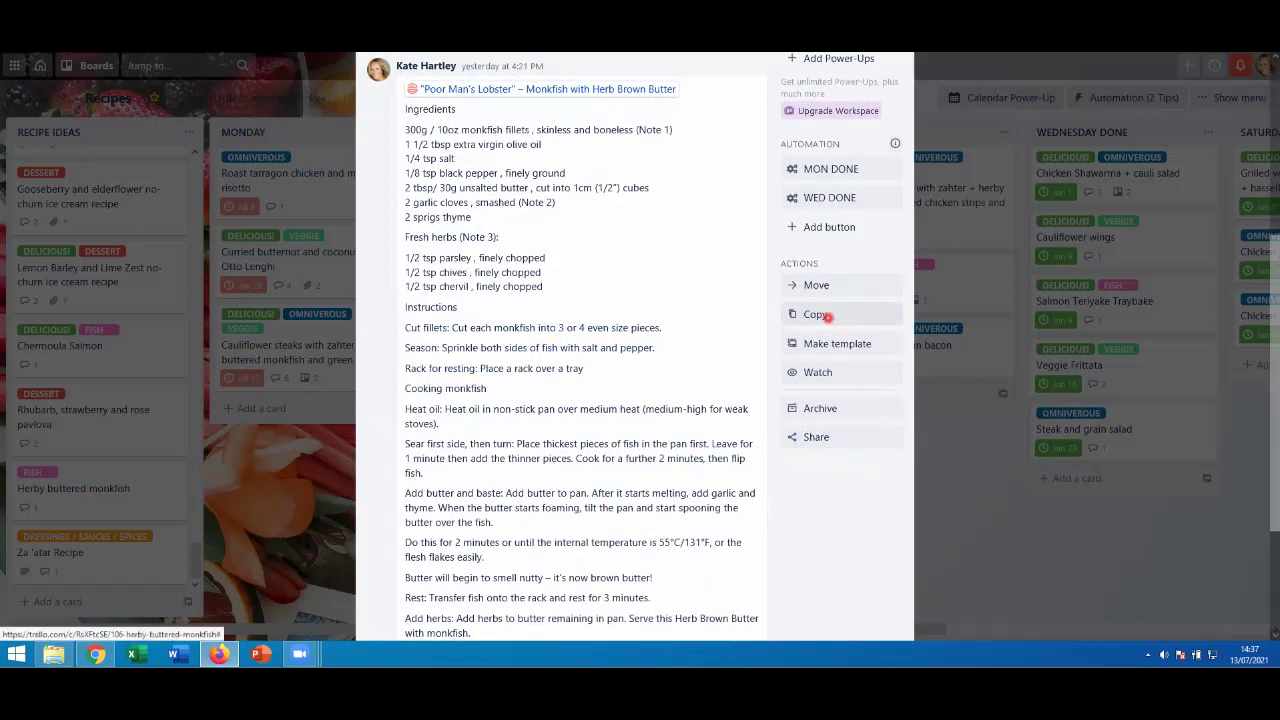
pyautogui.click(825, 316)
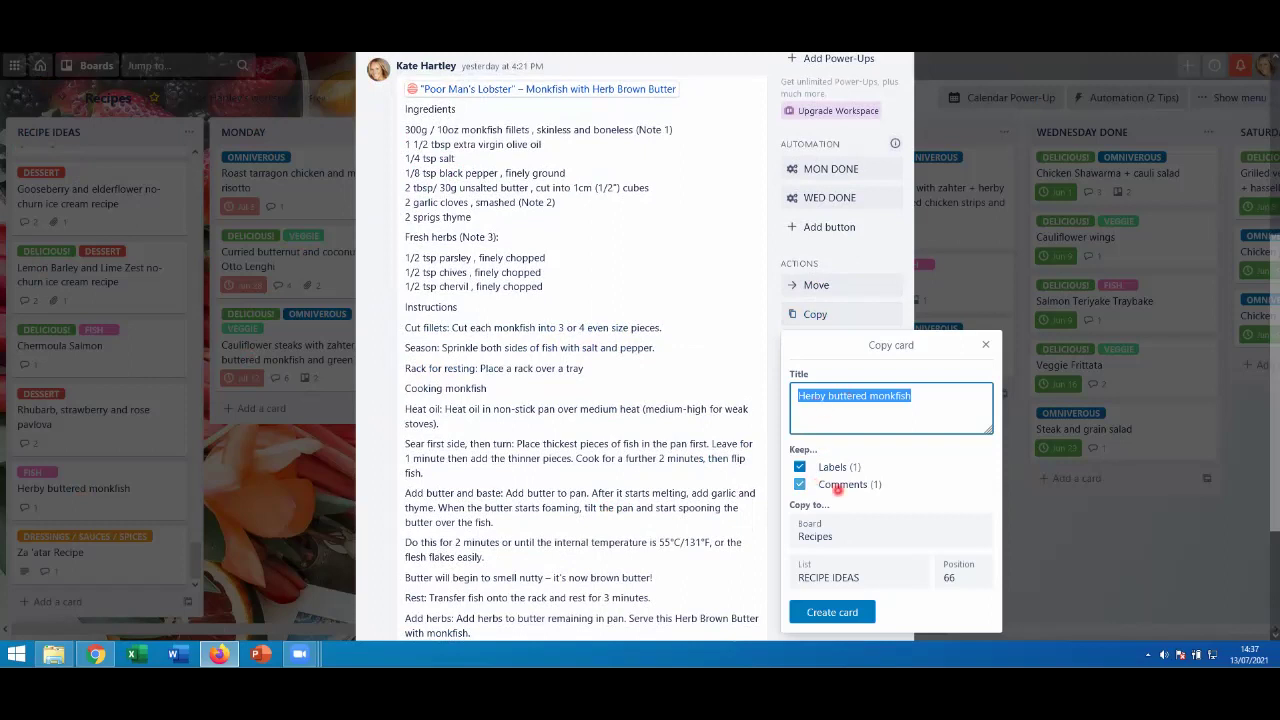
pyautogui.click(818, 577)
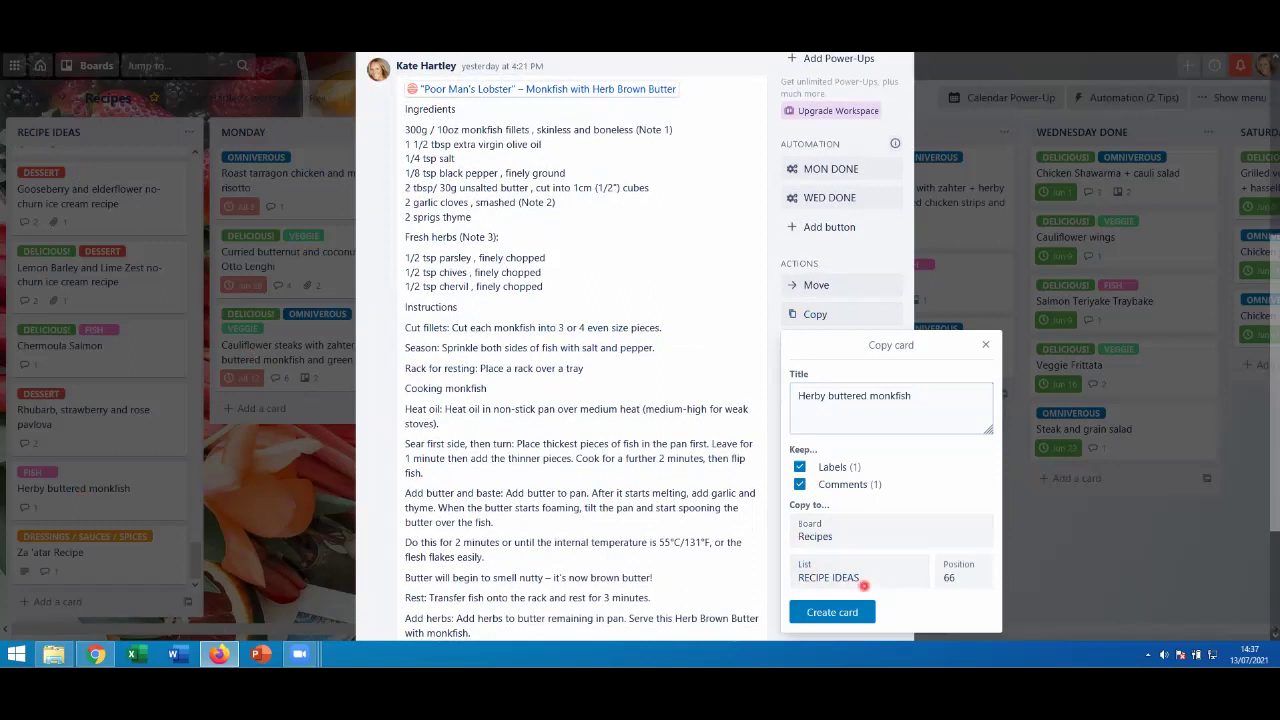
pyautogui.click(874, 580)
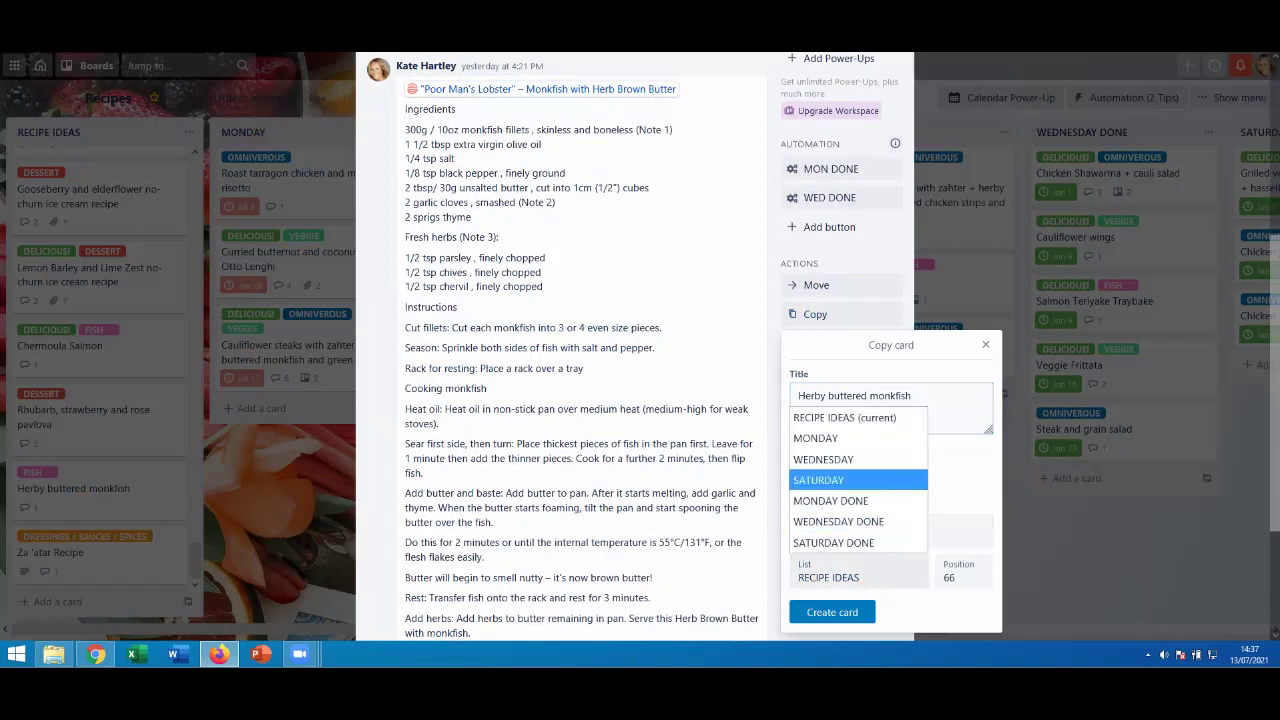
pyautogui.click(824, 438)
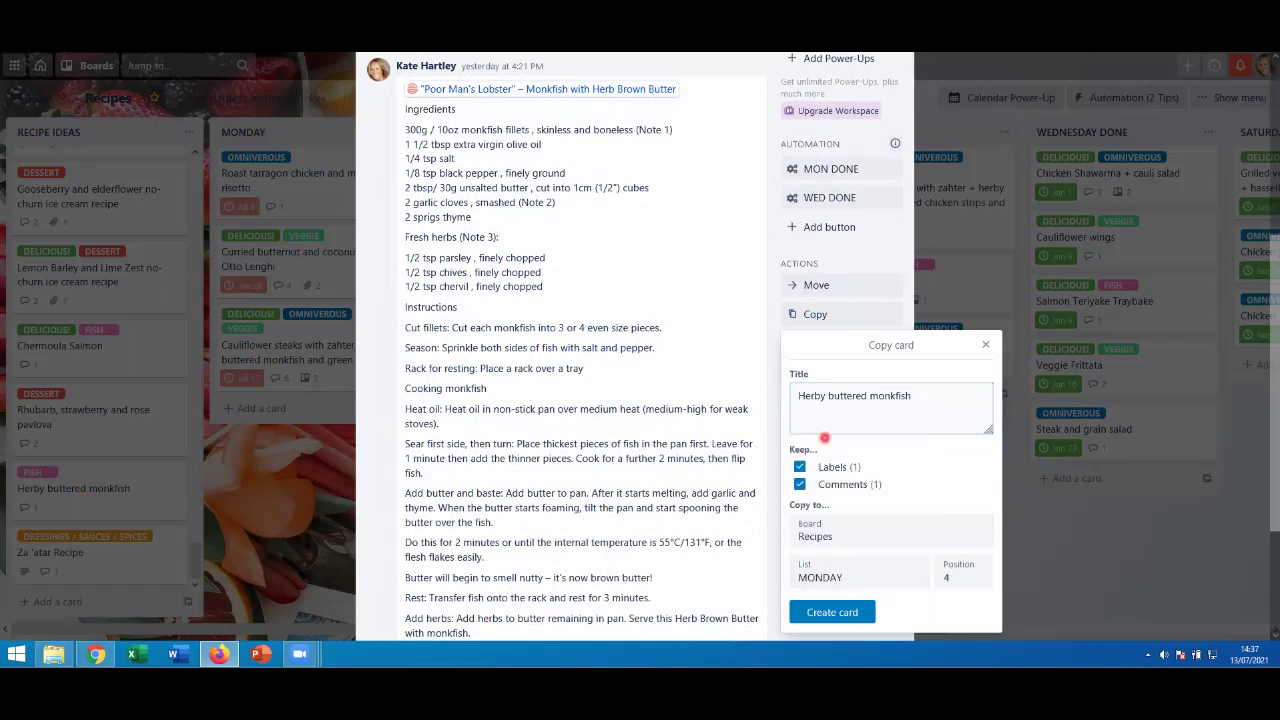
pyautogui.click(836, 605)
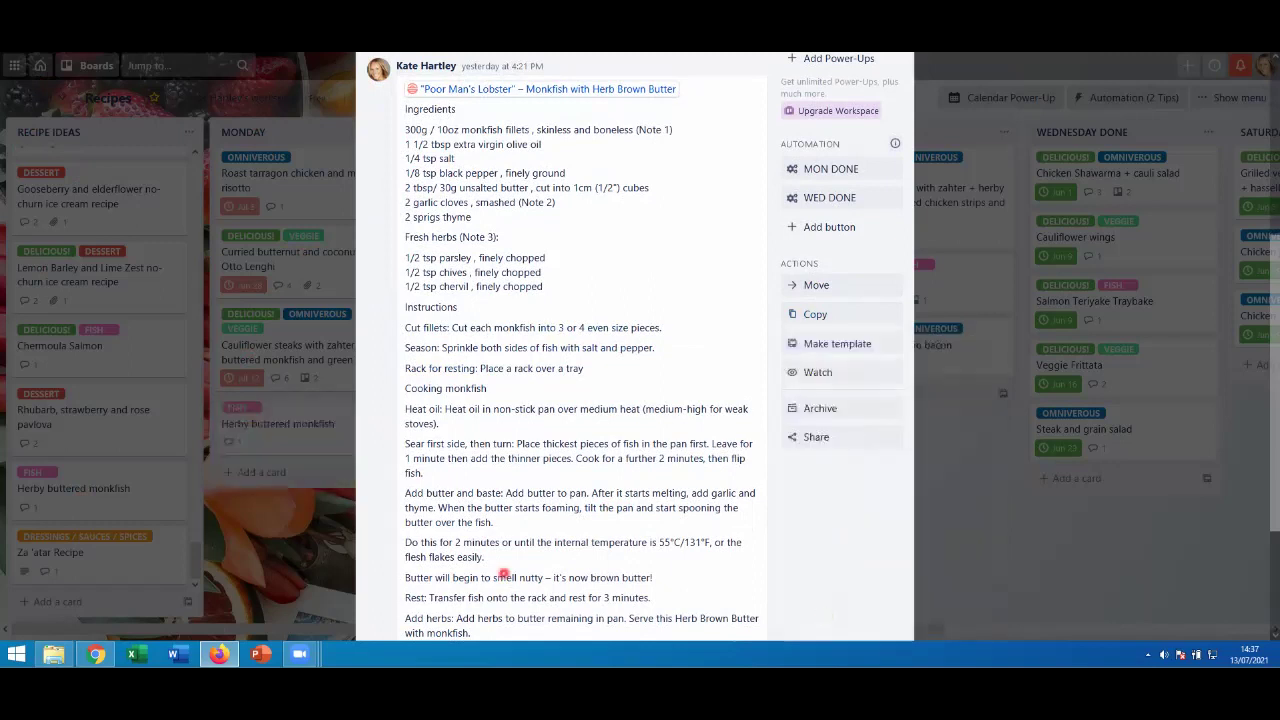
pyautogui.click(293, 540)
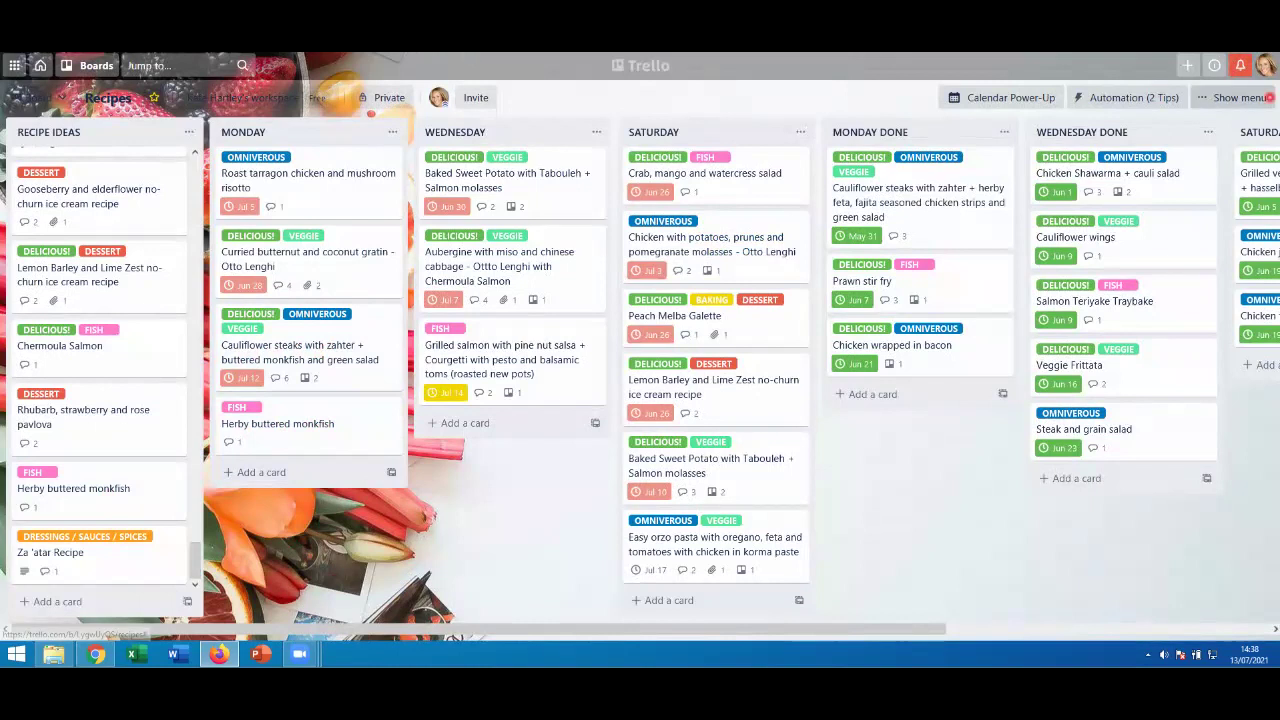
# Search the board's cards for CAULIFLOWER, view the Cauliflower steaks - Otto Lenghi card in RECIPE IDEAS, and clear the search.
pyautogui.click(1218, 96)
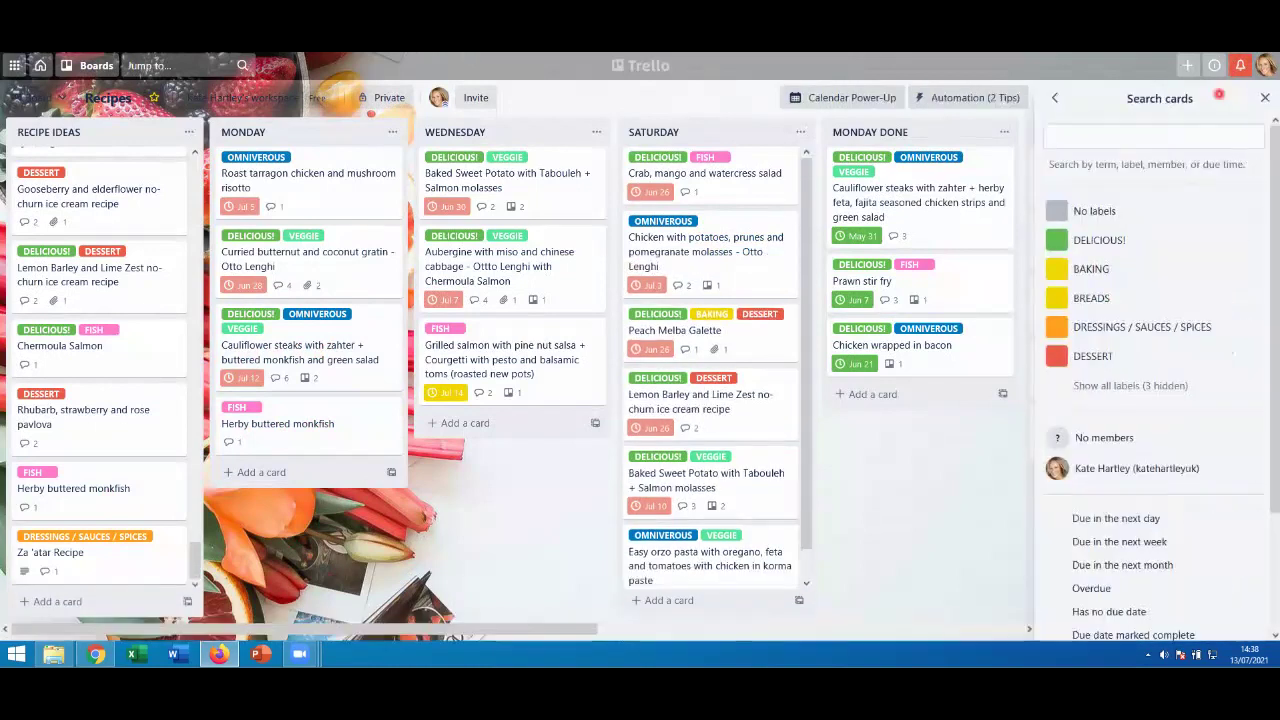
pyautogui.click(1118, 137)
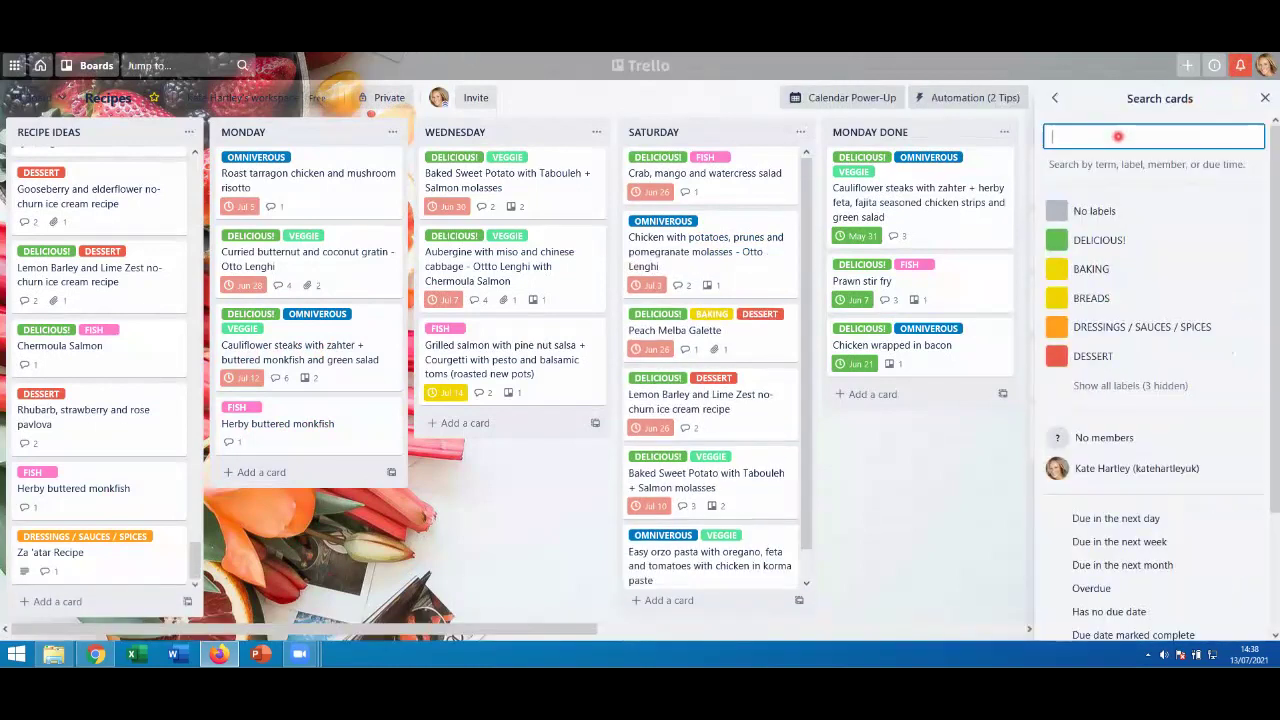
pyautogui.write('CAULIFLOWER')
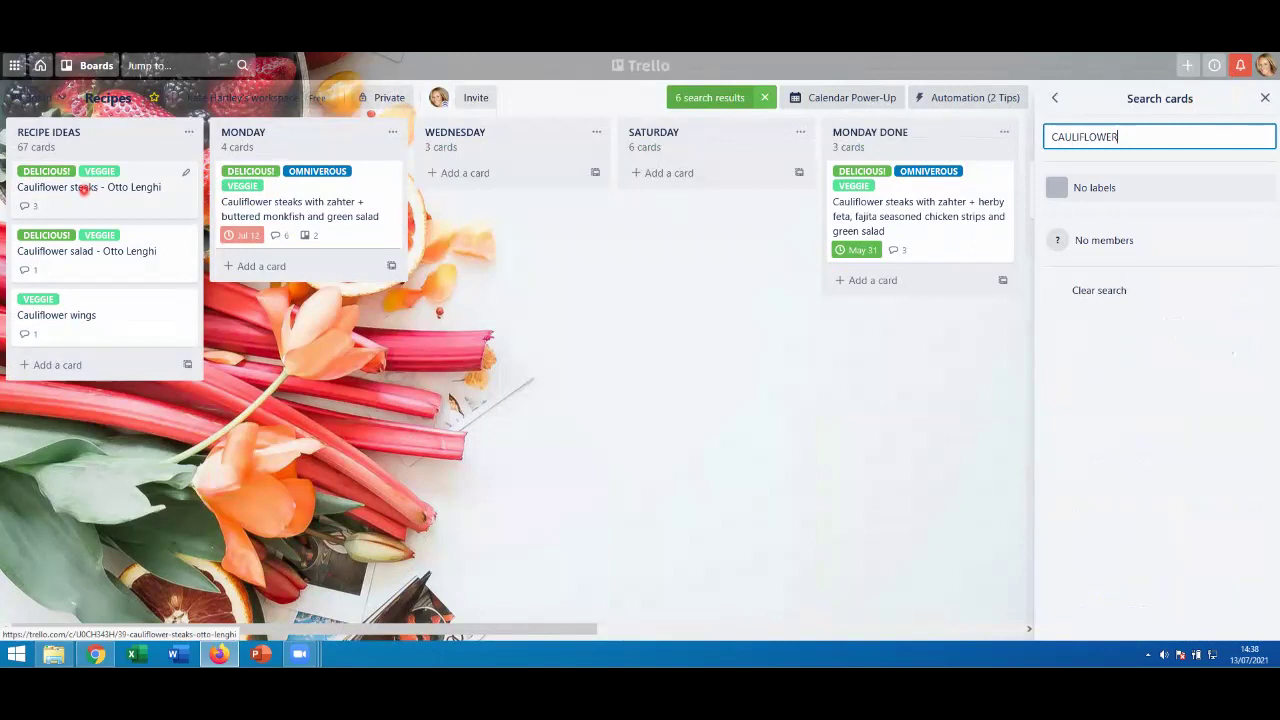
pyautogui.click(85, 190)
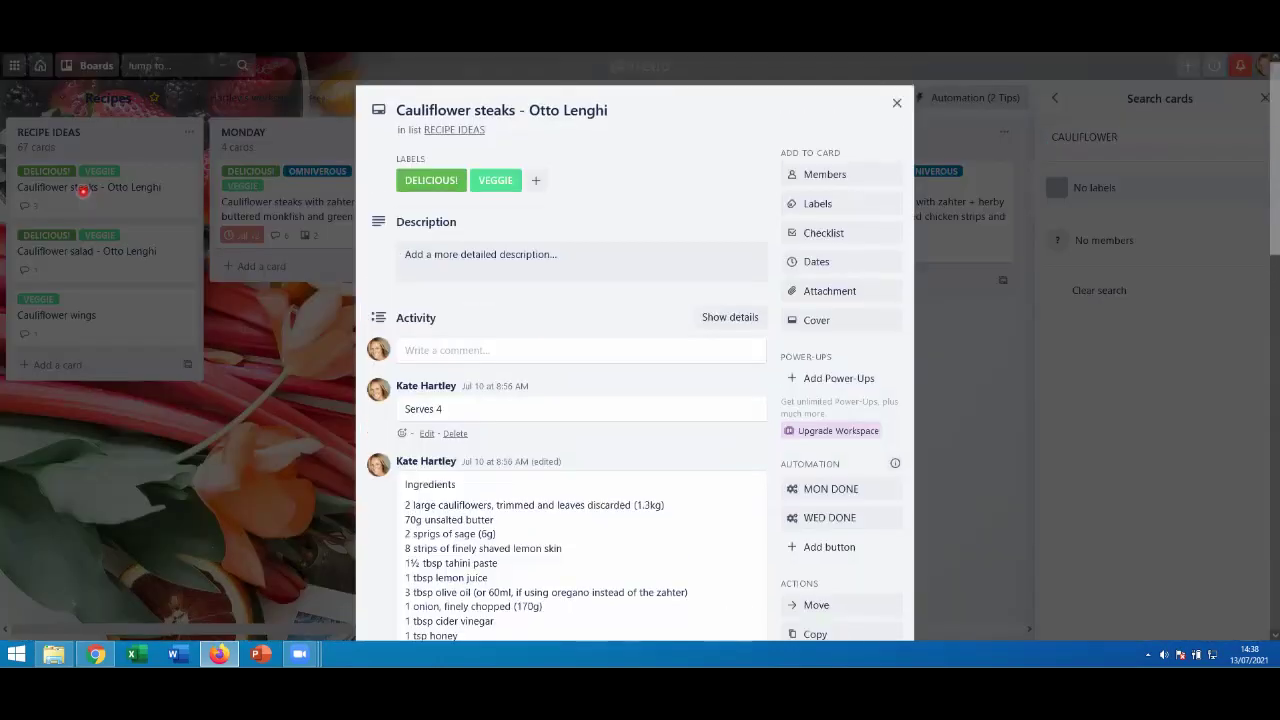
pyautogui.click(288, 475)
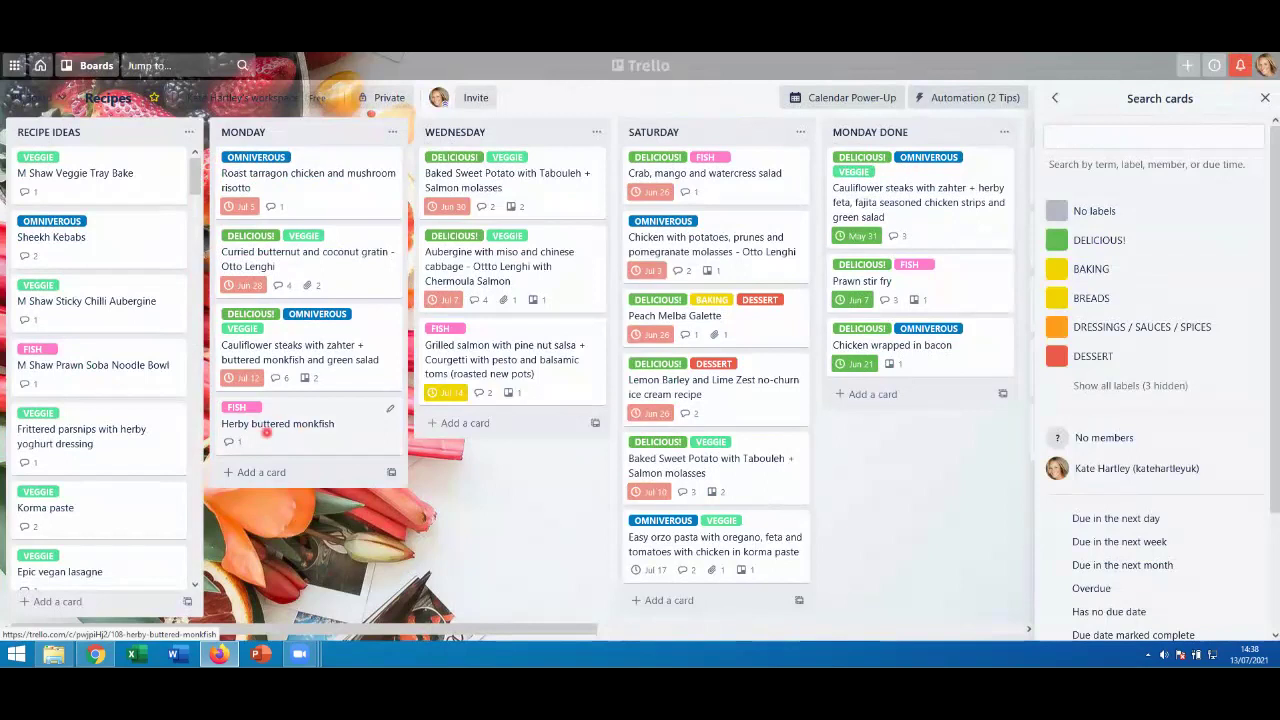
# Attach the Cauliflower steaks - Otto Lenghi card to the Herby buttered monkfish card in the MONDAY list.
pyautogui.click(276, 428)
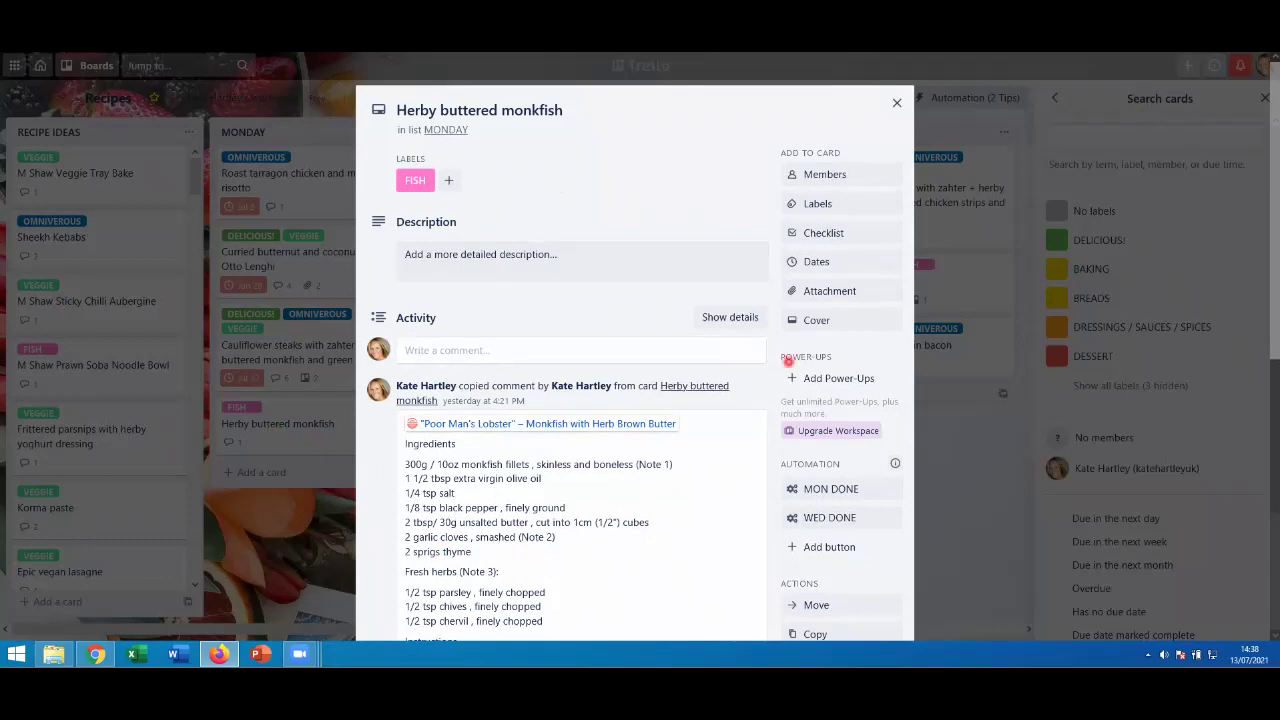
pyautogui.click(829, 290)
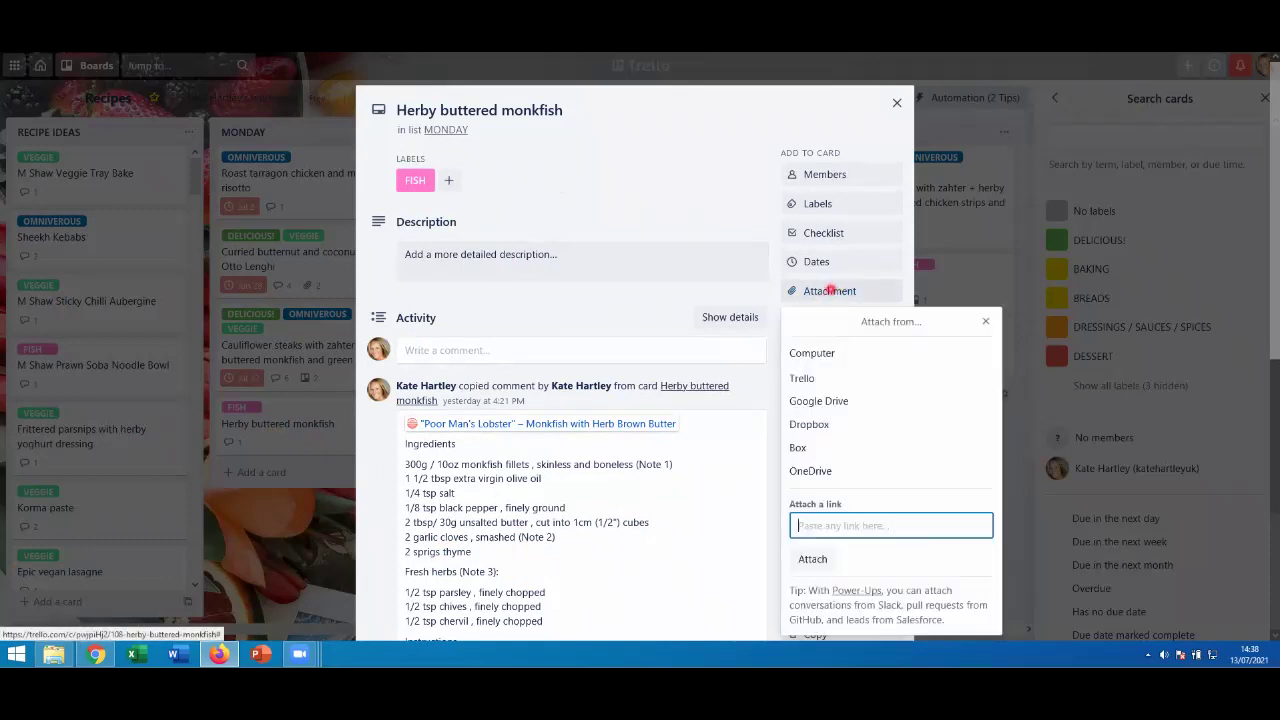
pyautogui.click(801, 378)
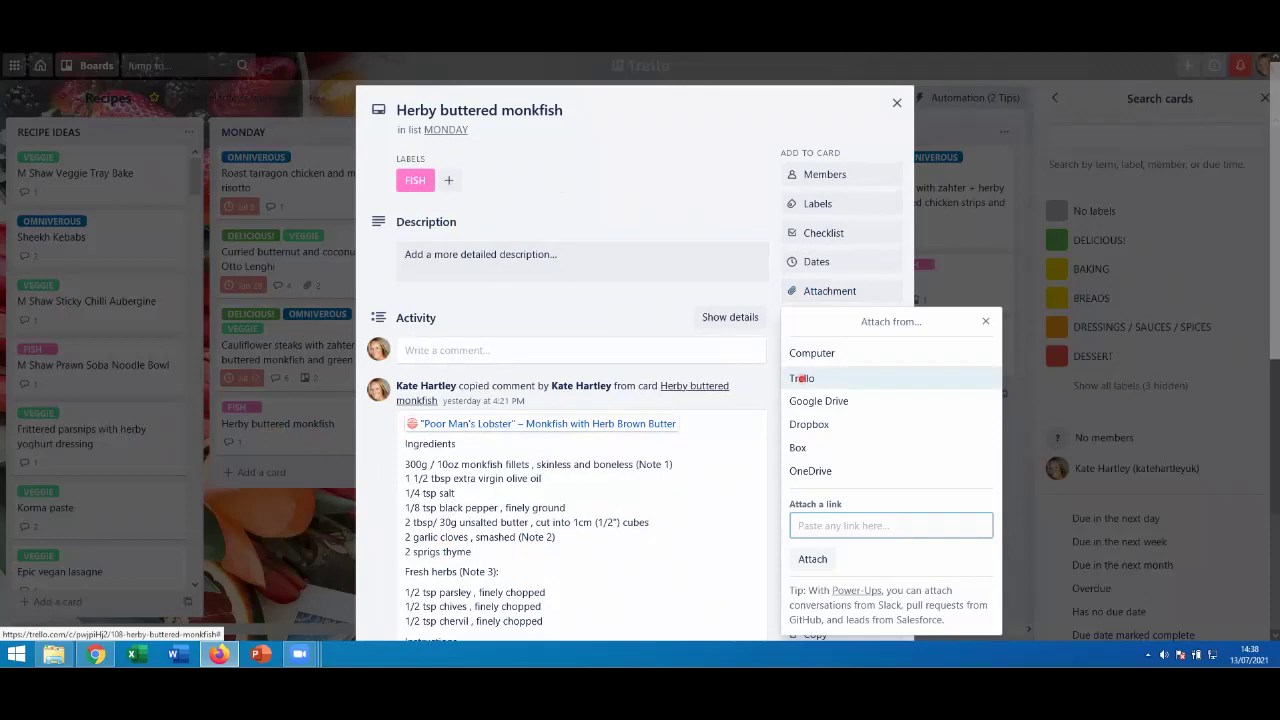
pyautogui.click(801, 378)
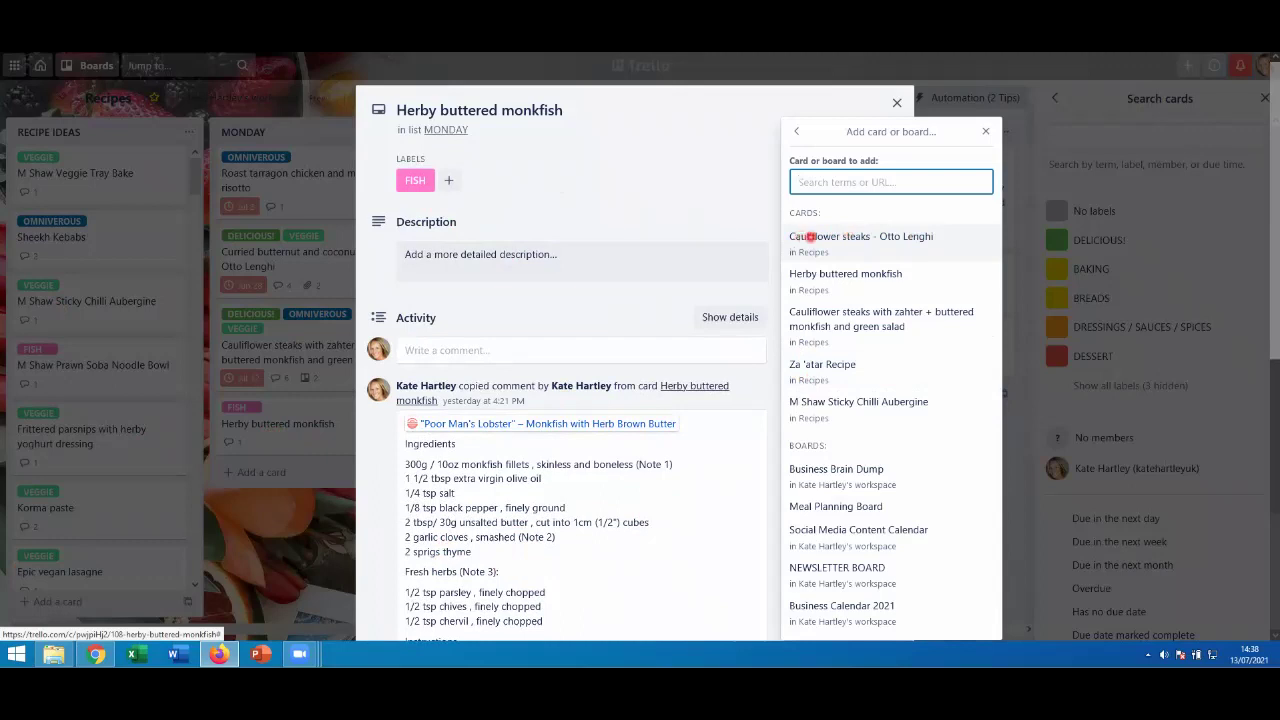
pyautogui.click(826, 238)
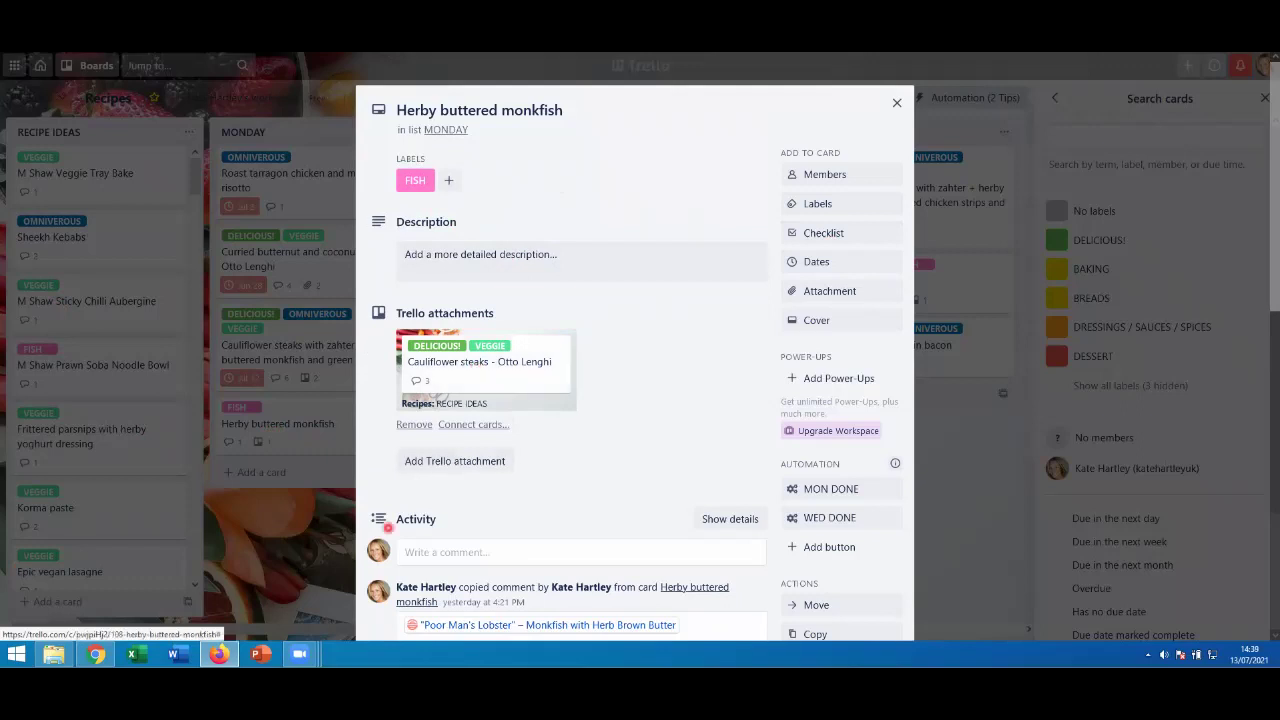
pyautogui.click(266, 568)
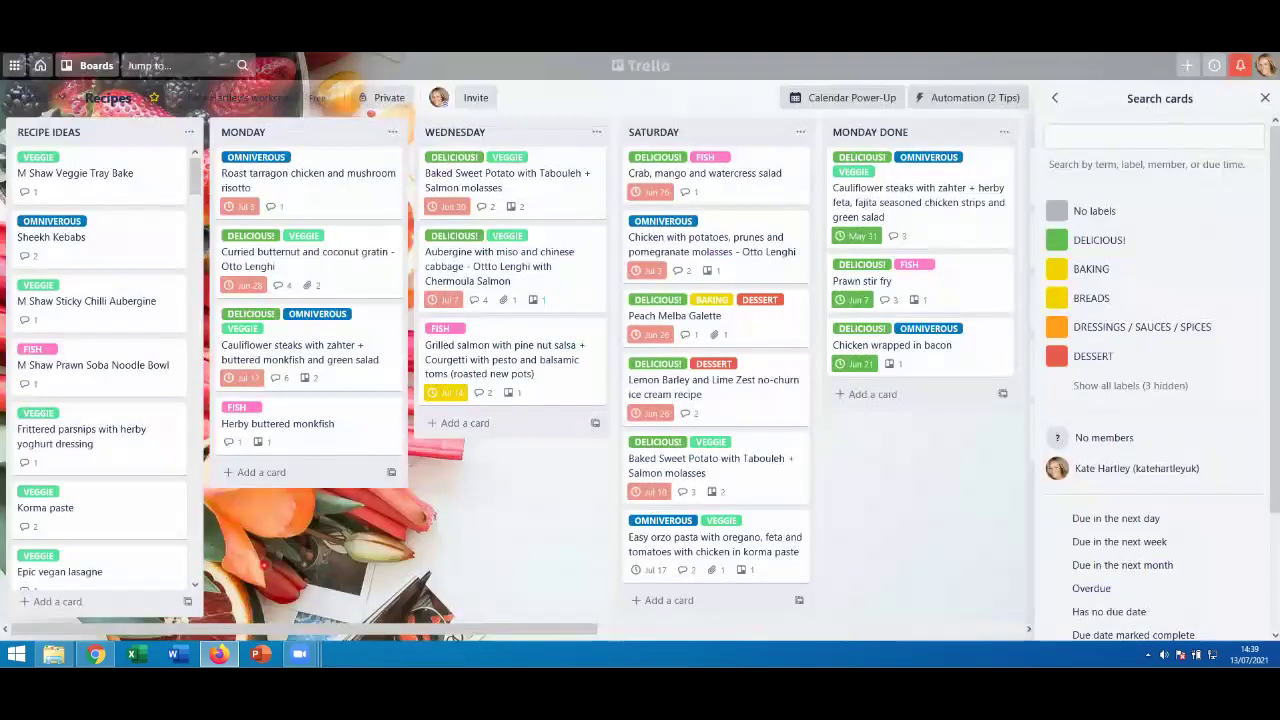
# View the Sheekh Kebabs card in RECIPE IDEAS and attach it to the Herby buttered monkfish card in the MONDAY list.
pyautogui.click(58, 238)
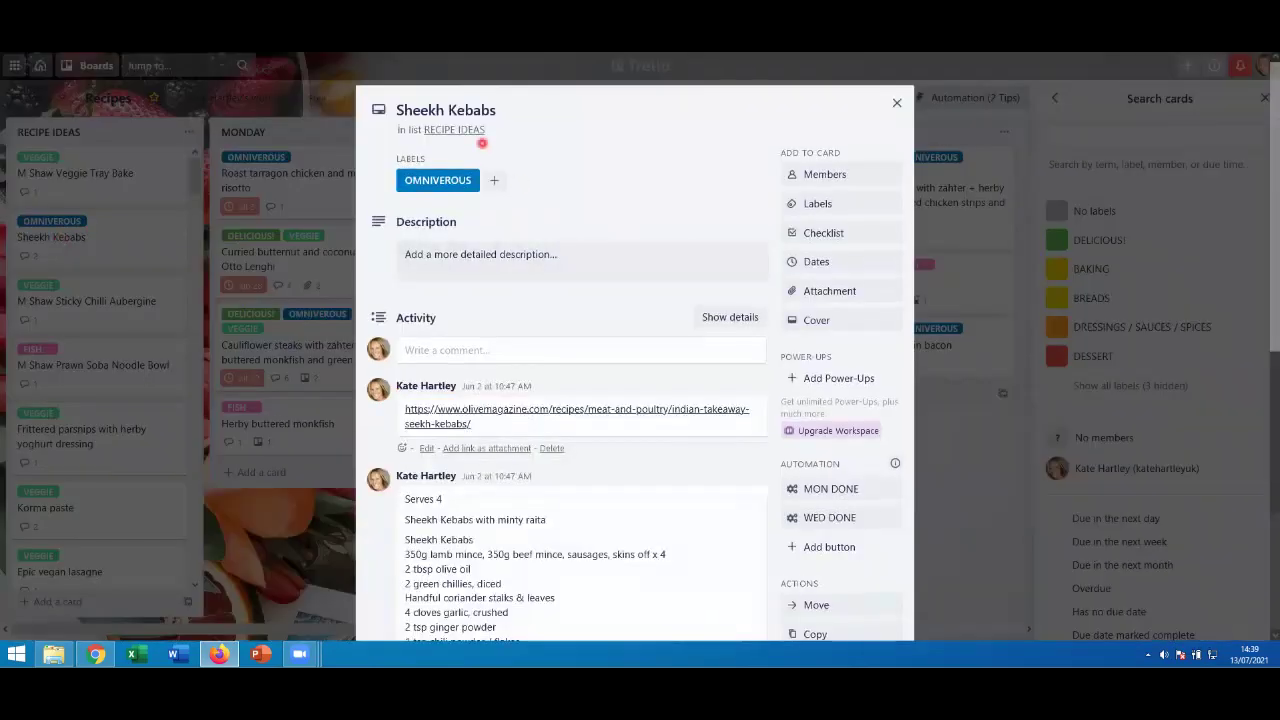
pyautogui.click(312, 580)
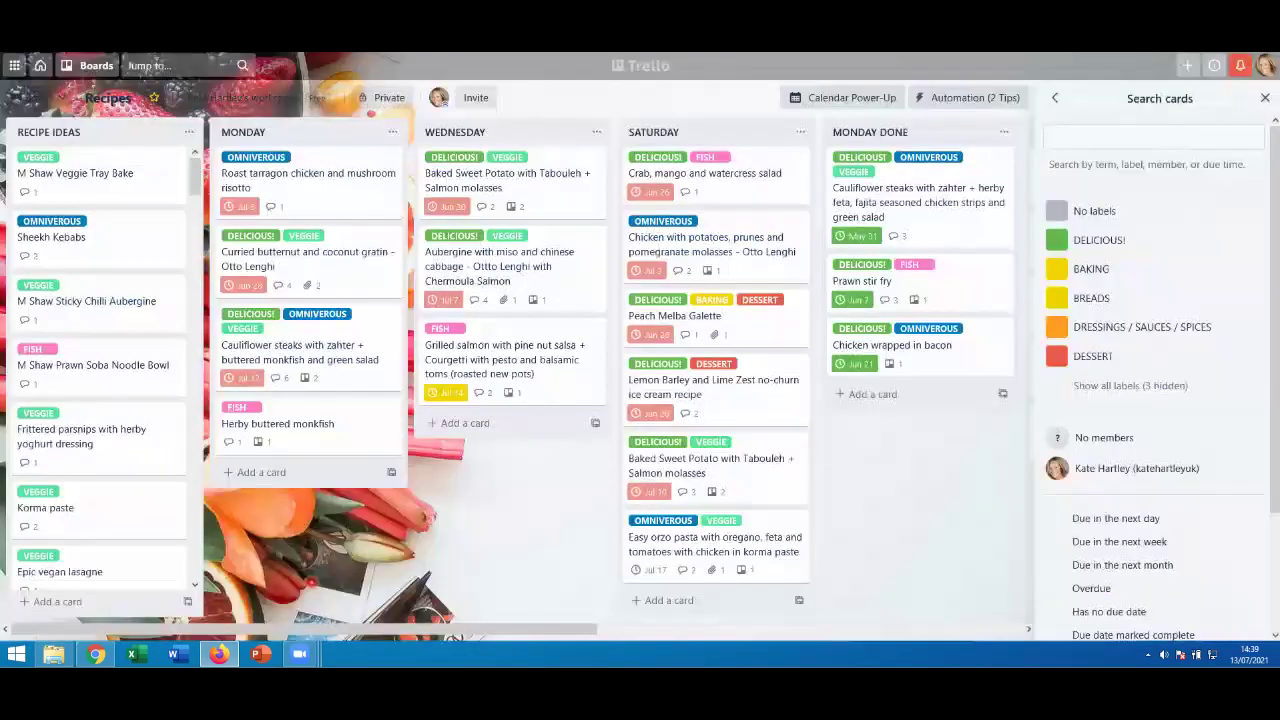
pyautogui.click(300, 428)
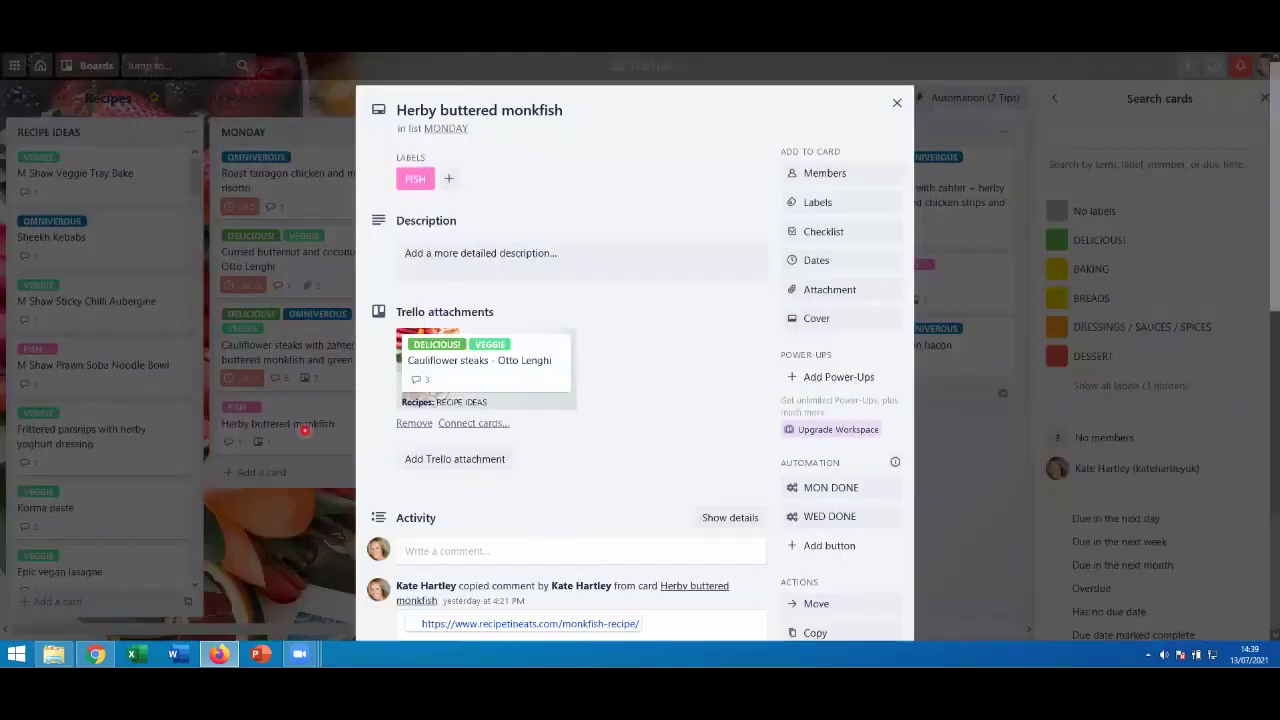
pyautogui.click(850, 290)
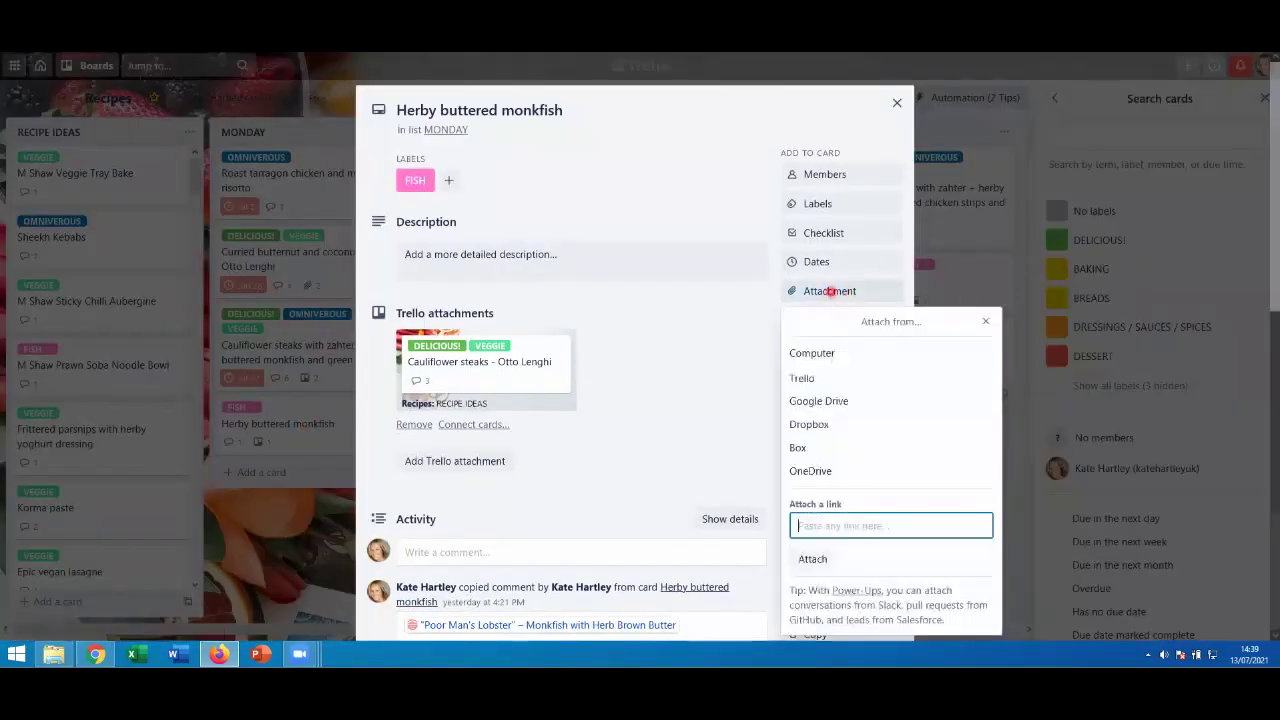
pyautogui.click(805, 378)
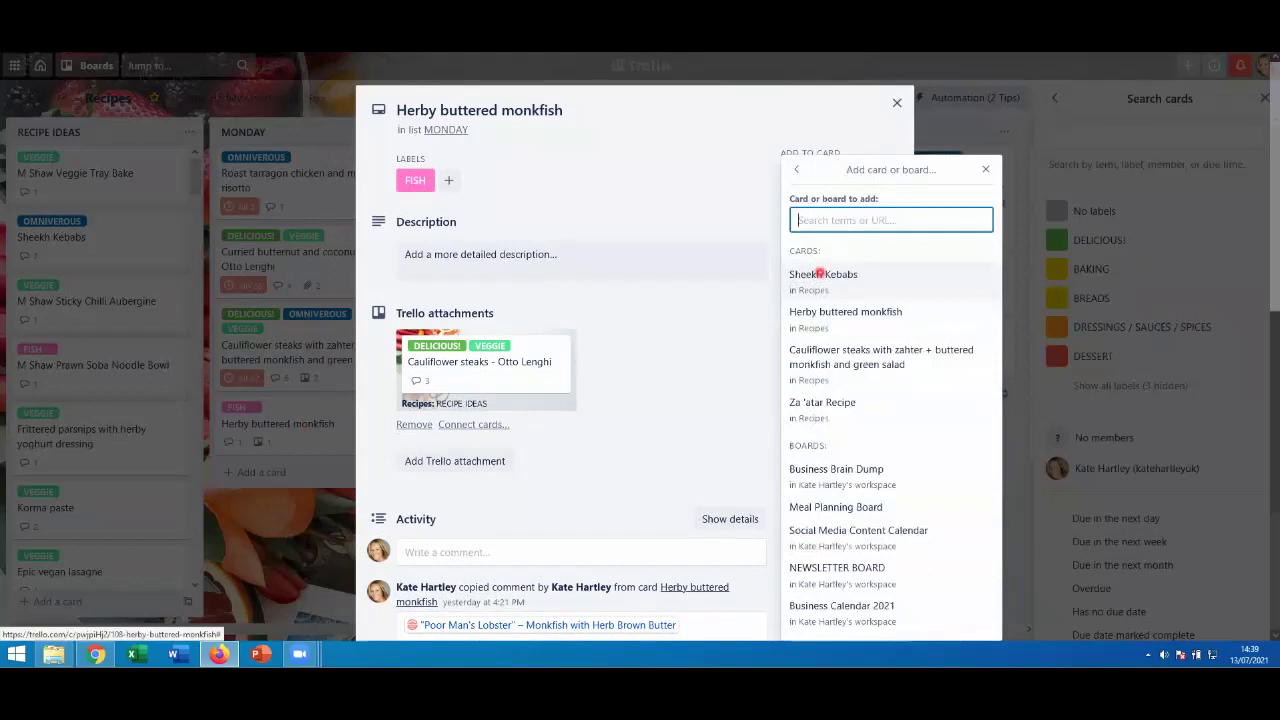
pyautogui.click(820, 274)
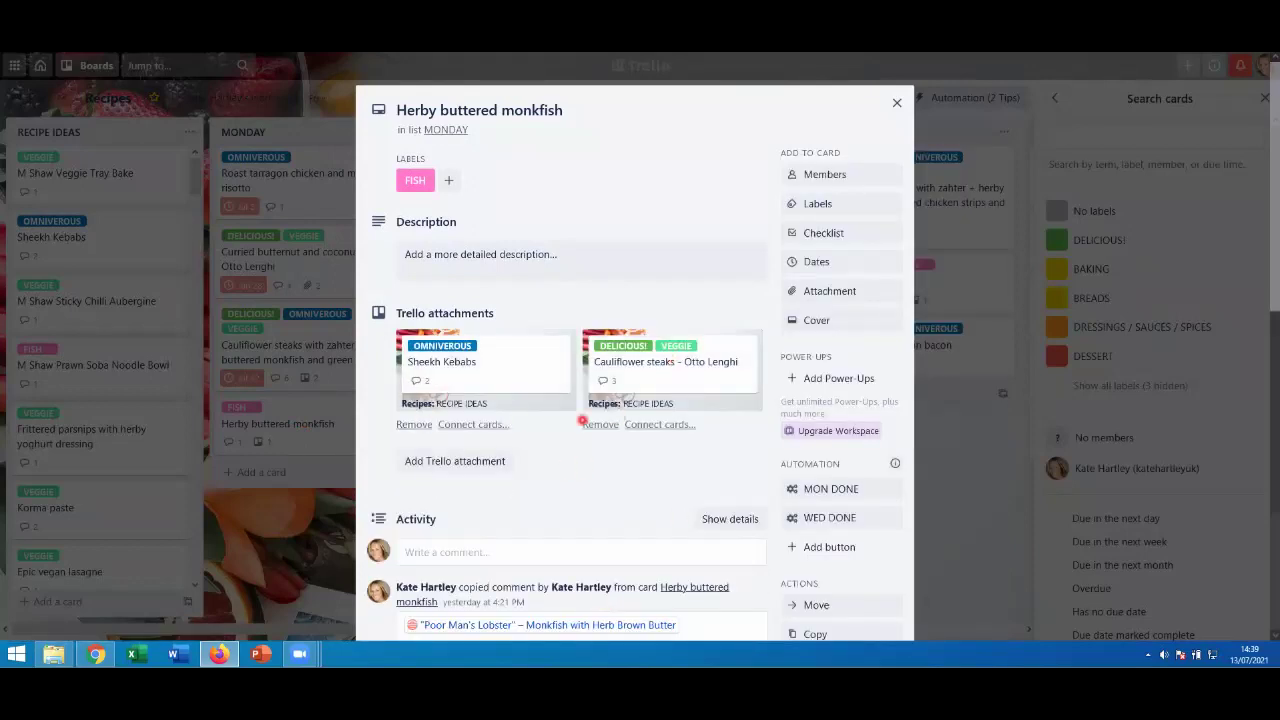
pyautogui.click(322, 560)
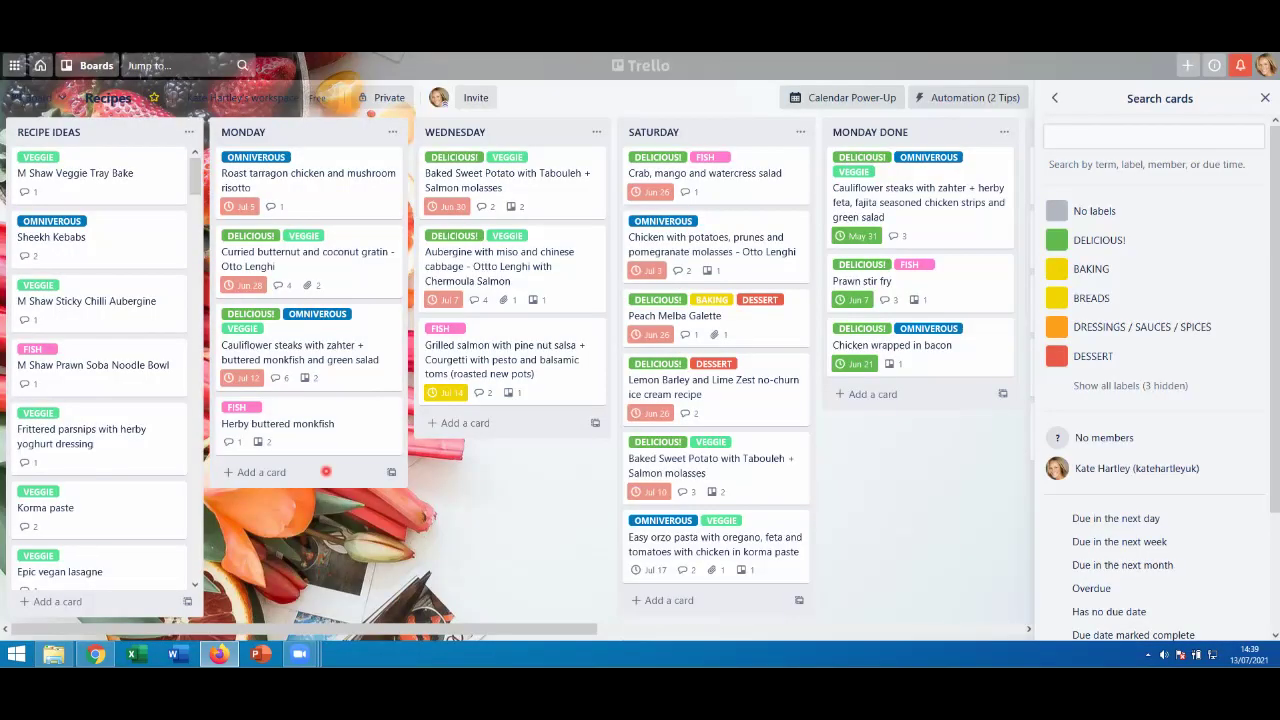
# Rename the MONDAY list's Herby buttered monkfish card as "Herby buttered monkfish + CAULIFLOWER STEAKS AND SHEEKH KEBABS".
pyautogui.click(295, 428)
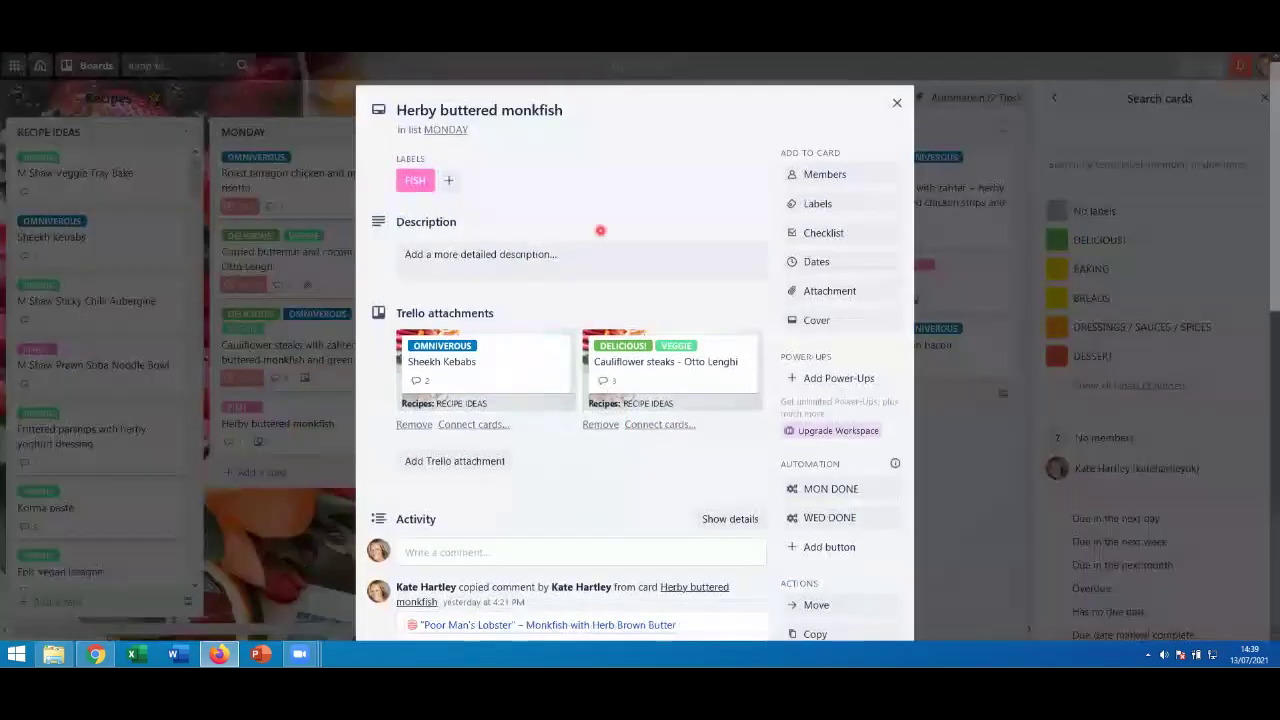
pyautogui.click(568, 112)
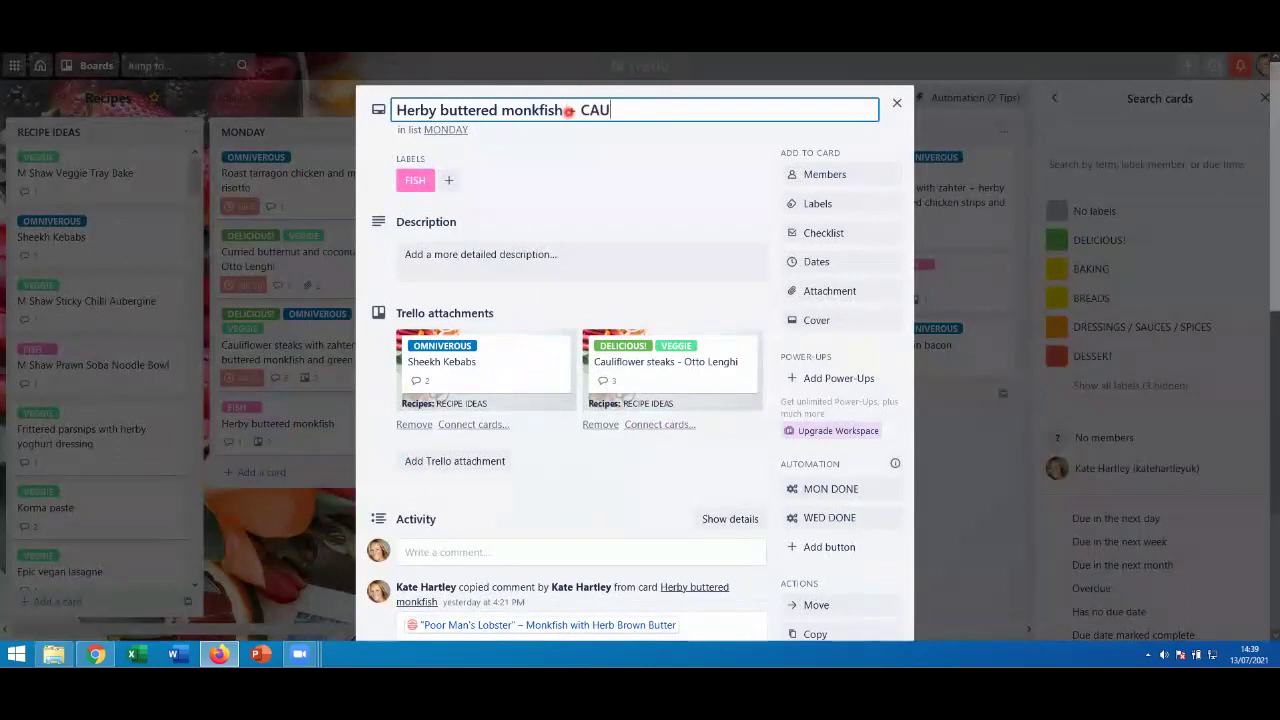
pyautogui.write('CAULIFLOEW')
pyautogui.press('BackSpace')
pyautogui.press('BackSpace')
pyautogui.press('BackSpace')
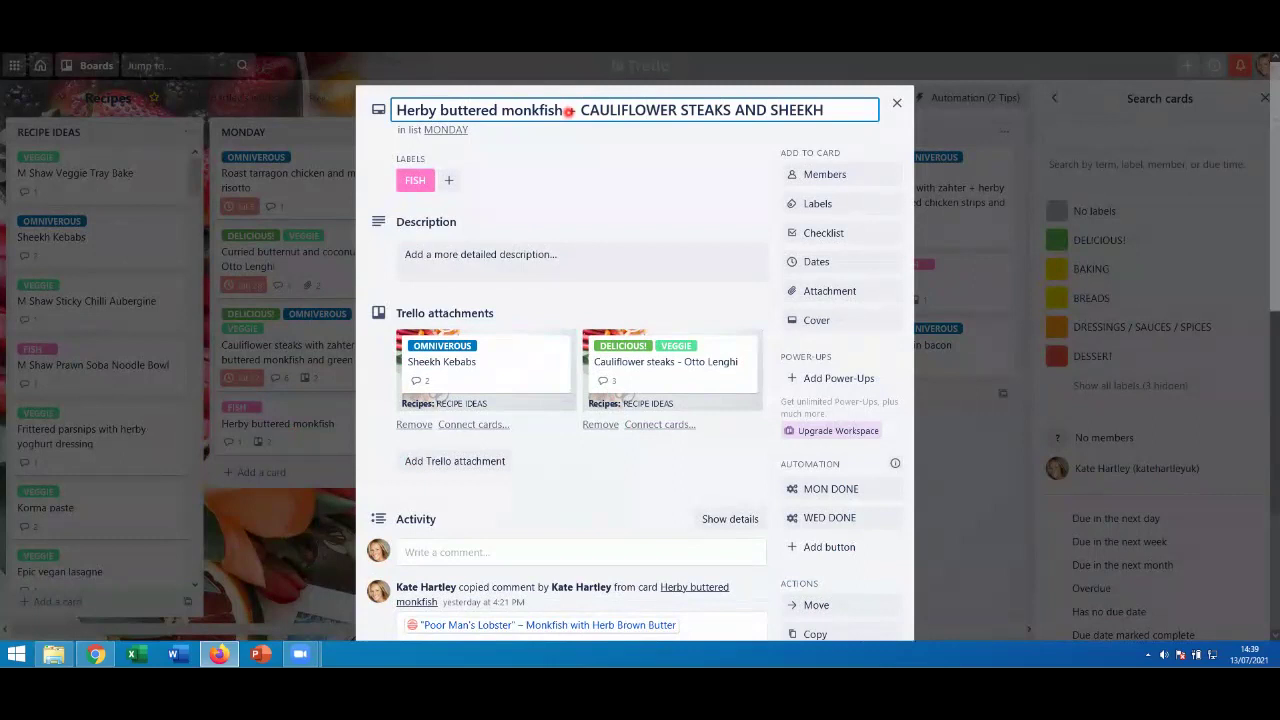
pyautogui.write('BABS')
pyautogui.press('Return')
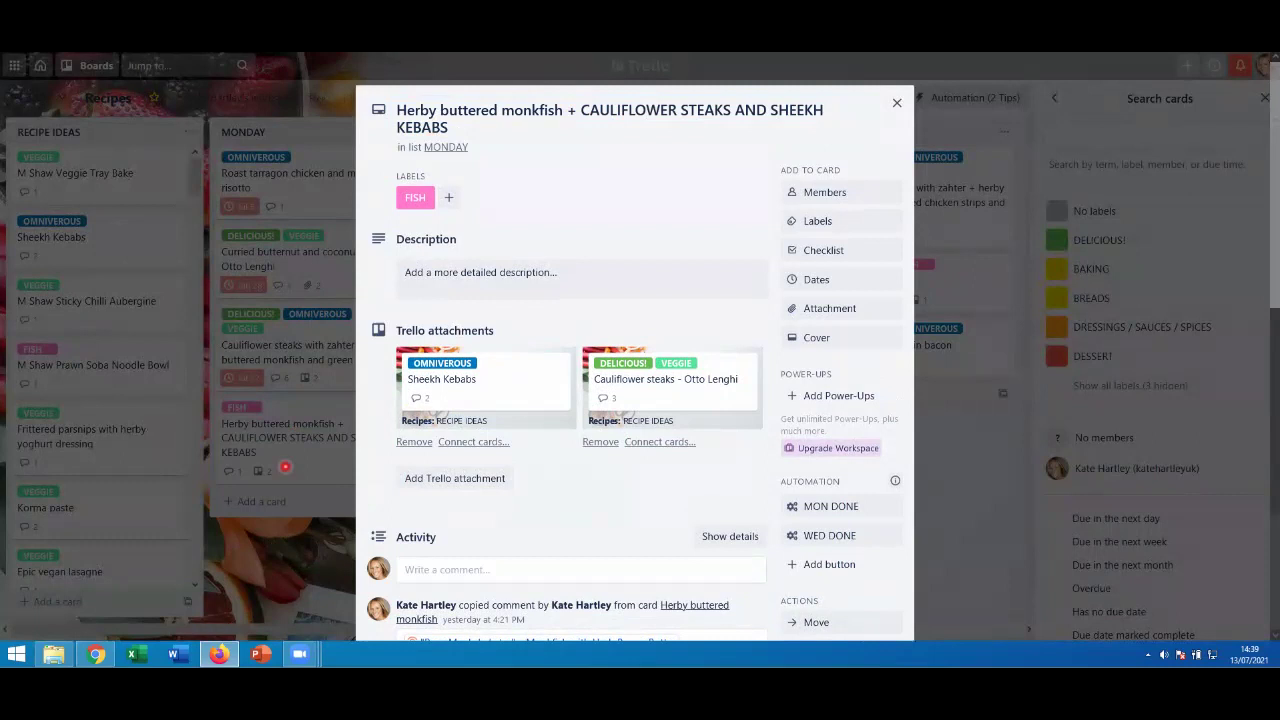
pyautogui.click(285, 466)
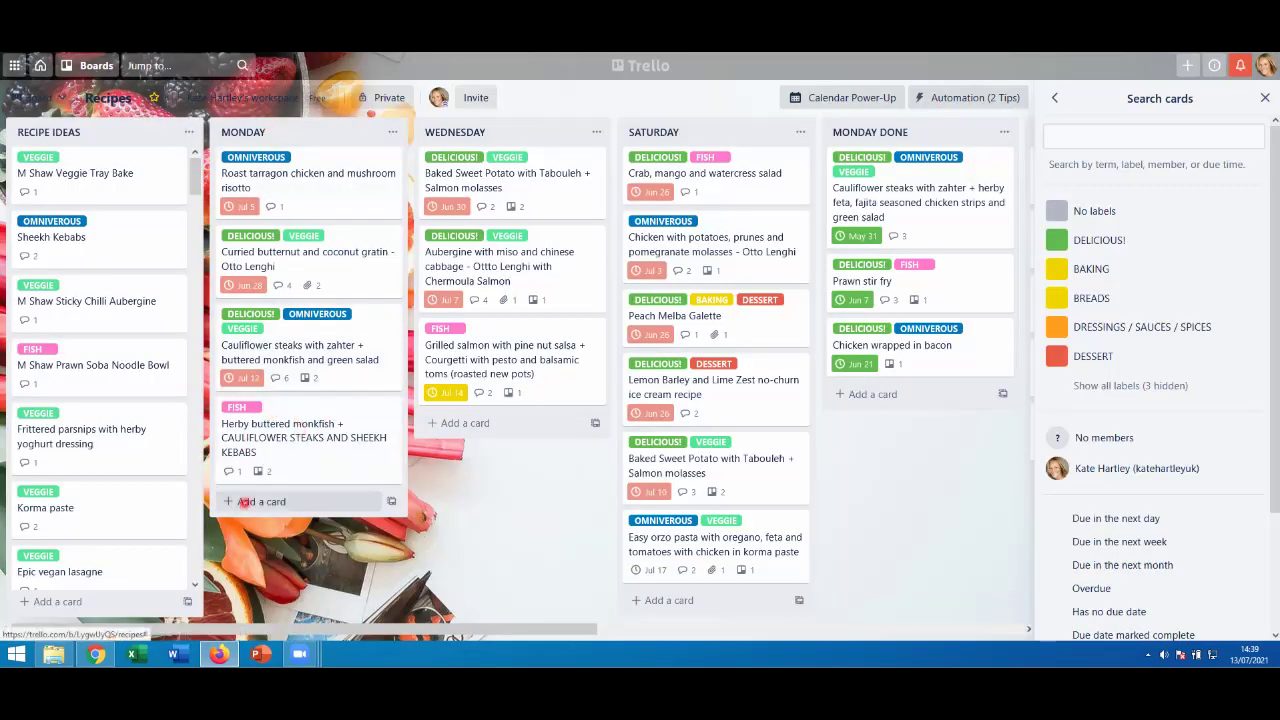
# Set the due date of the MONDAY list's Herby buttered monkfish card to 07/19/2021 and close the card.
pyautogui.click(282, 436)
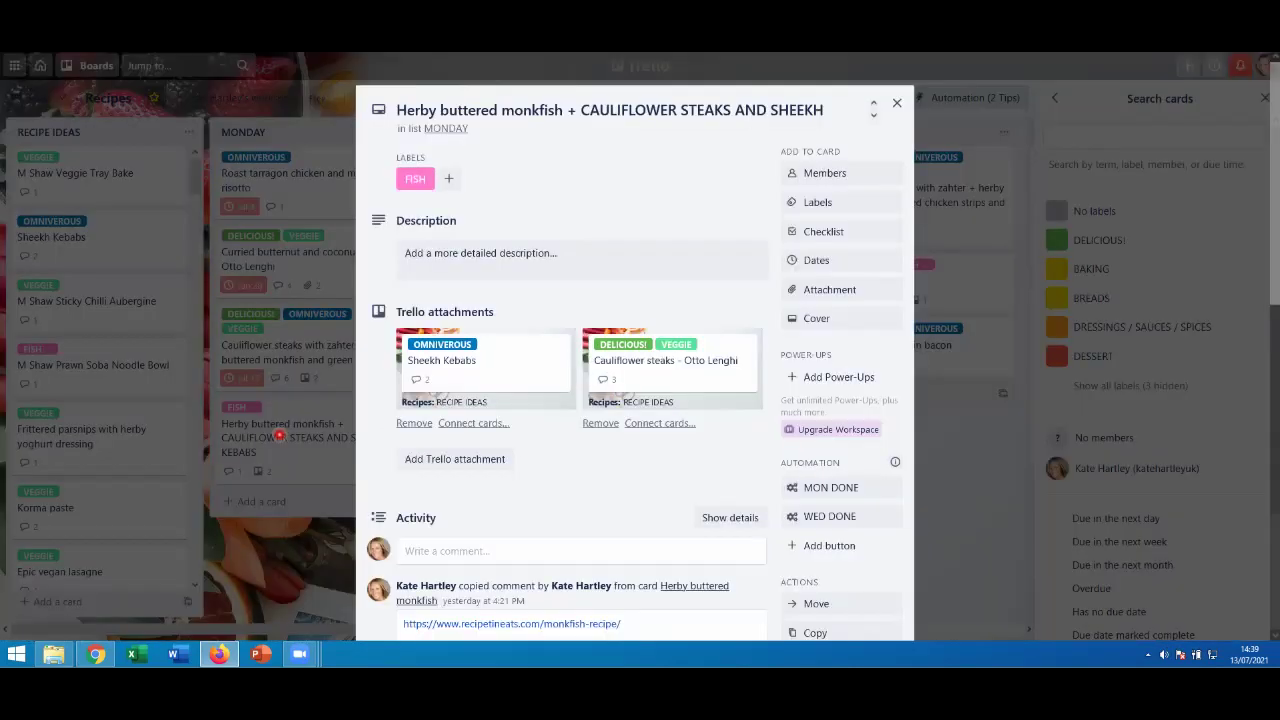
pyautogui.click(817, 279)
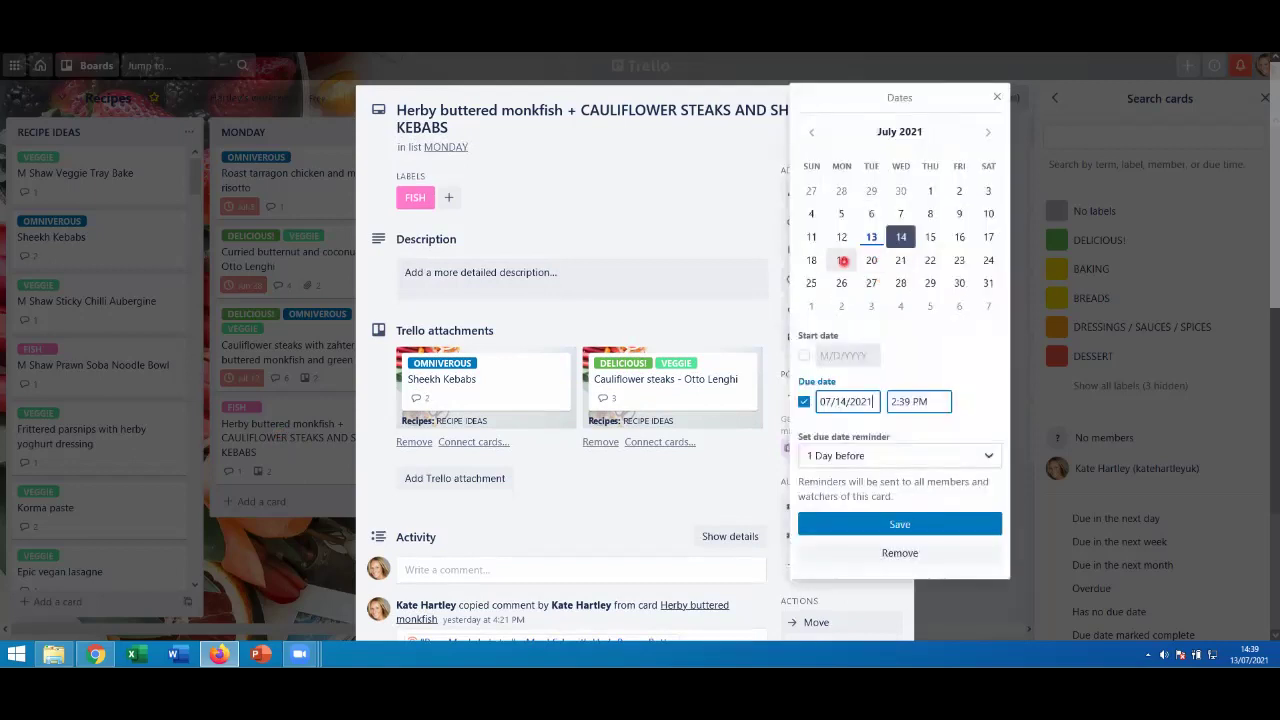
pyautogui.click(841, 260)
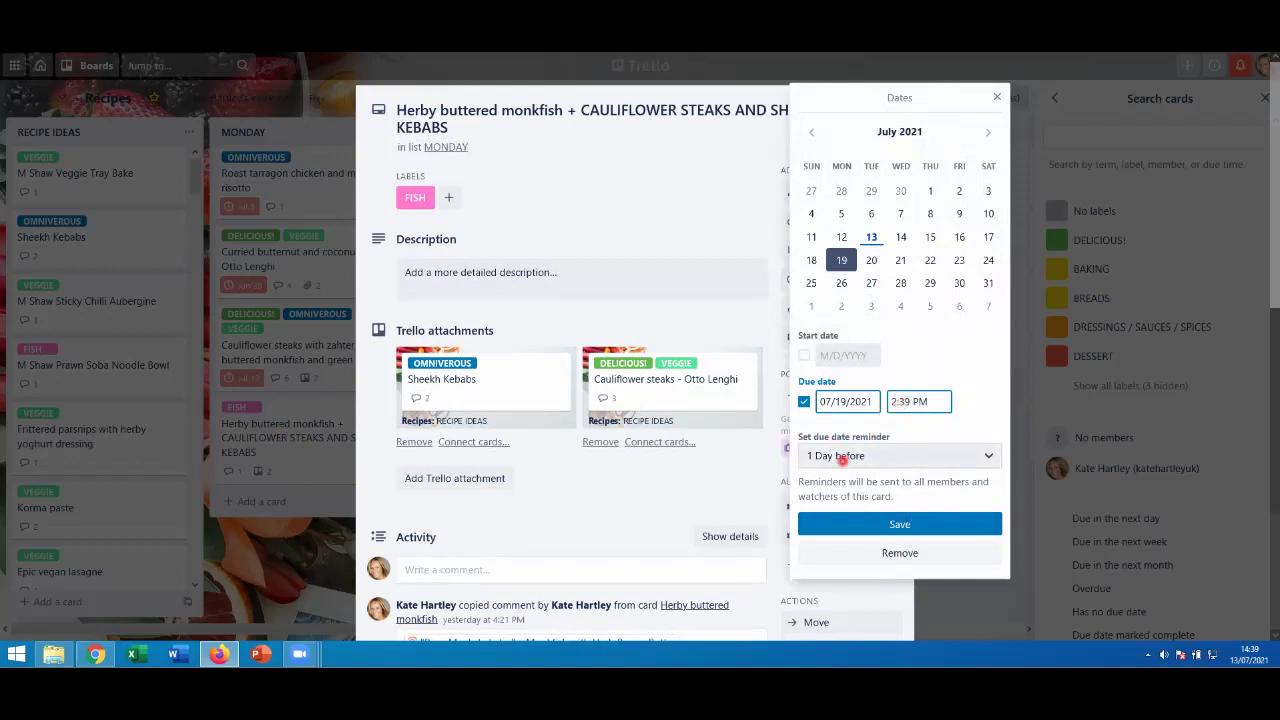
pyautogui.click(900, 524)
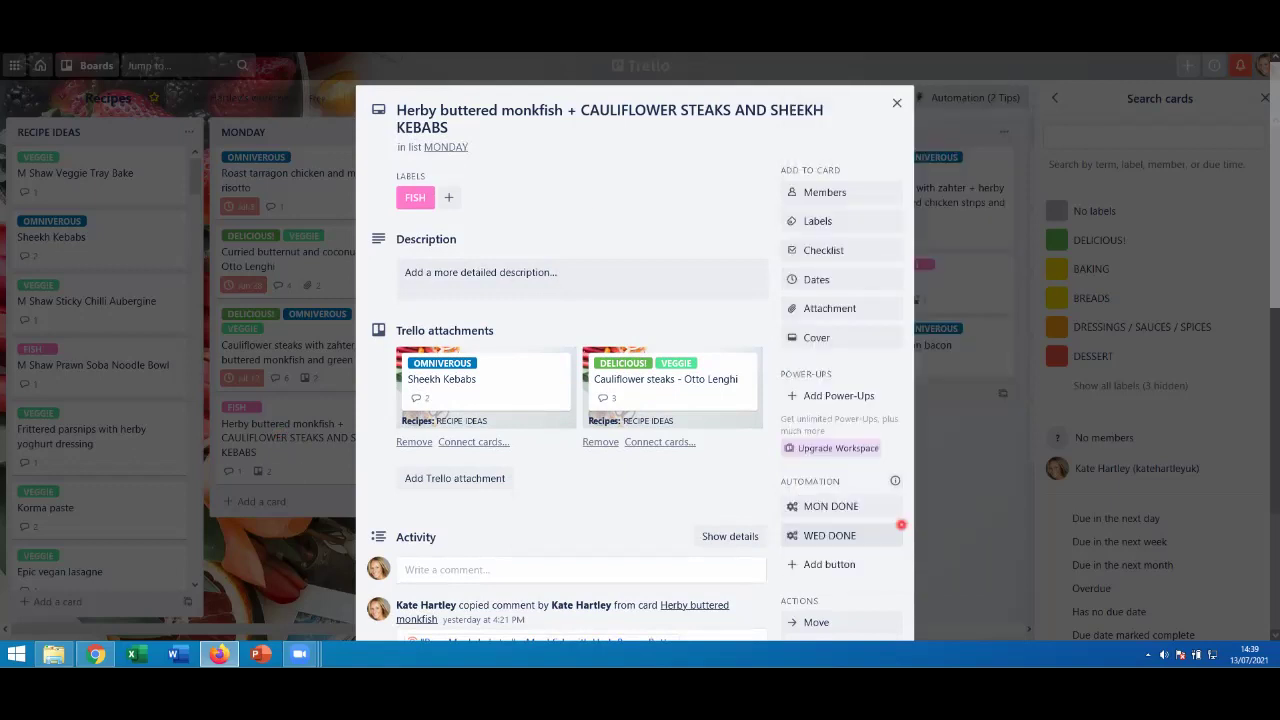
pyautogui.click(275, 601)
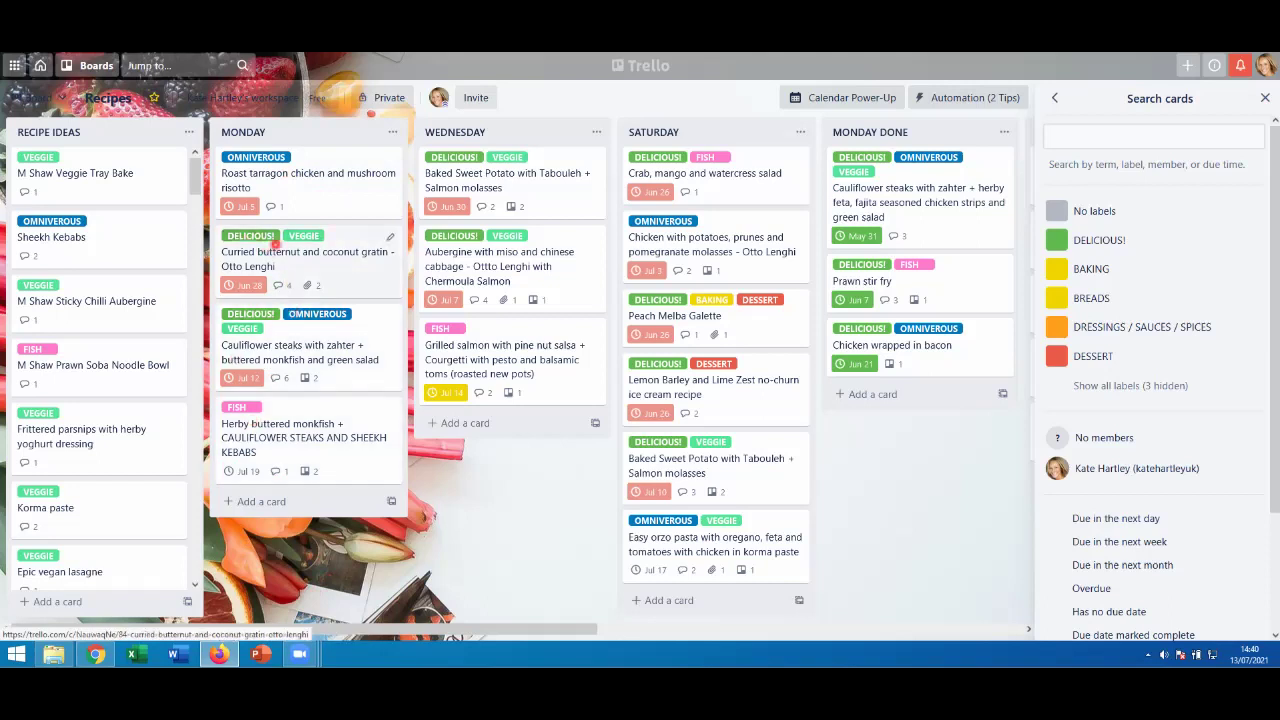
# Mark the Roast tarragon chicken and mushroom risotto card's due date complete and move the card to the end of the MONDAY DONE list.
pyautogui.click(1265, 98)
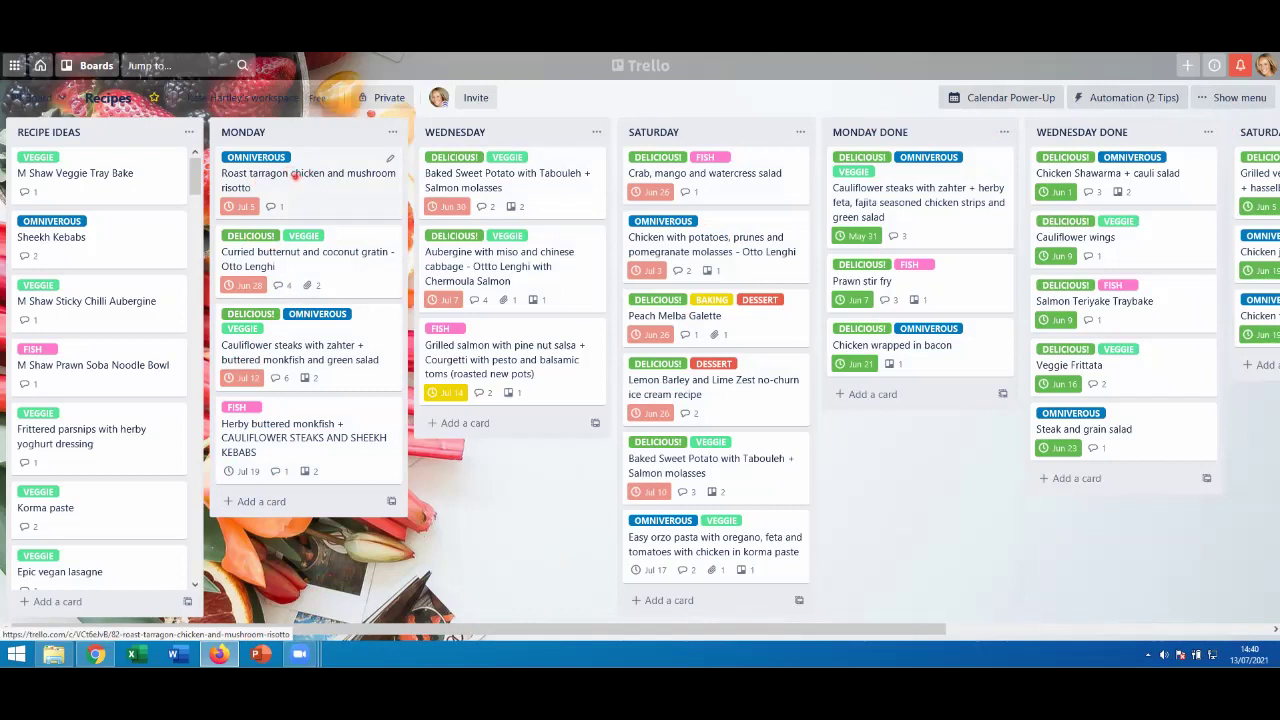
pyautogui.moveTo(295, 174)
pyautogui.mouseDown()
pyautogui.moveTo(300, 186)
pyautogui.moveTo(295, 176)
pyautogui.mouseUp()
pyautogui.click(229, 206)
pyautogui.moveTo(268, 175); pyautogui.dragTo(875, 433)
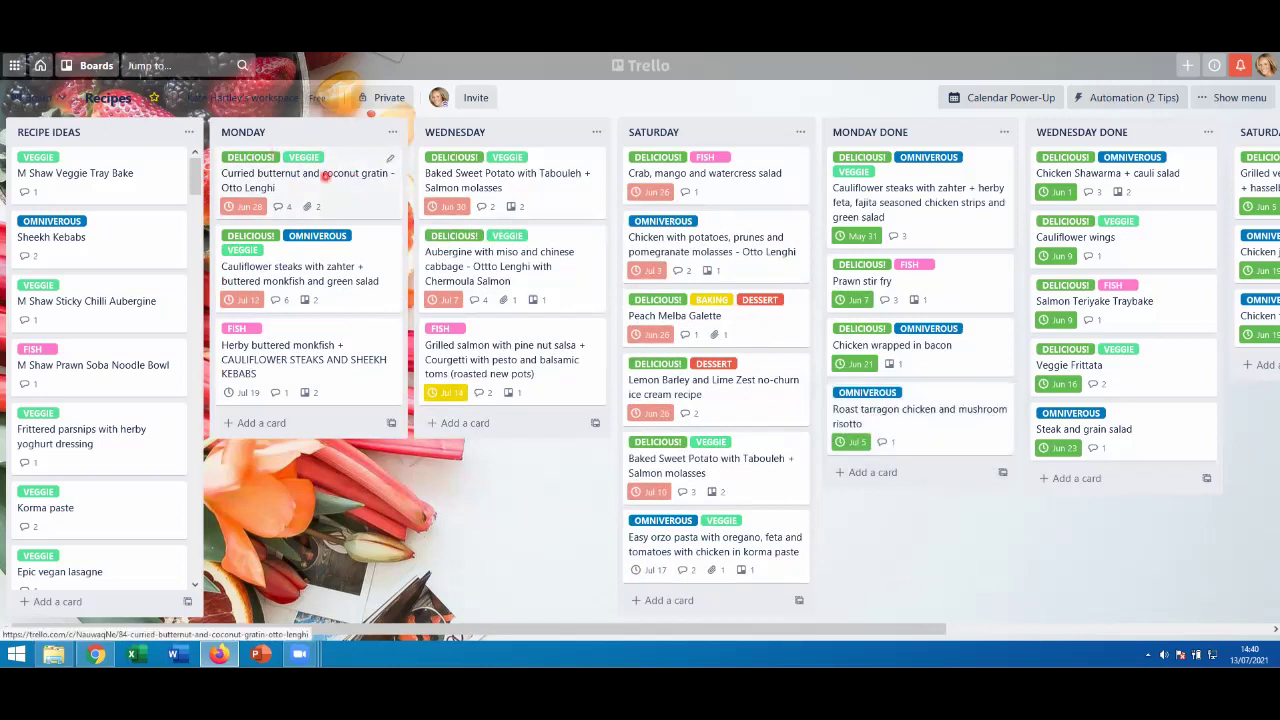
# Run the MON DONE automation on the MONDAY list's Curried butternut and coconut gratin - Otto Lenghi card and close the card.
pyautogui.click(309, 177)
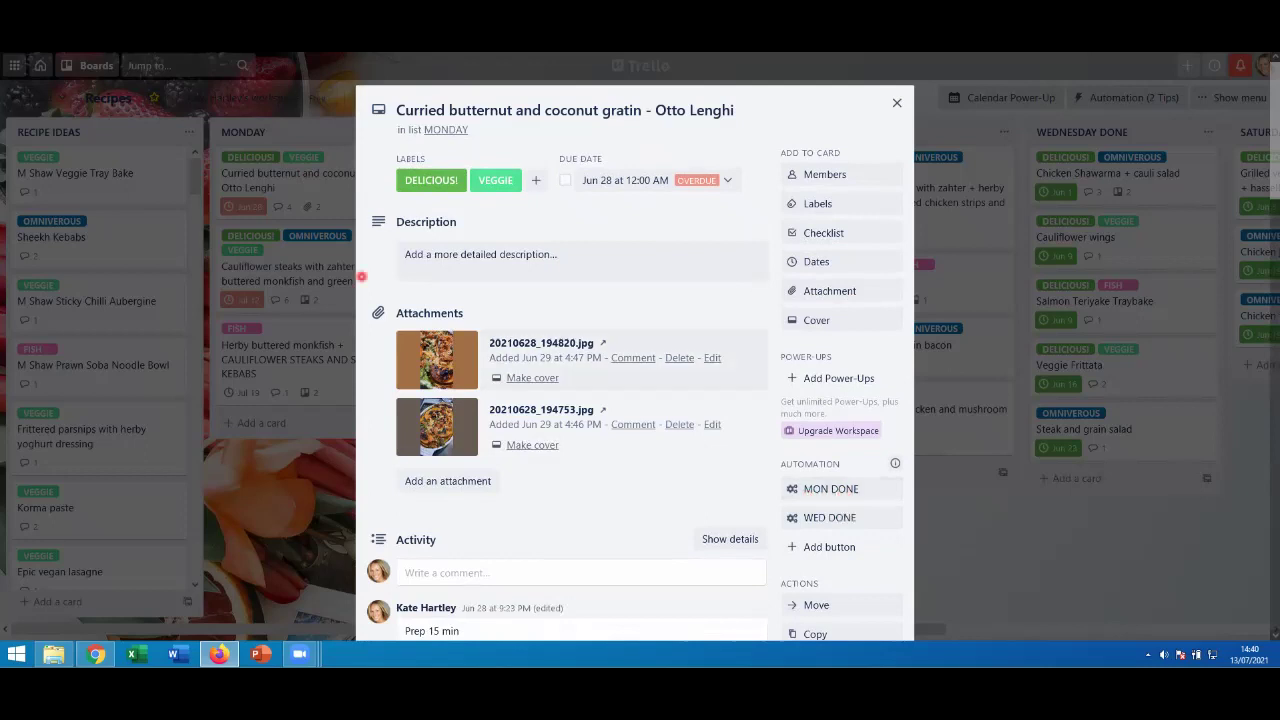
pyautogui.click(250, 482)
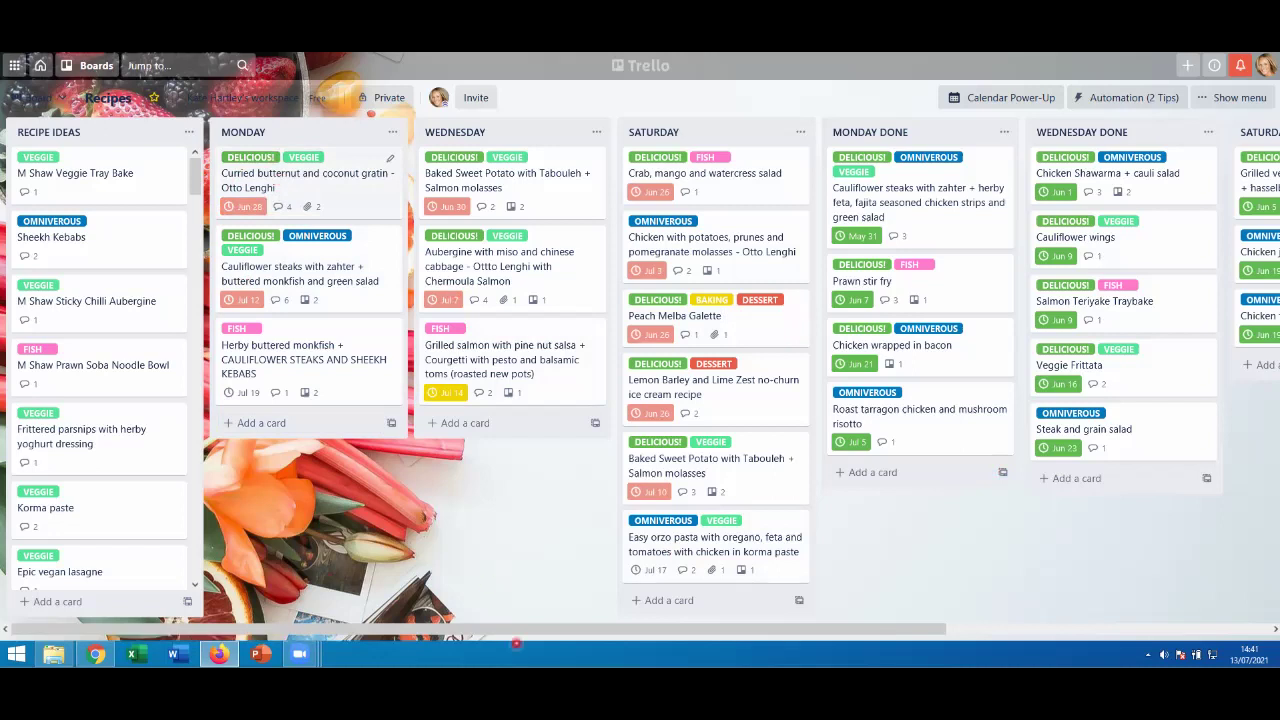
pyautogui.click(285, 200)
pyautogui.click(810, 490)
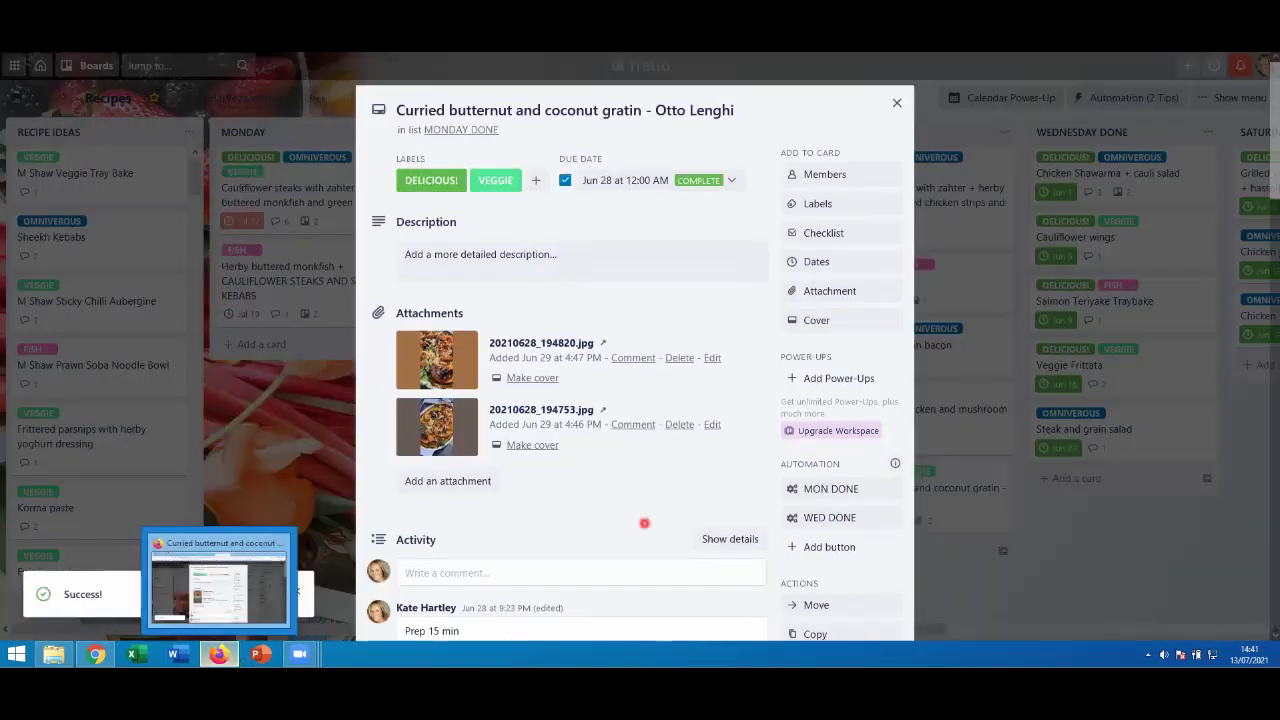
pyautogui.click(313, 463)
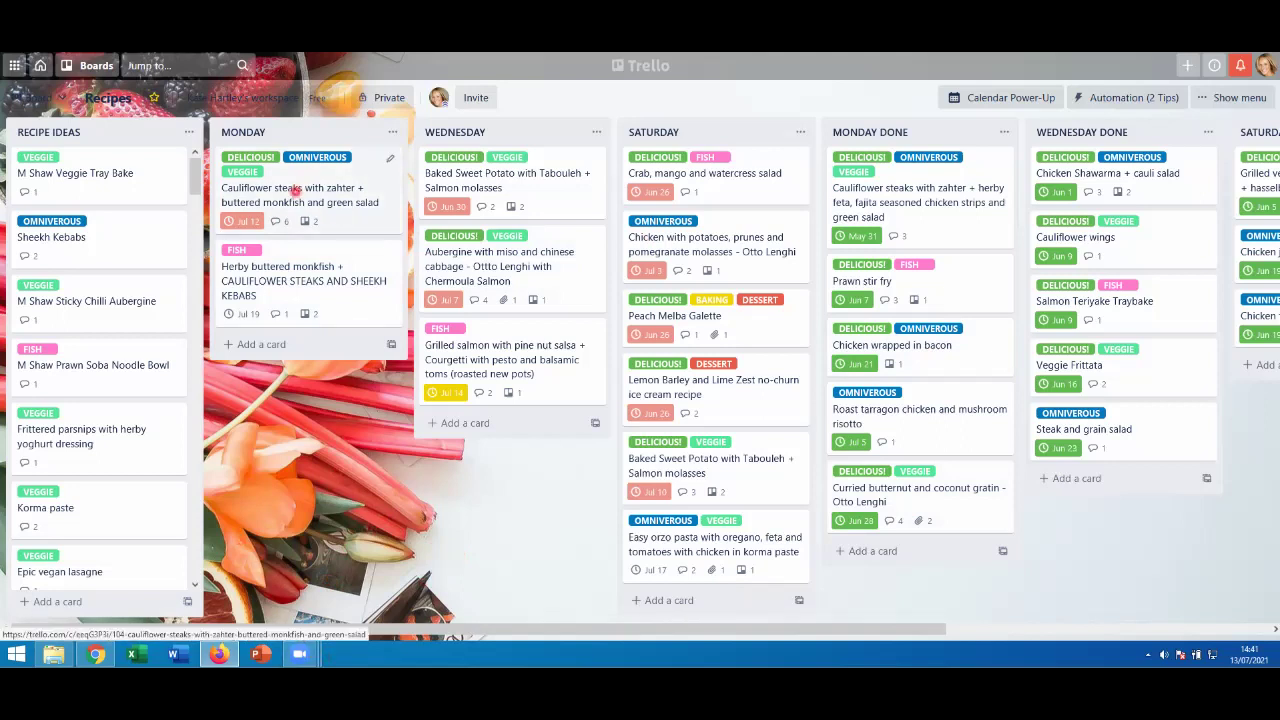
# Run the MON DONE automation on the MONDAY list's Cauliflower steaks with zahter + buttered monkfish and green salad card.
pyautogui.click(297, 193)
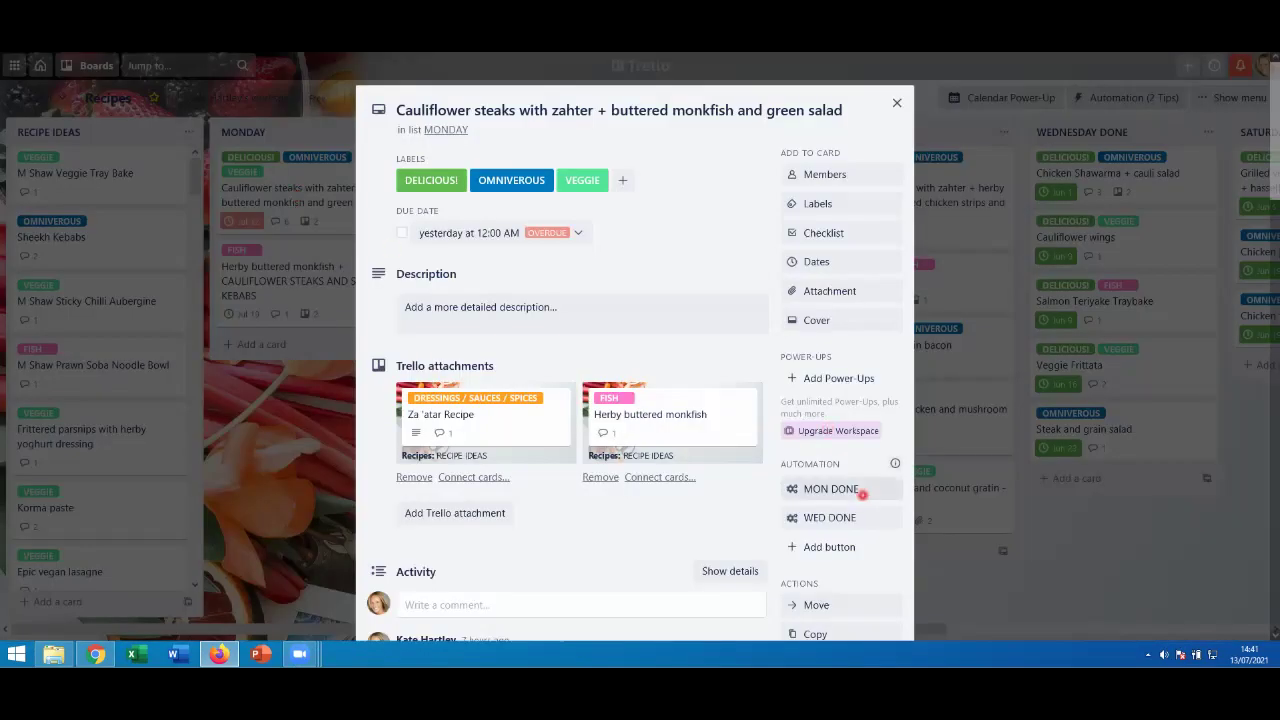
pyautogui.click(830, 489)
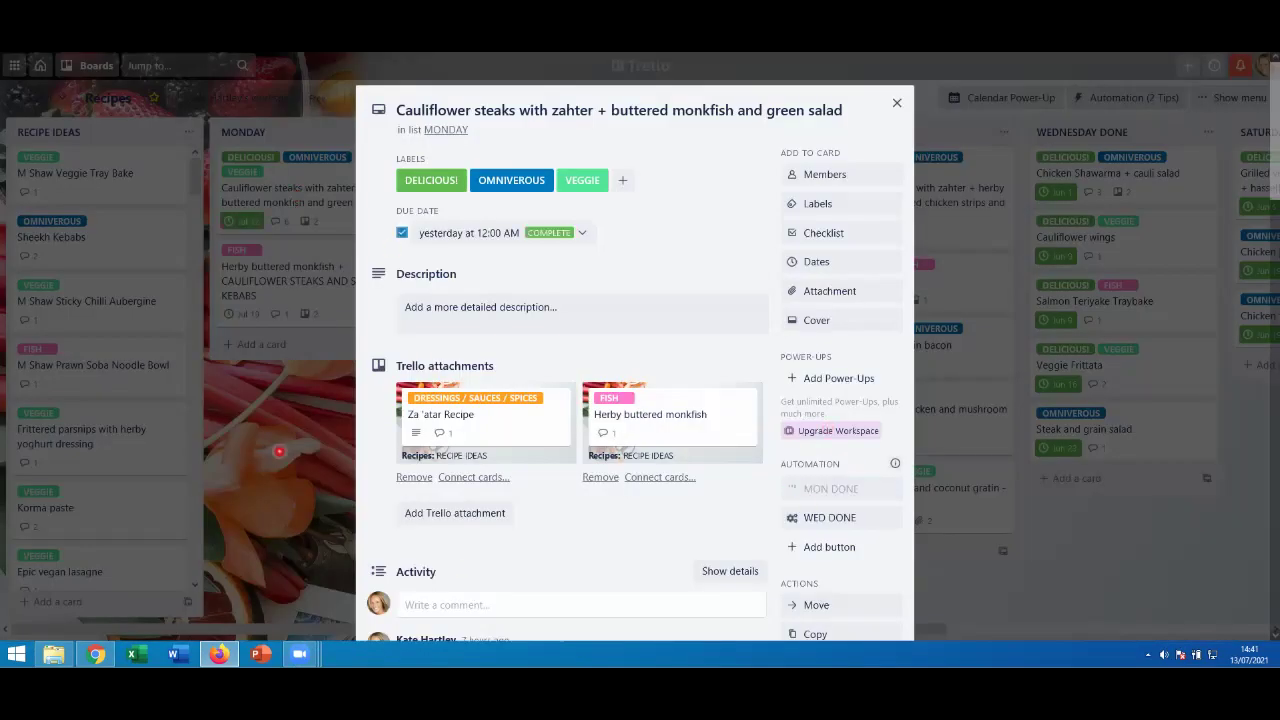
pyautogui.click(282, 470)
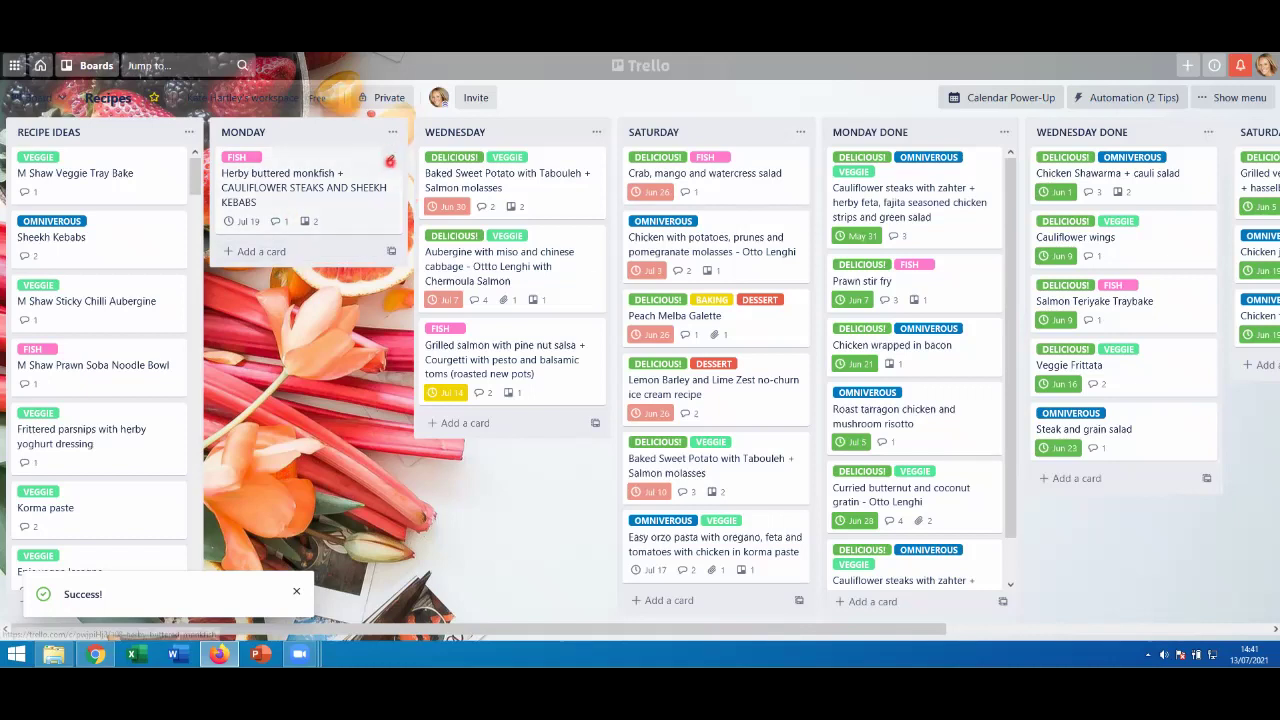
# Archive the MONDAY list's Herby buttered monkfish + CAULIFLOWER STEAKS AND SHEEKH KEBABS card.
pyautogui.click(391, 157)
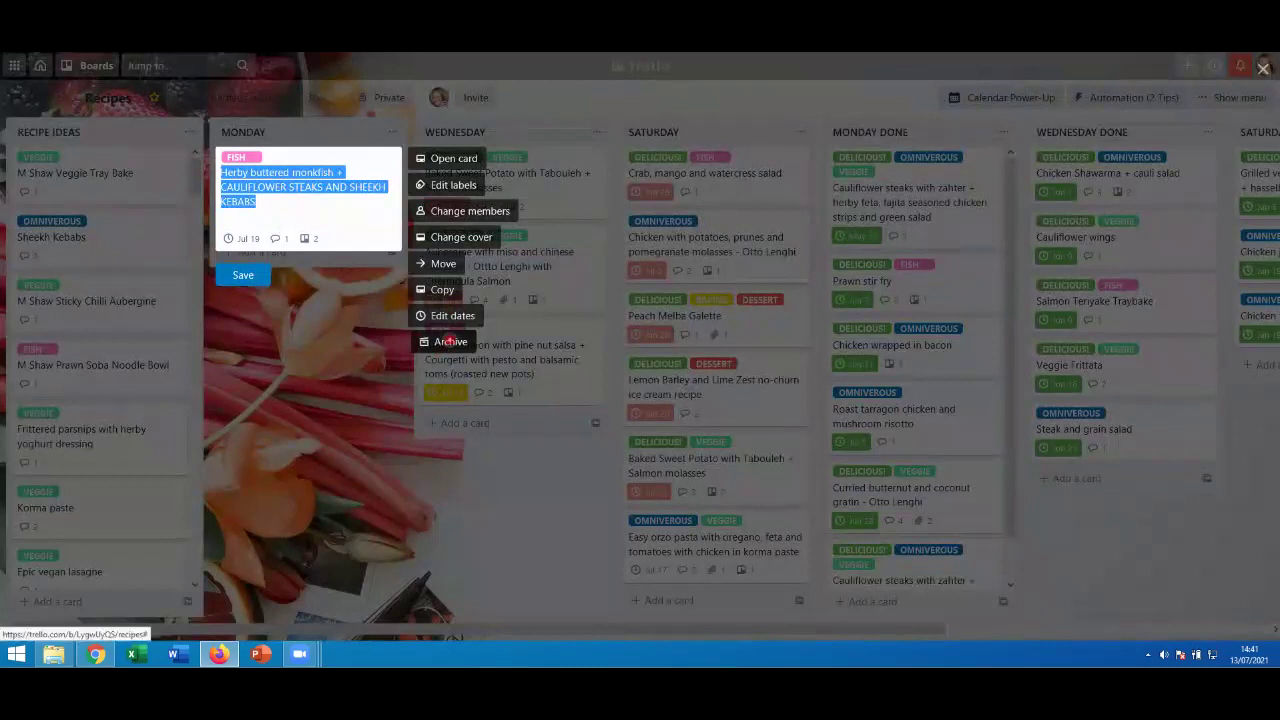
pyautogui.click(325, 340)
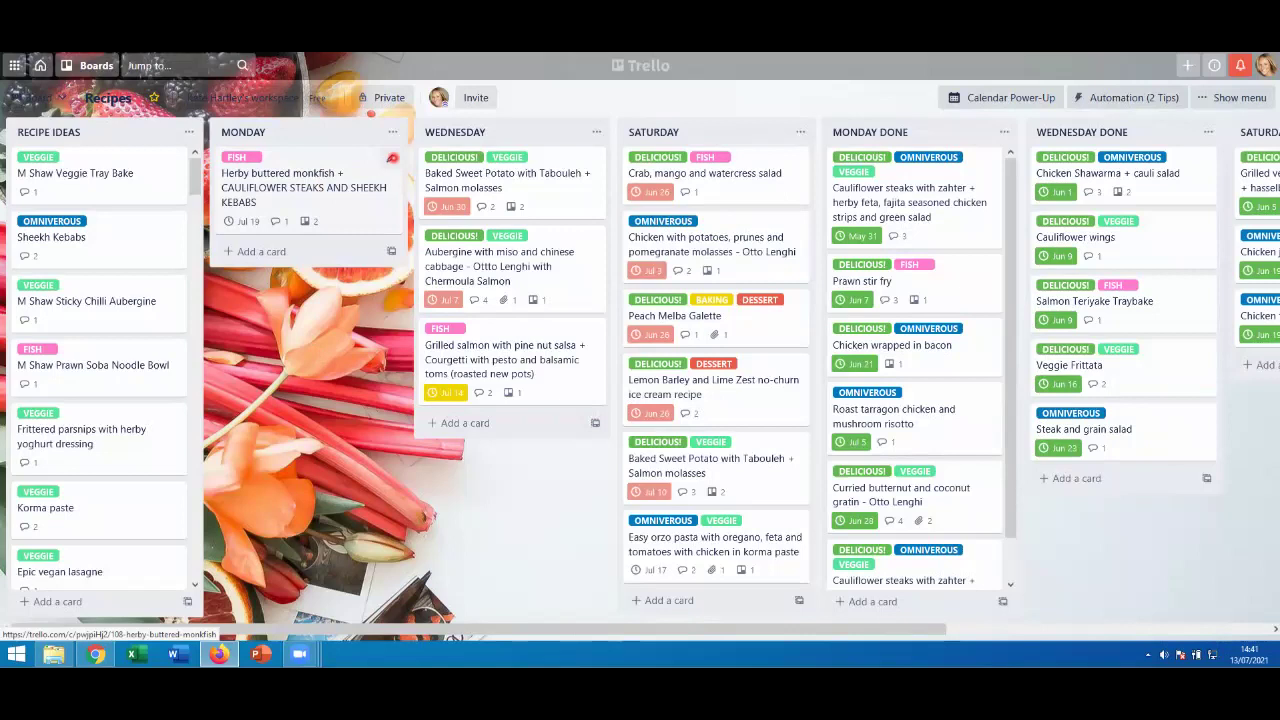
pyautogui.click(392, 157)
pyautogui.click(446, 341)
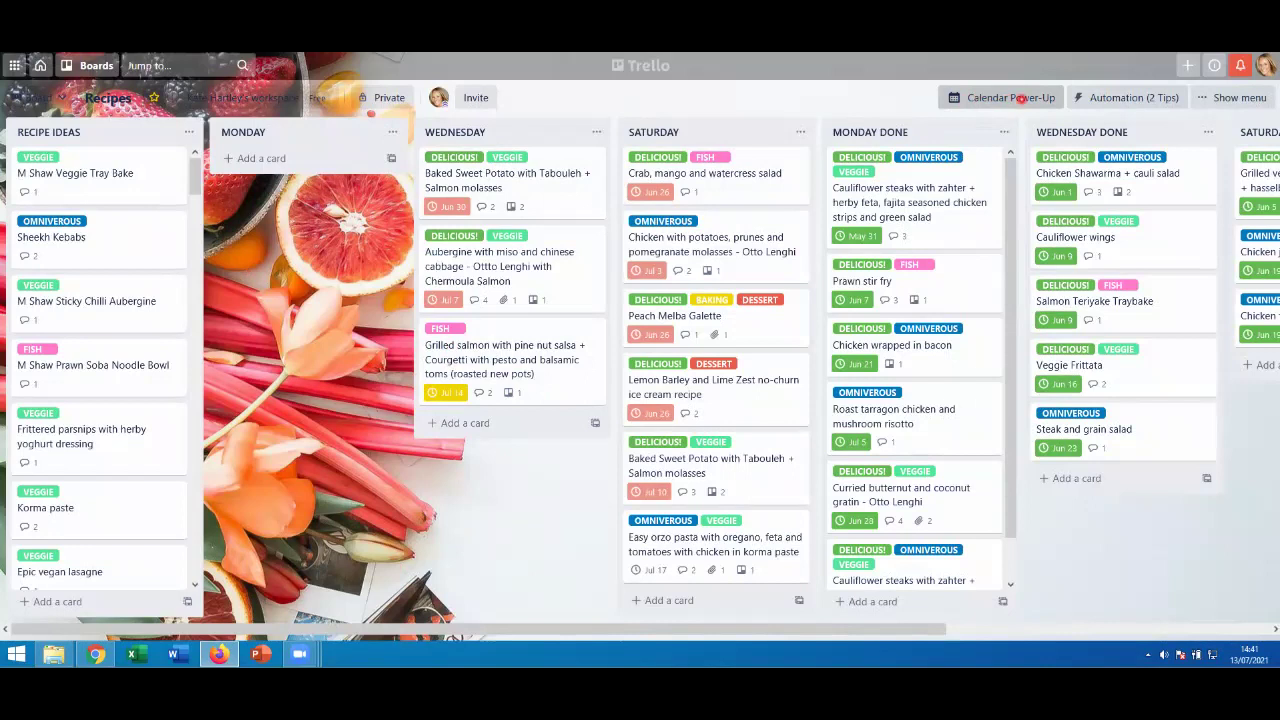
# Reschedule the Grilled salmon with pine nut salsa card to 21 July in the calendar view and return to the board lists.
pyautogui.click(995, 97)
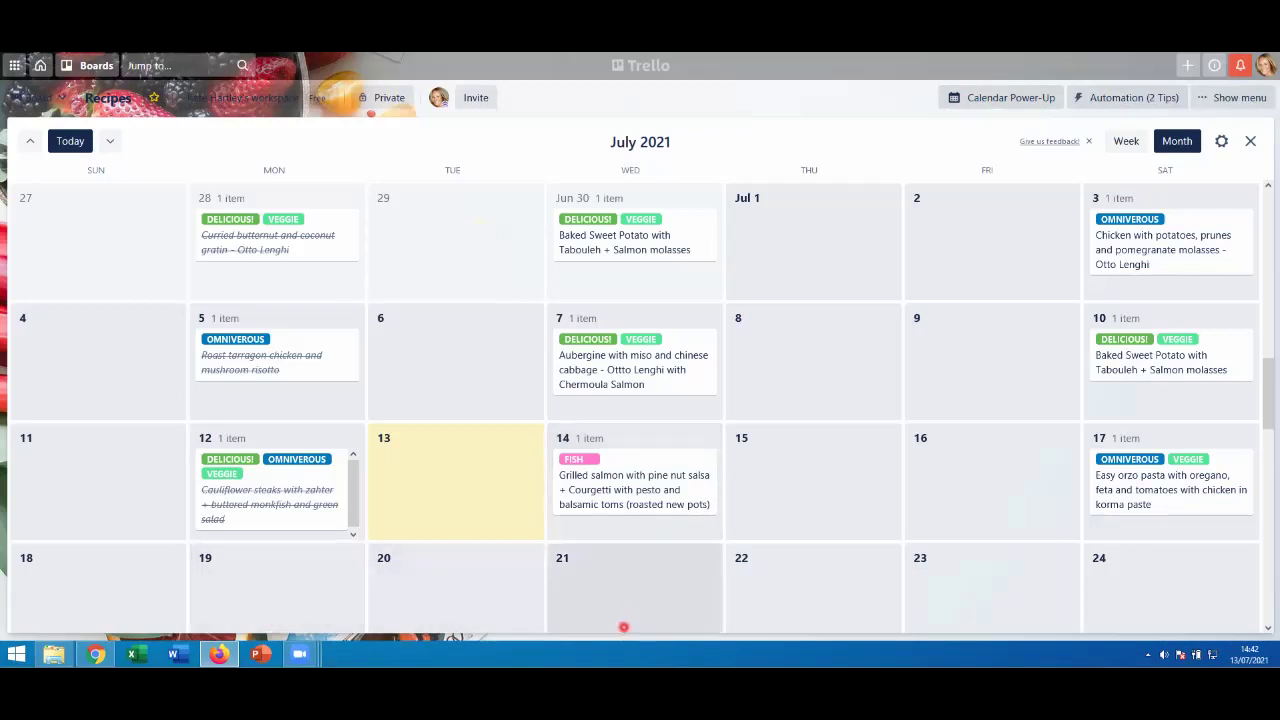
pyautogui.scroll(-2, 646, 566)
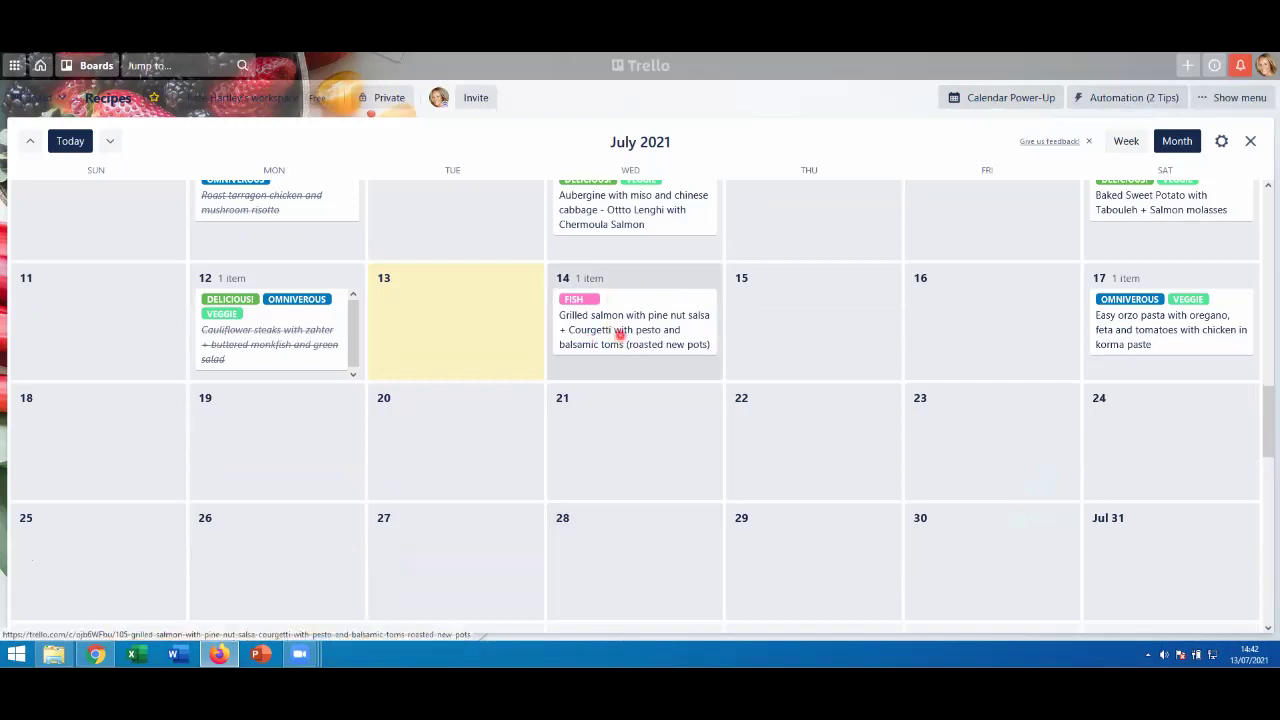
pyautogui.moveTo(619, 318); pyautogui.dragTo(605, 465)
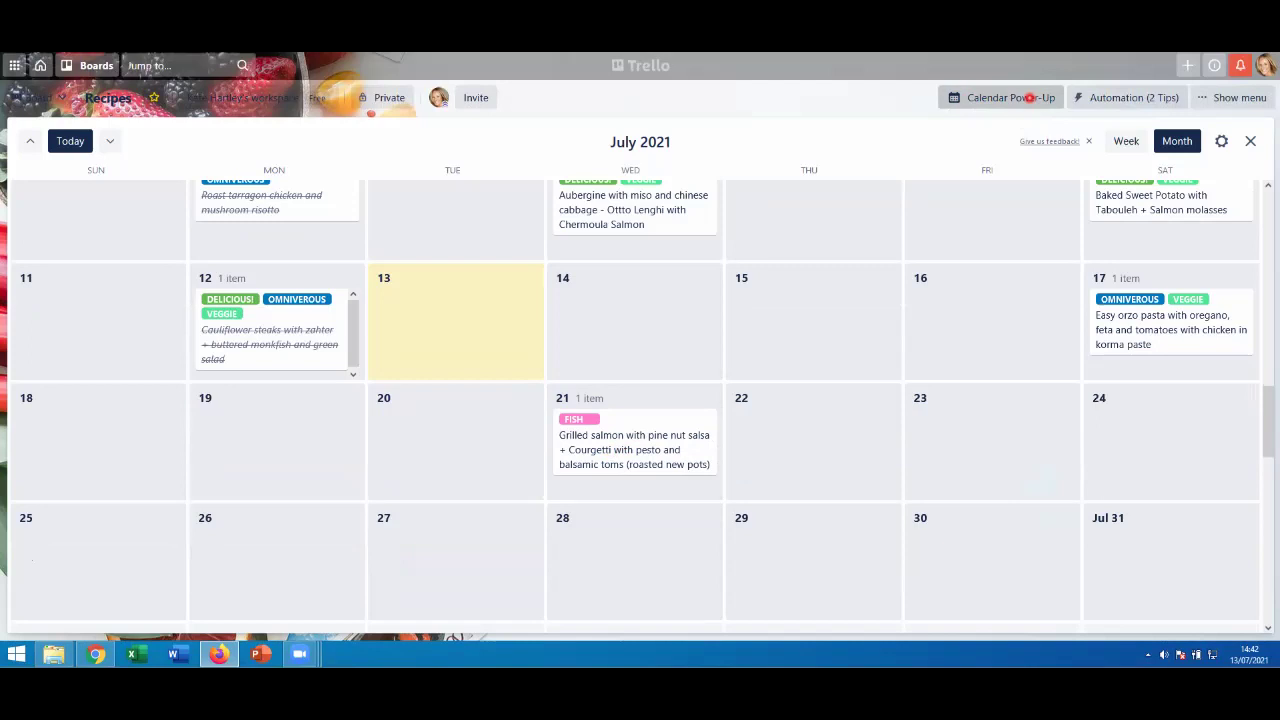
pyautogui.click(1029, 97)
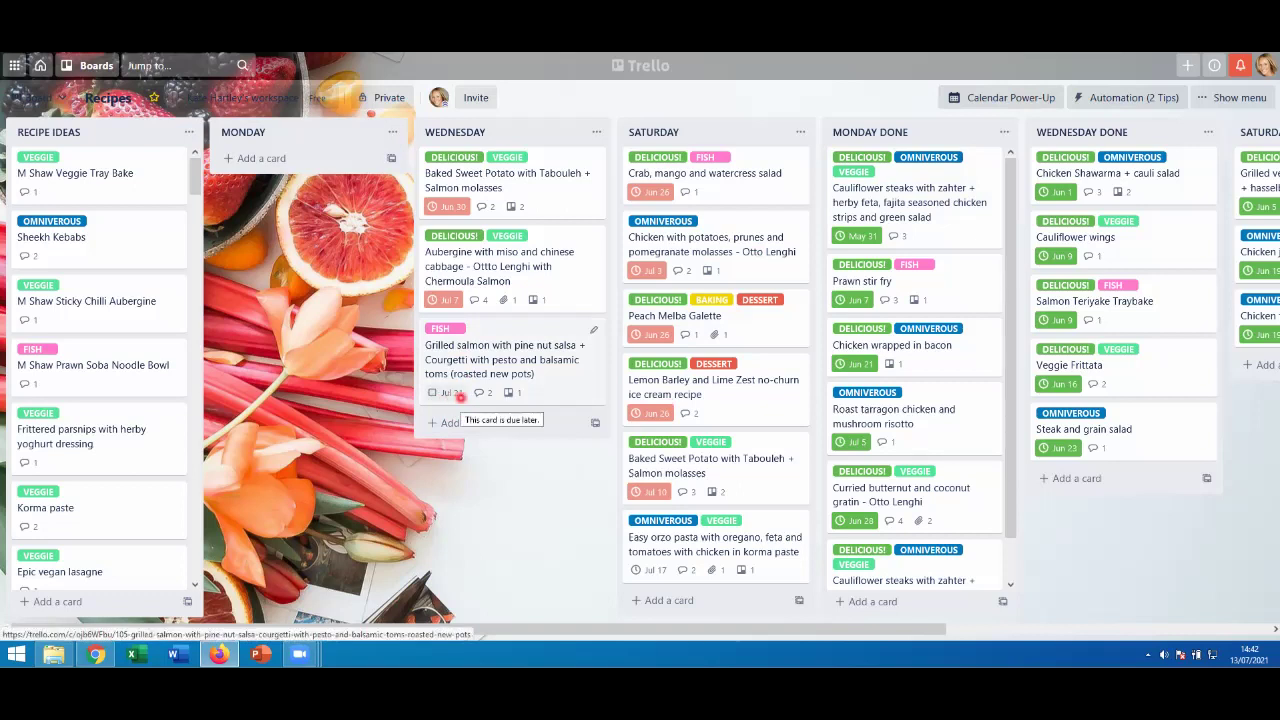
# Set the due date of the WEDNESDAY list's Grilled salmon with pine nut salsa card to 14 July 2021 and close the card.
pyautogui.click(516, 362)
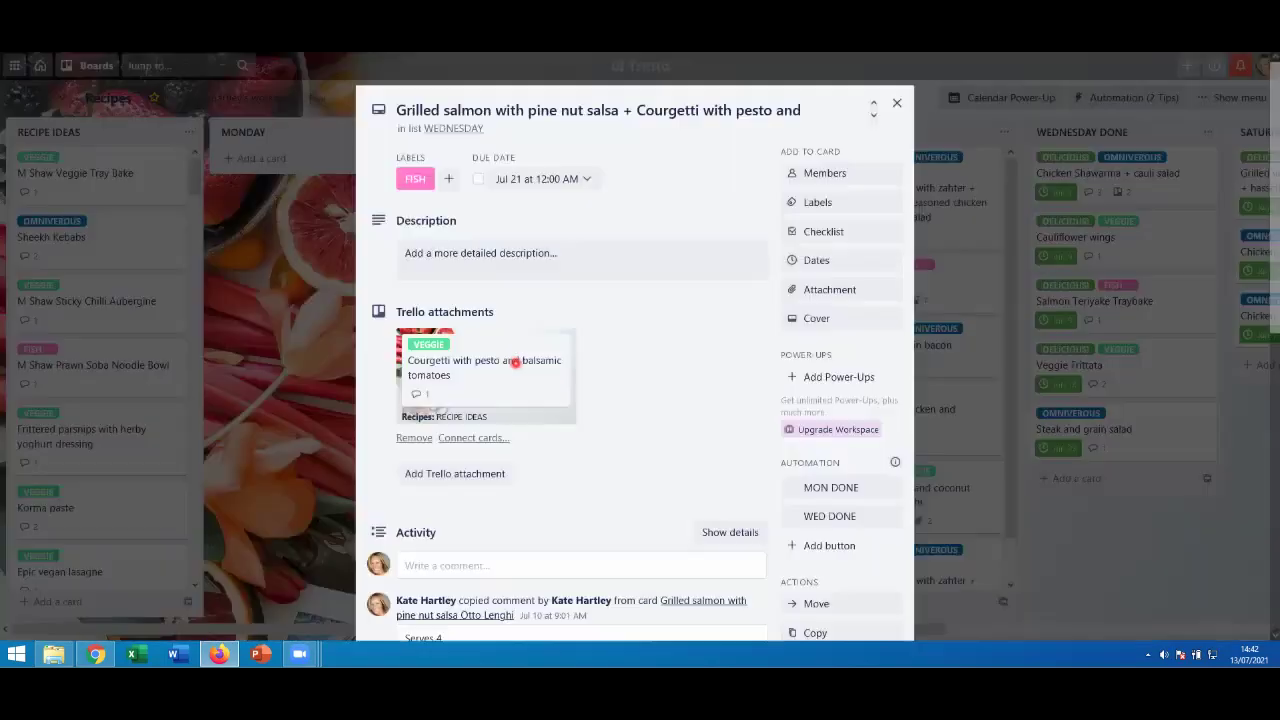
pyautogui.click(811, 279)
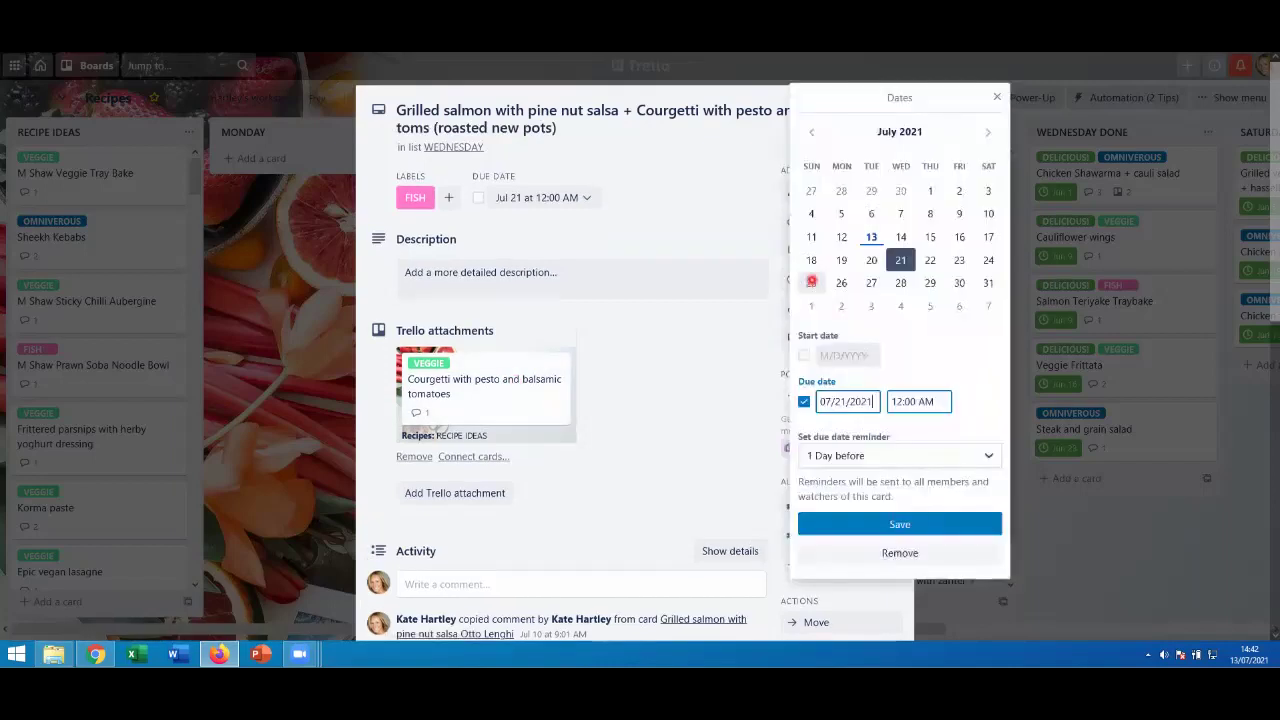
pyautogui.click(901, 237)
pyautogui.click(885, 523)
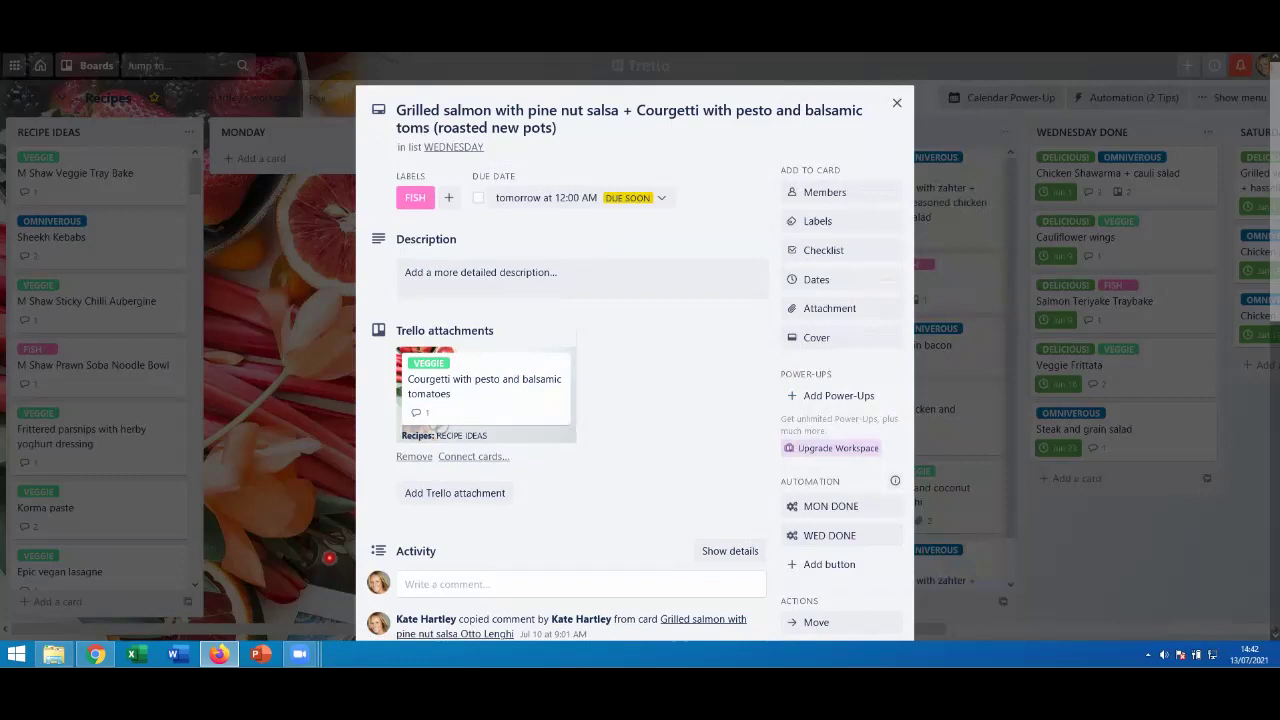
pyautogui.click(330, 407)
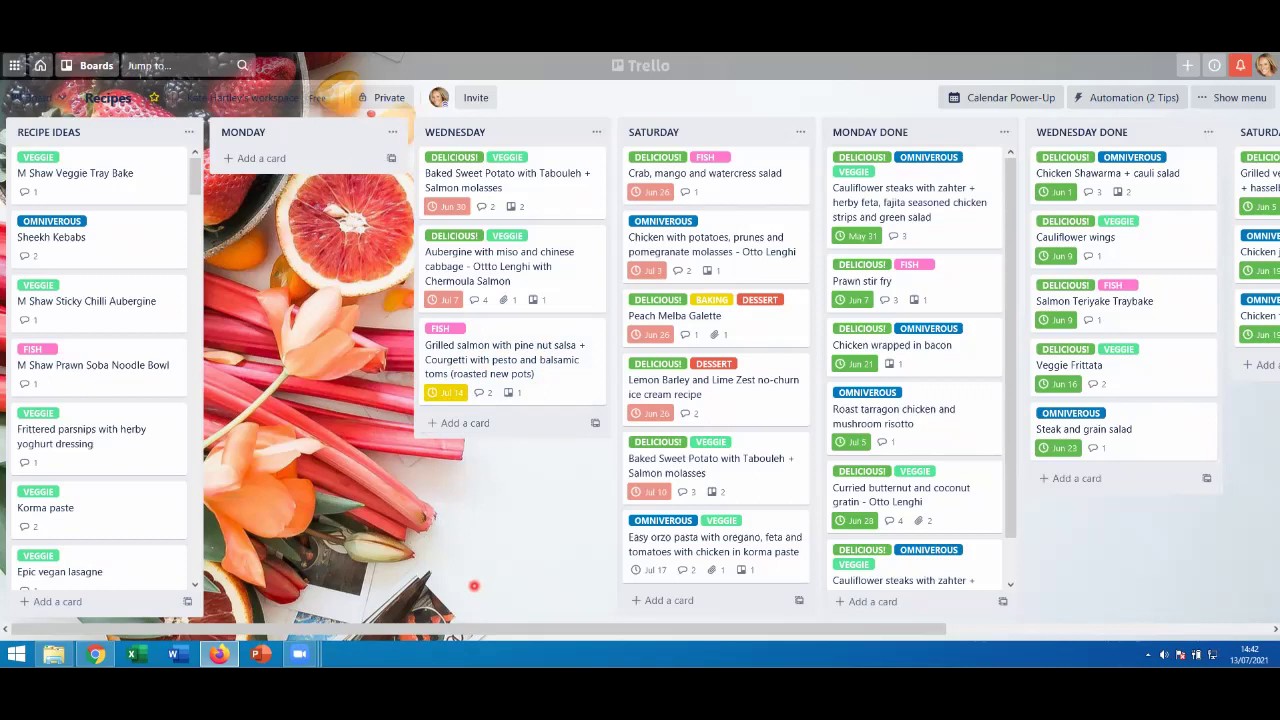
# Search the board's available Power-Ups for CALENDAR, view the Calendar Power-Up, and close the Power-Ups directory and board menu.
pyautogui.click(1233, 97)
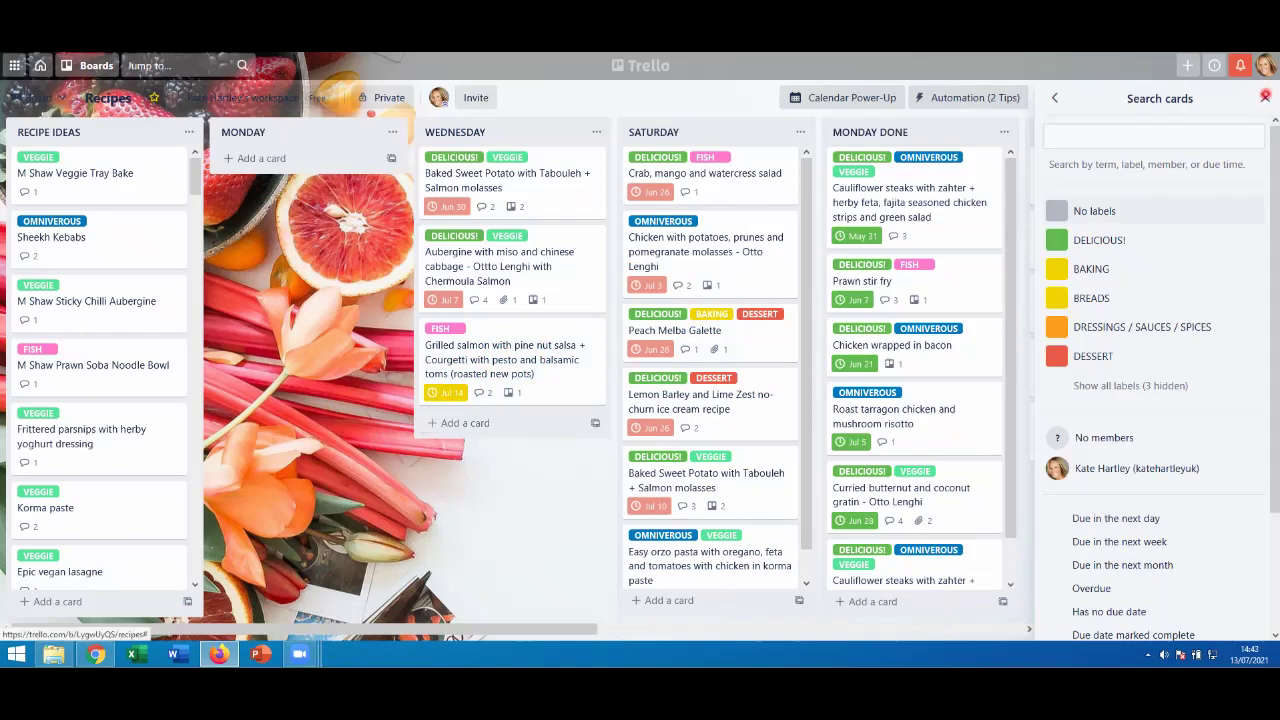
pyautogui.click(1265, 97)
pyautogui.click(1232, 95)
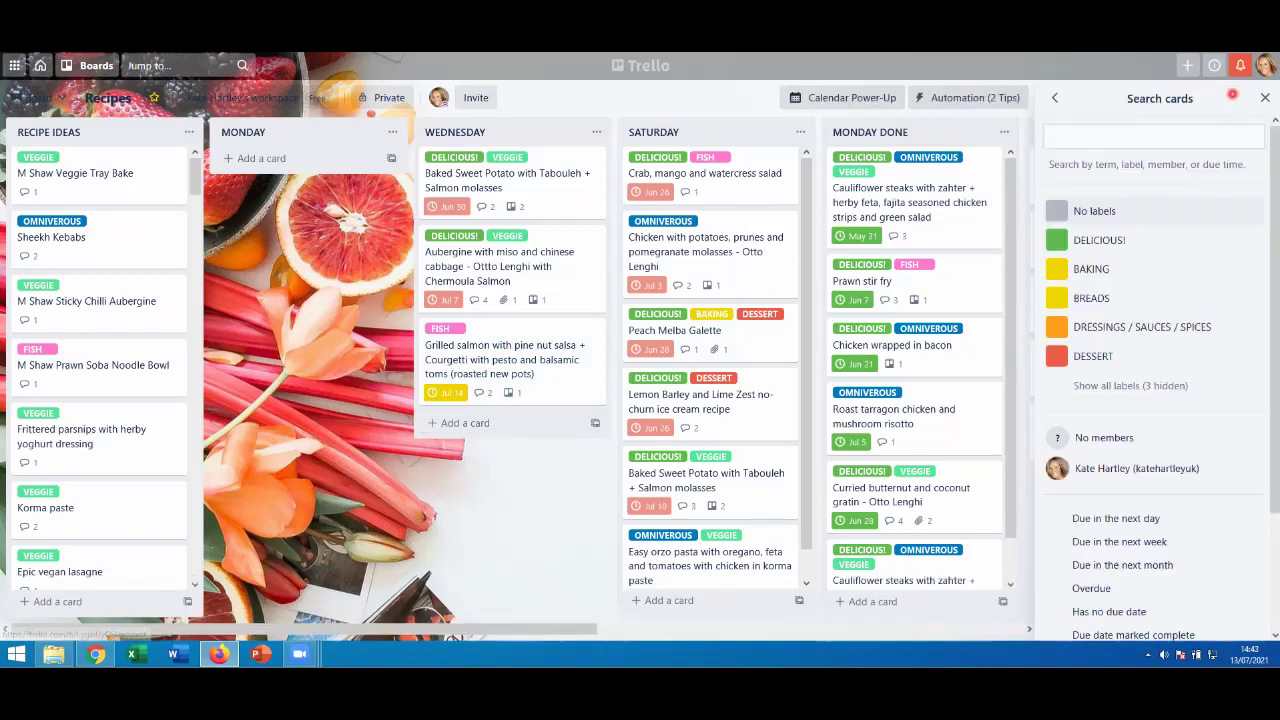
pyautogui.click(1056, 98)
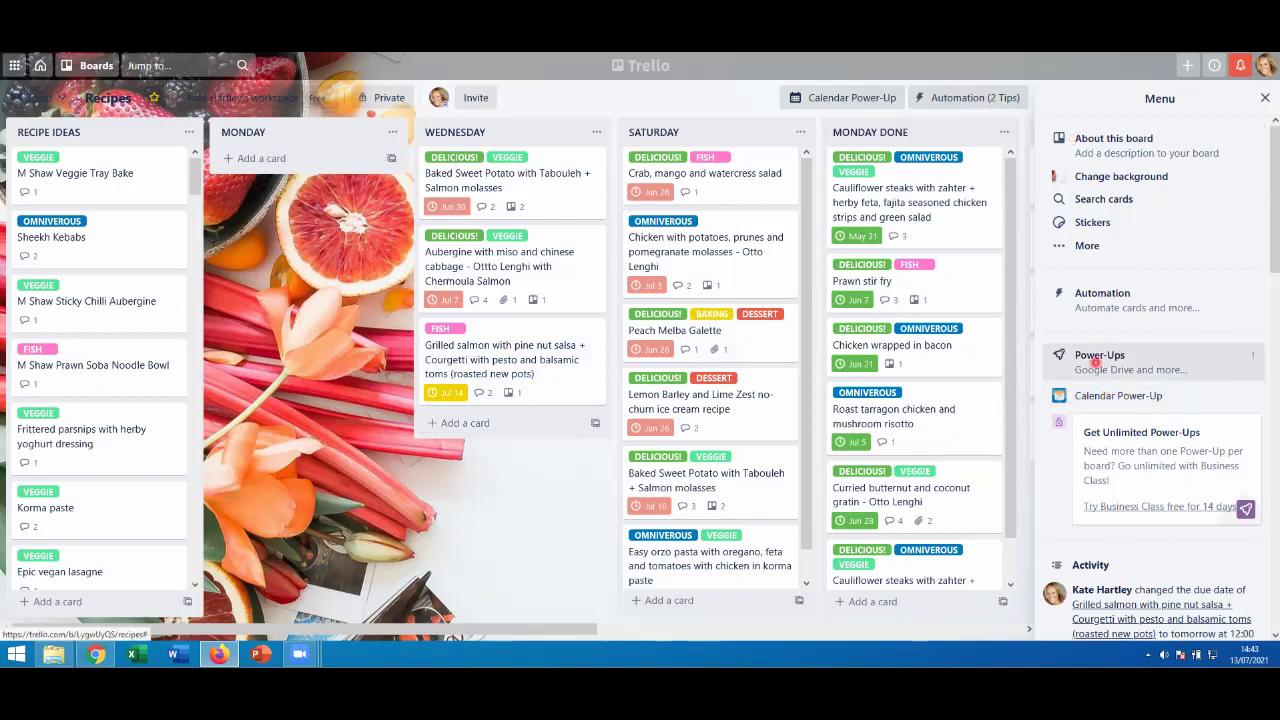
pyautogui.click(1091, 354)
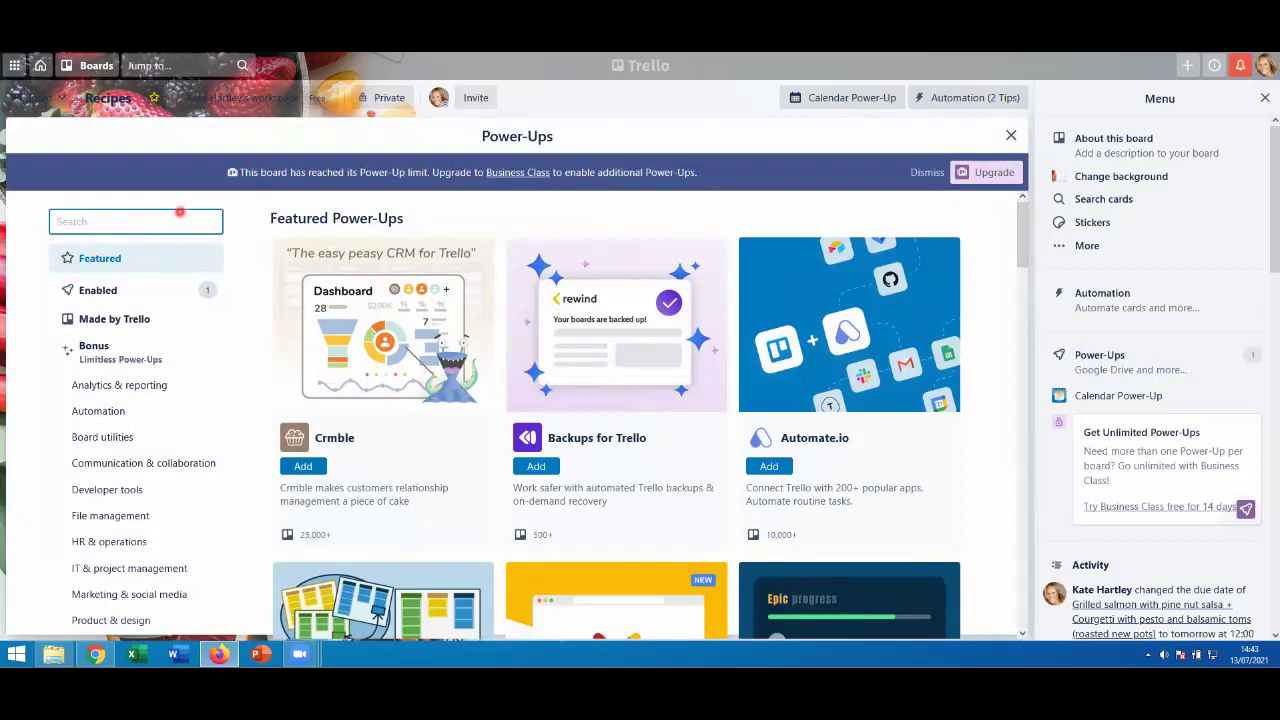
pyautogui.write('L')
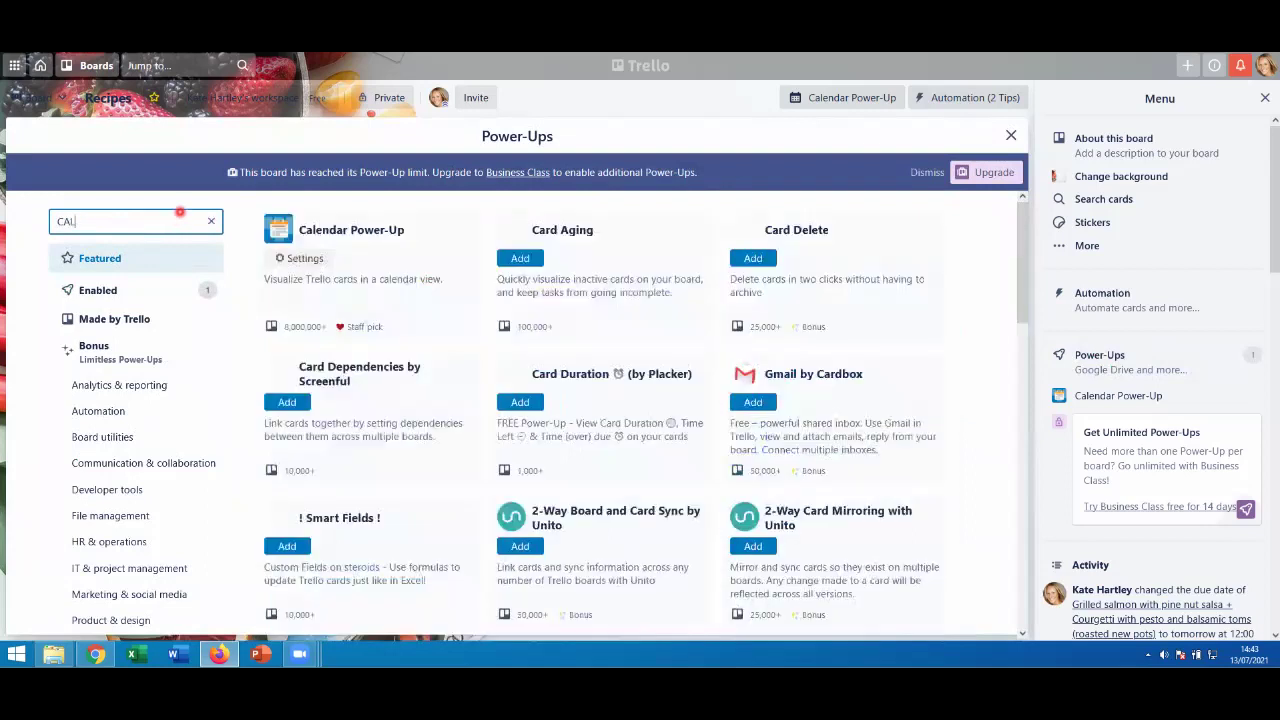
pyautogui.write('ENDAR')
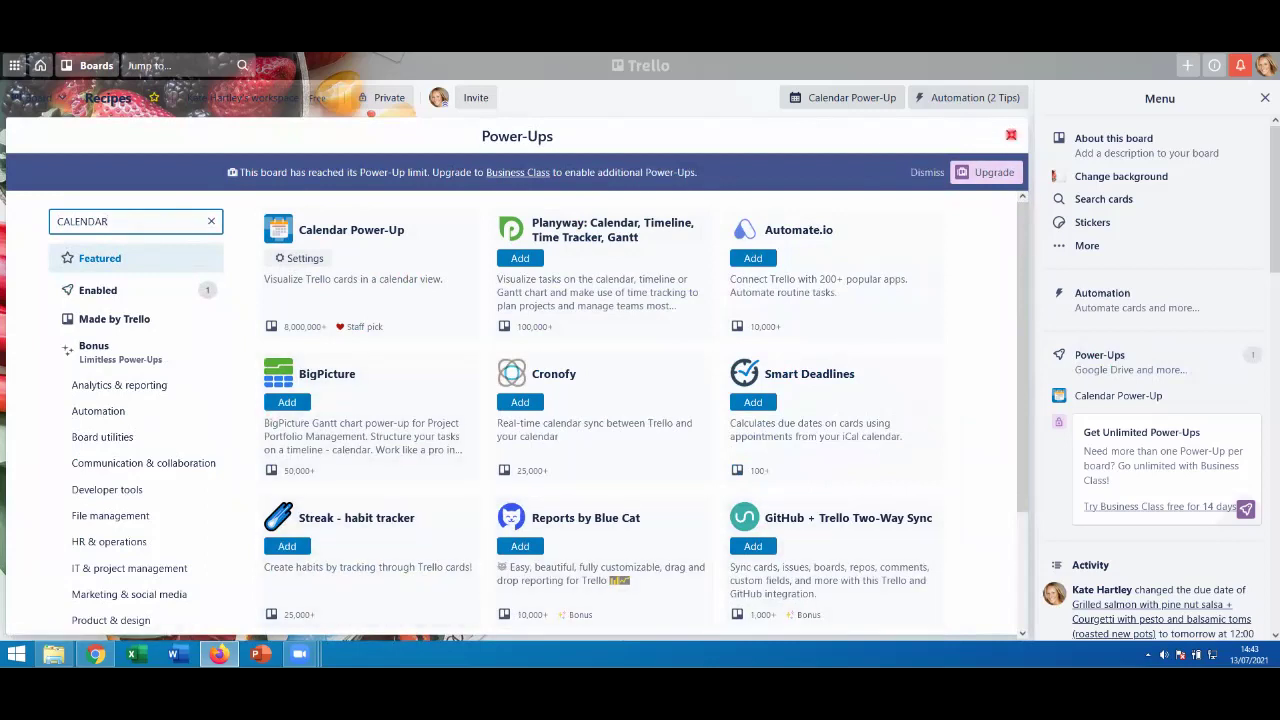
pyautogui.click(1011, 135)
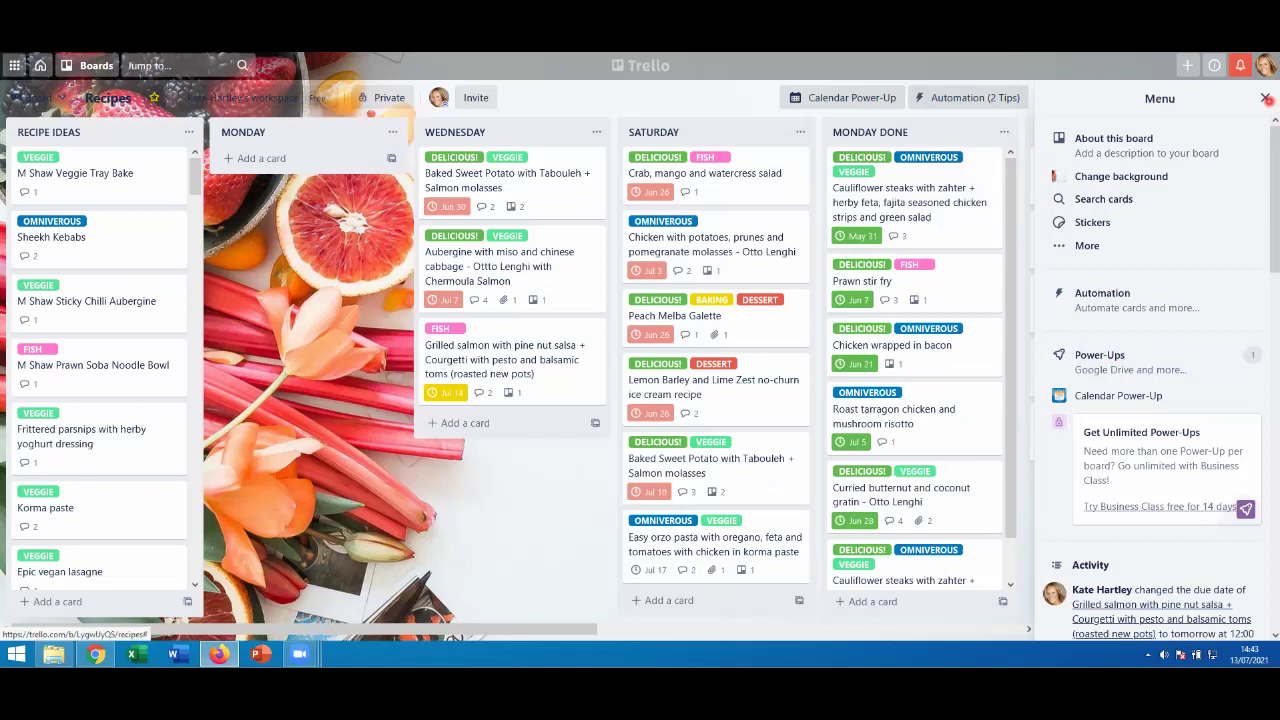
pyautogui.click(1266, 99)
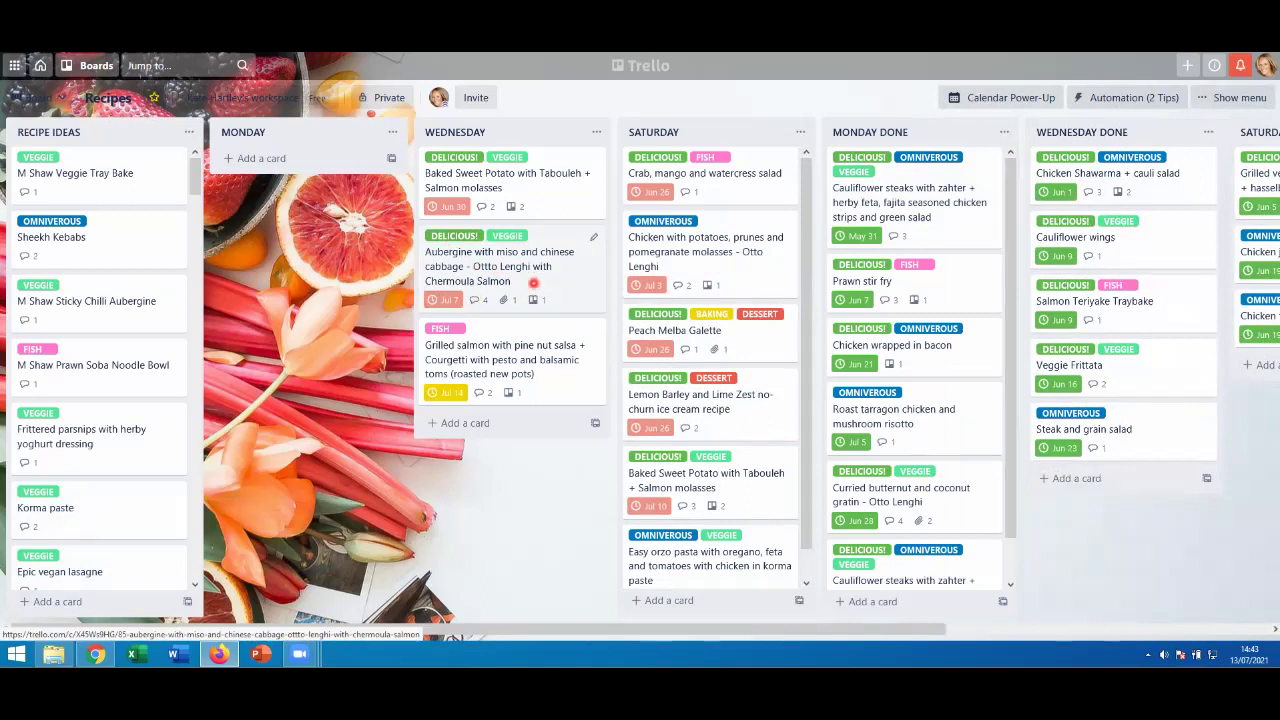
# View the Lemon Barley and Lime Zest no-churn ice cream recipe card in the RECIPE IDEAS list.
pyautogui.scroll(-5, 60, 555)
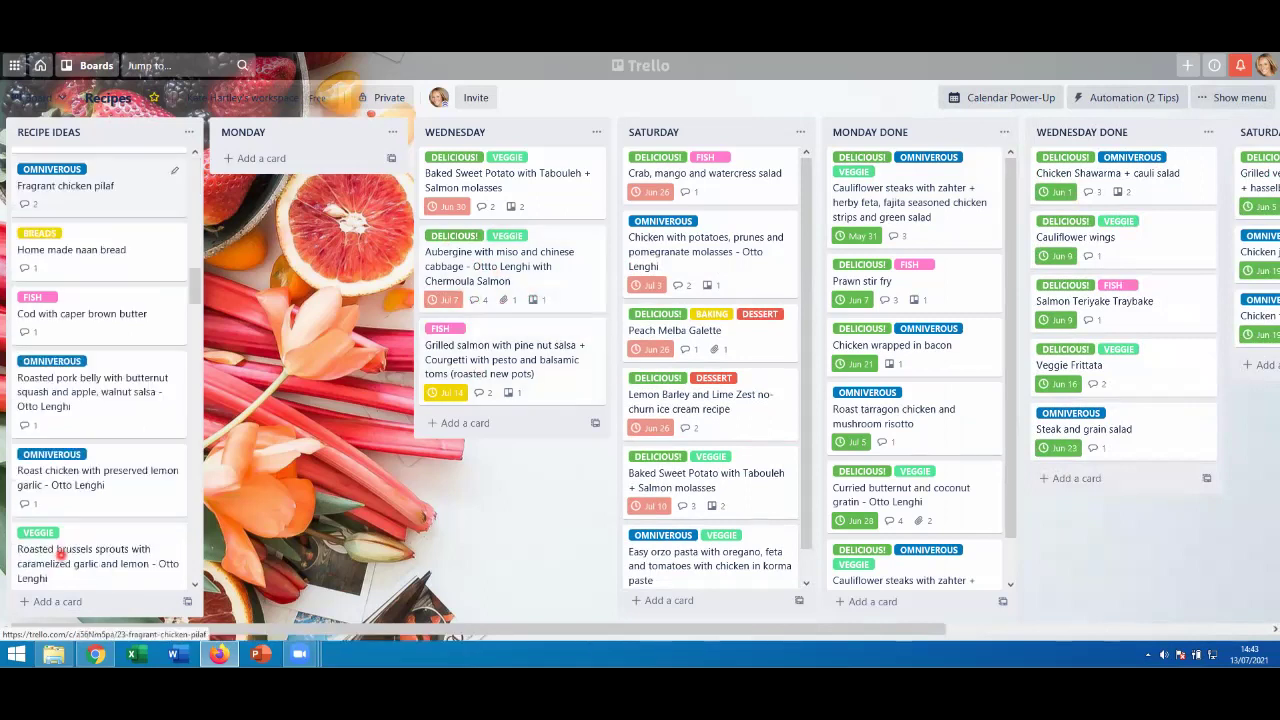
pyautogui.scroll(-5, 60, 555)
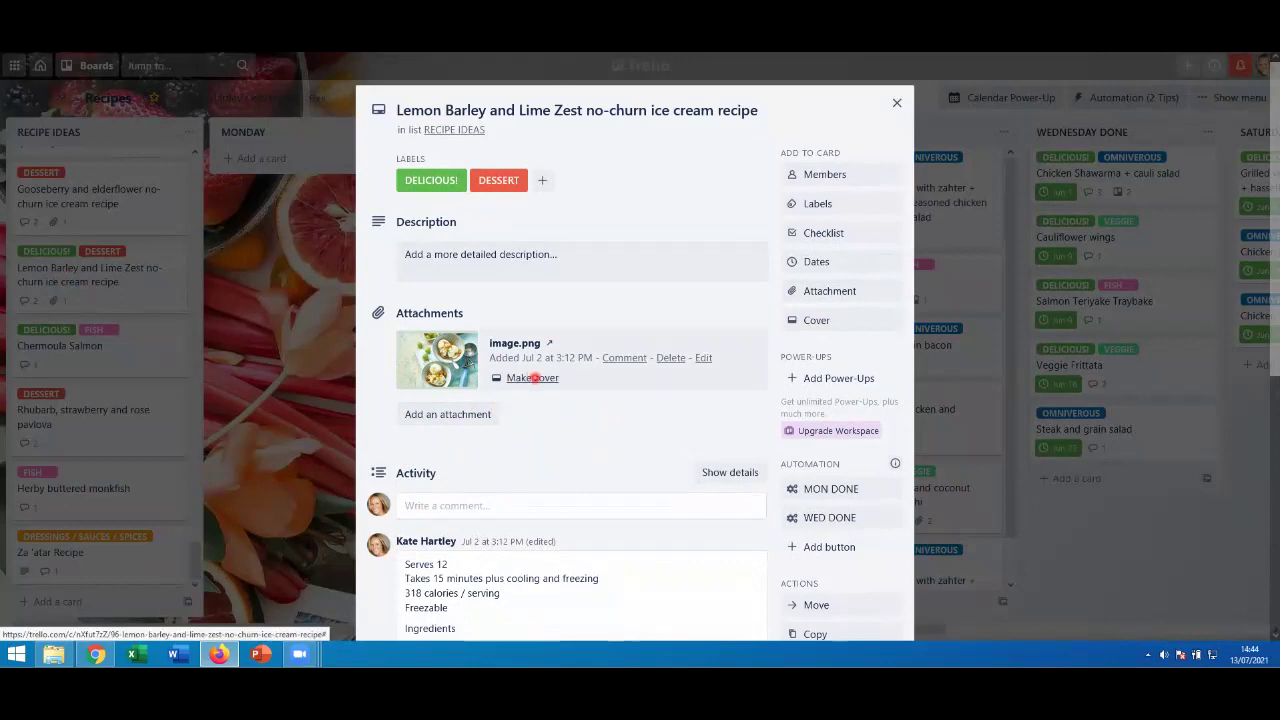
# Make image.png the cover of the Lemon Barley and Lime Zest ice cream card, remove the cover again and close the card.
pyautogui.click(535, 377)
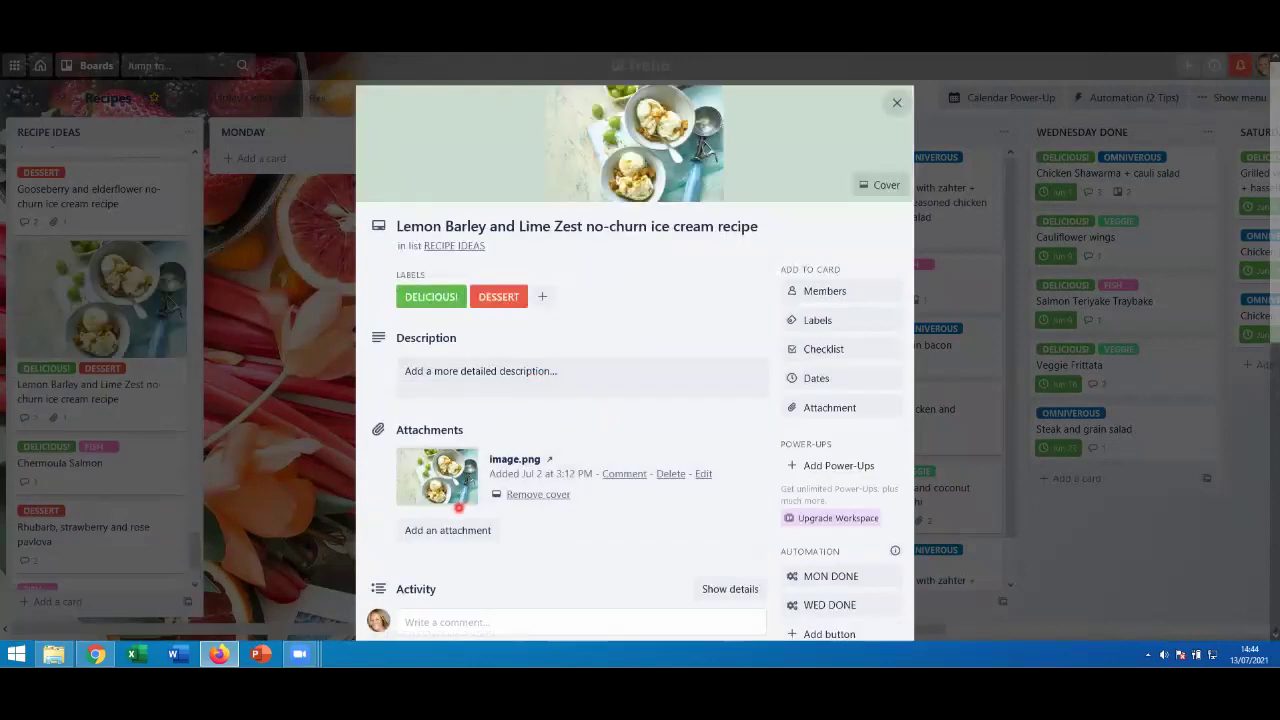
pyautogui.click(334, 493)
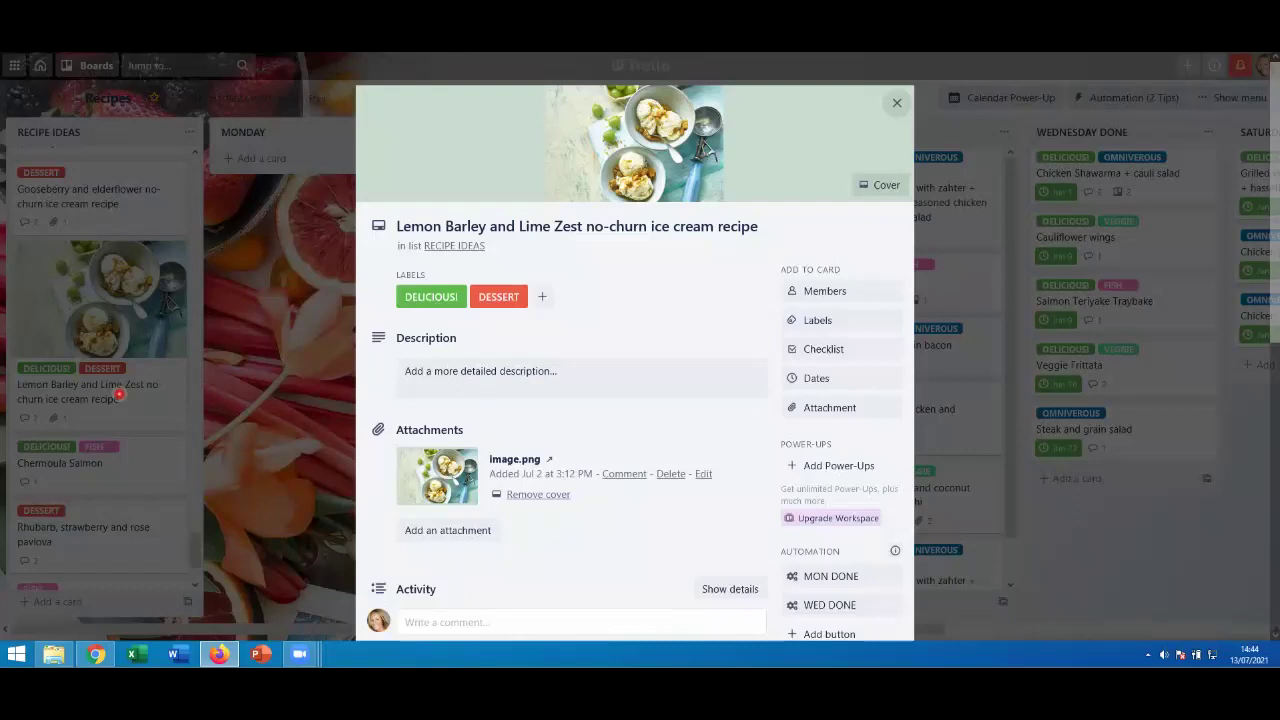
pyautogui.click(88, 391)
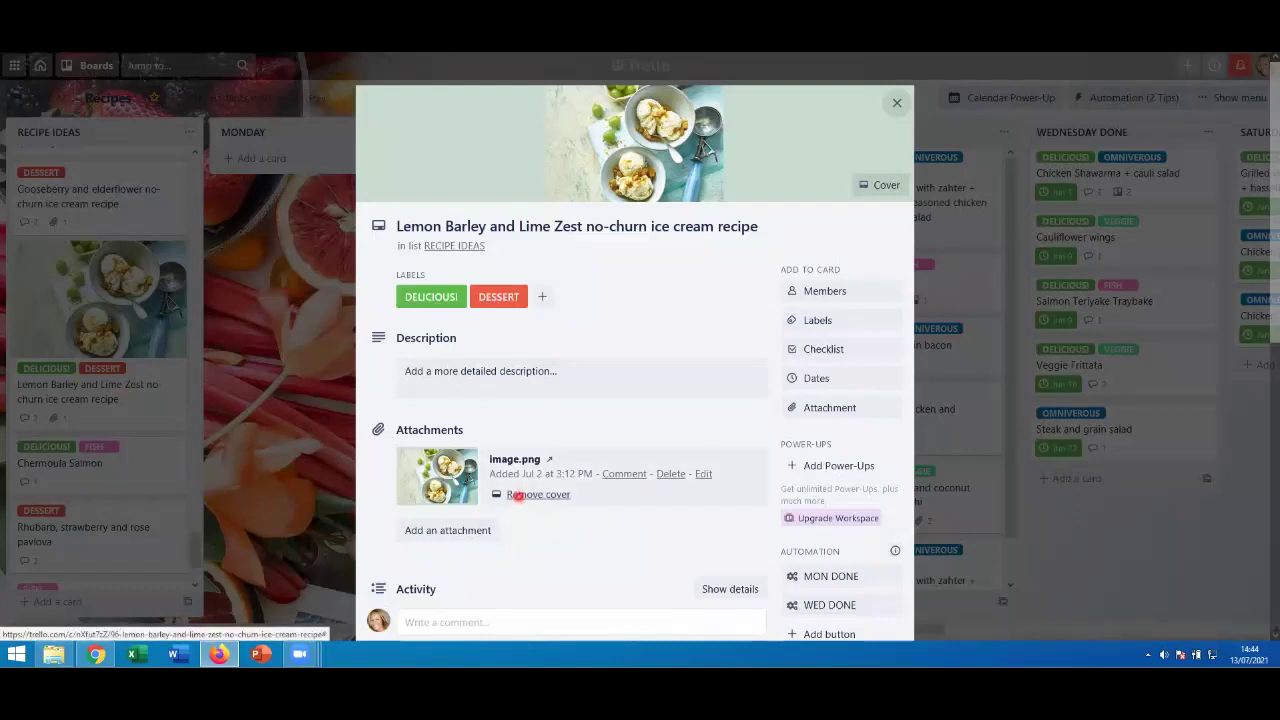
pyautogui.click(518, 495)
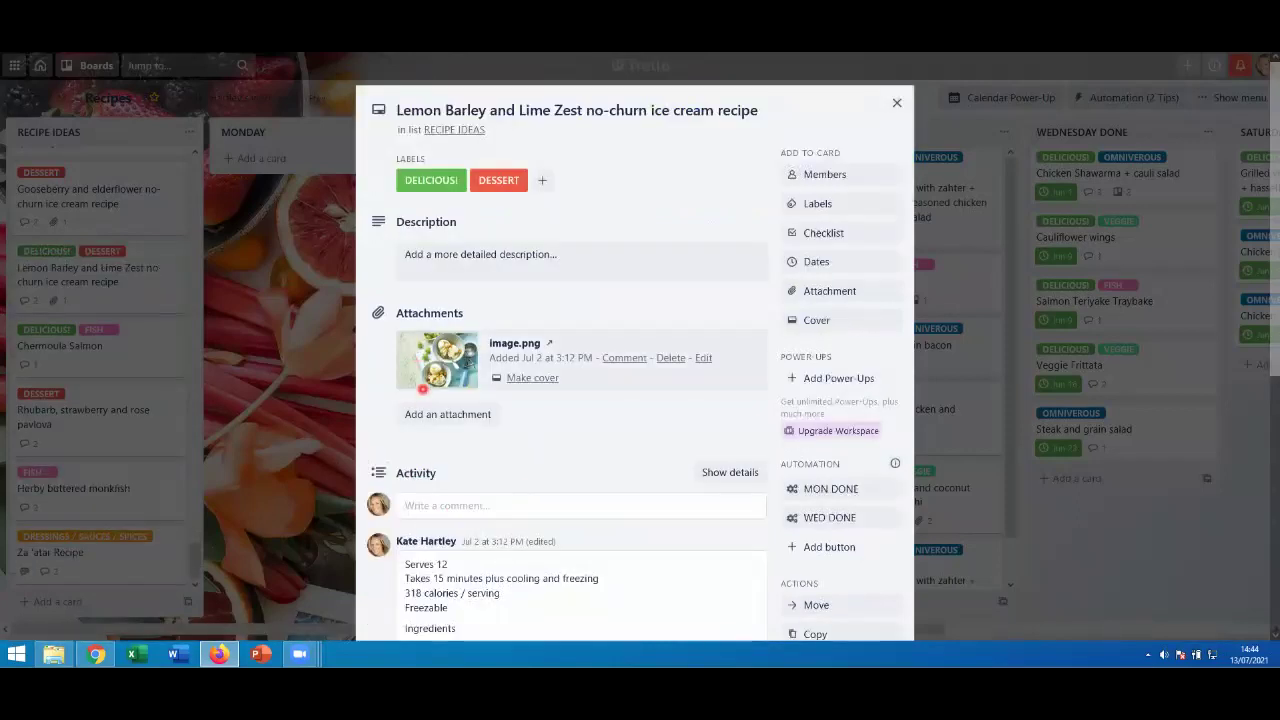
pyautogui.click(323, 592)
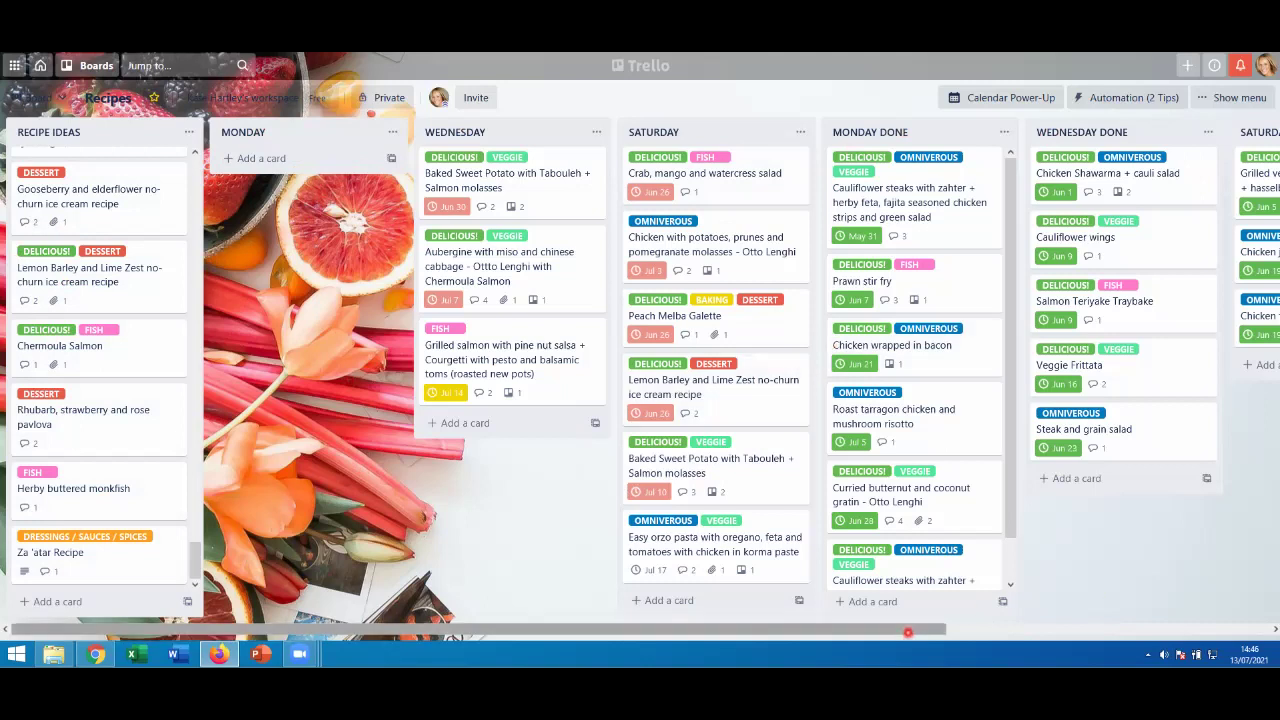
pyautogui.hscroll(3, 1097, 593)
pyautogui.hscroll(4, 1059, 611)
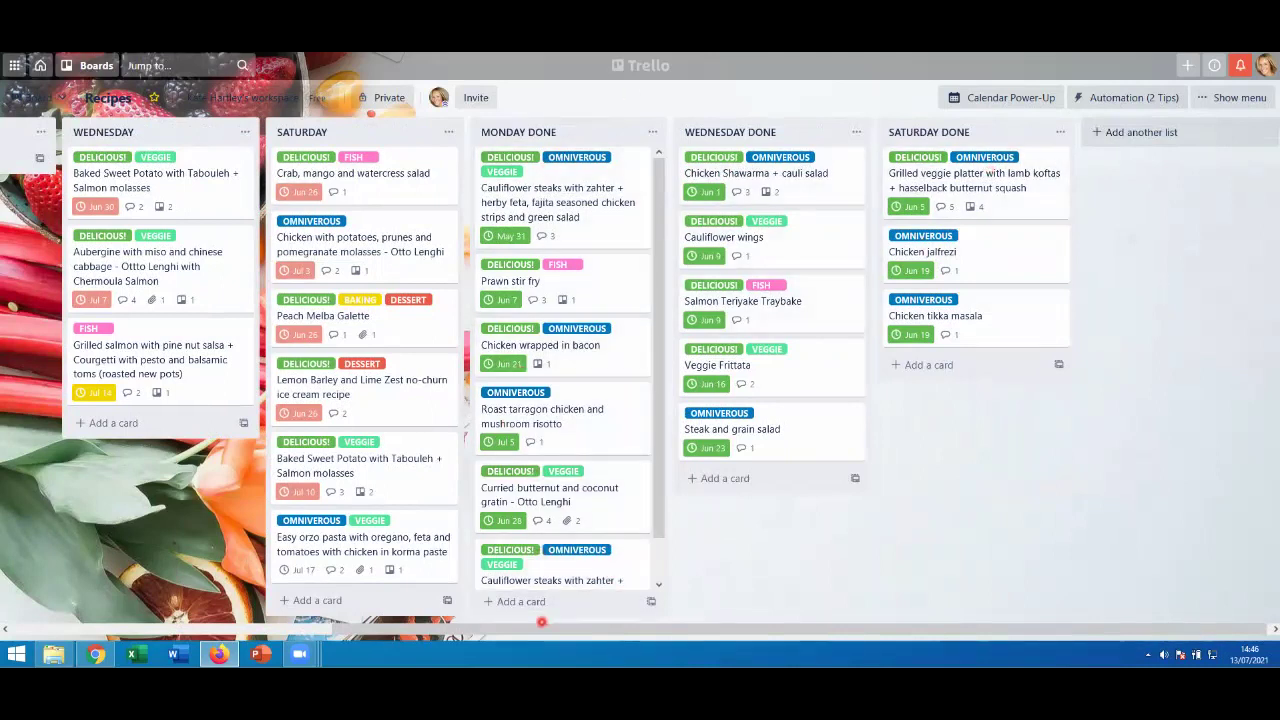
pyautogui.hscroll(-7, 544, 620)
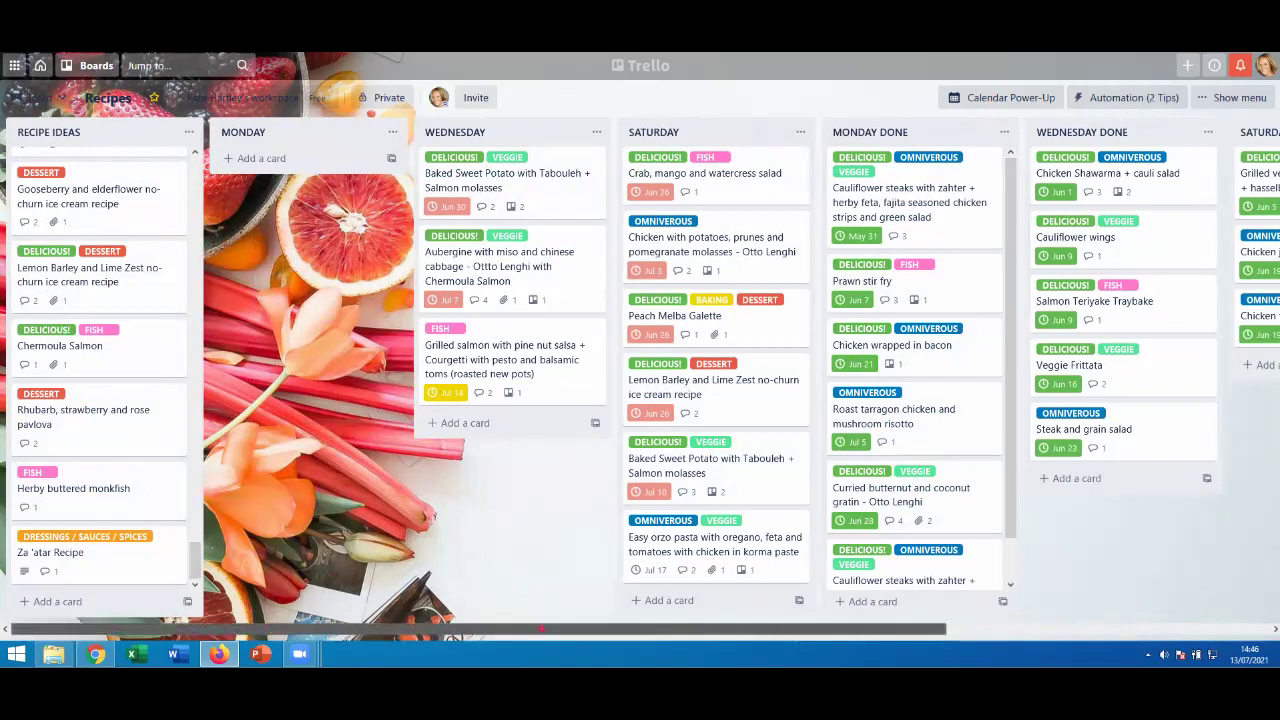
pyautogui.moveTo(541, 628); pyautogui.dragTo(547, 628)
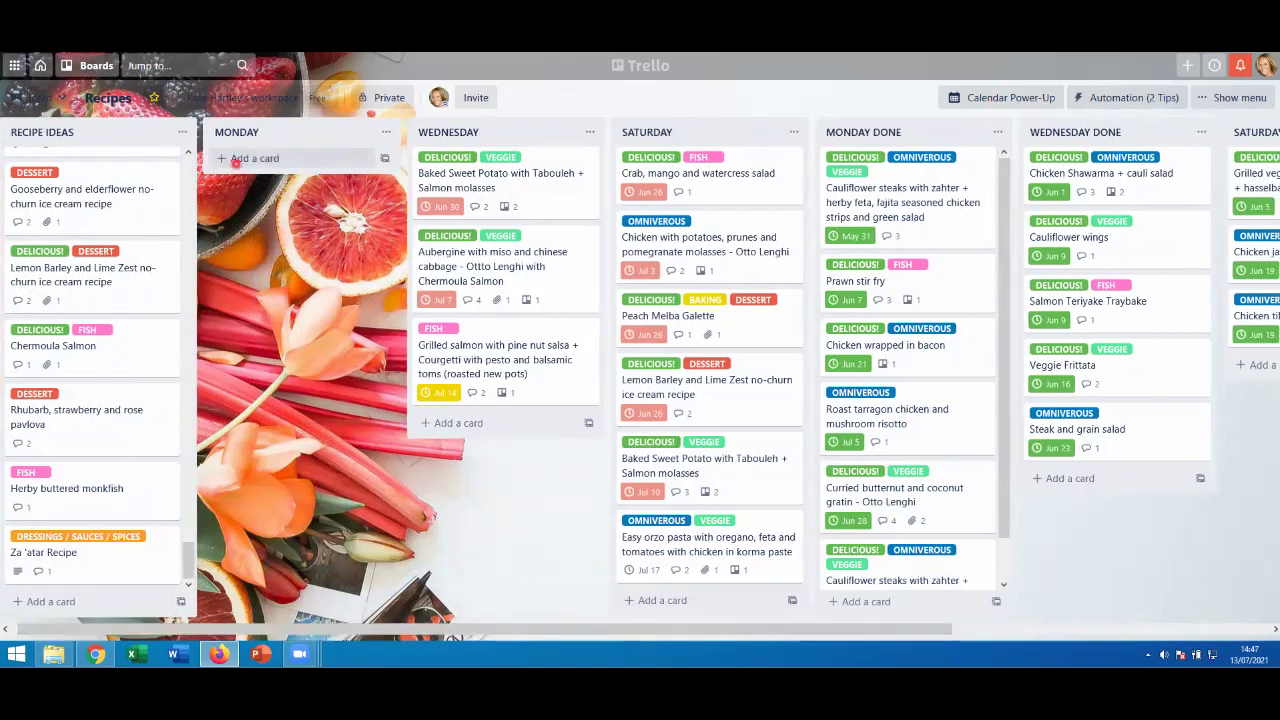
# Add a card titled Recipe checklist to the MONDAY list.
pyautogui.click(245, 158)
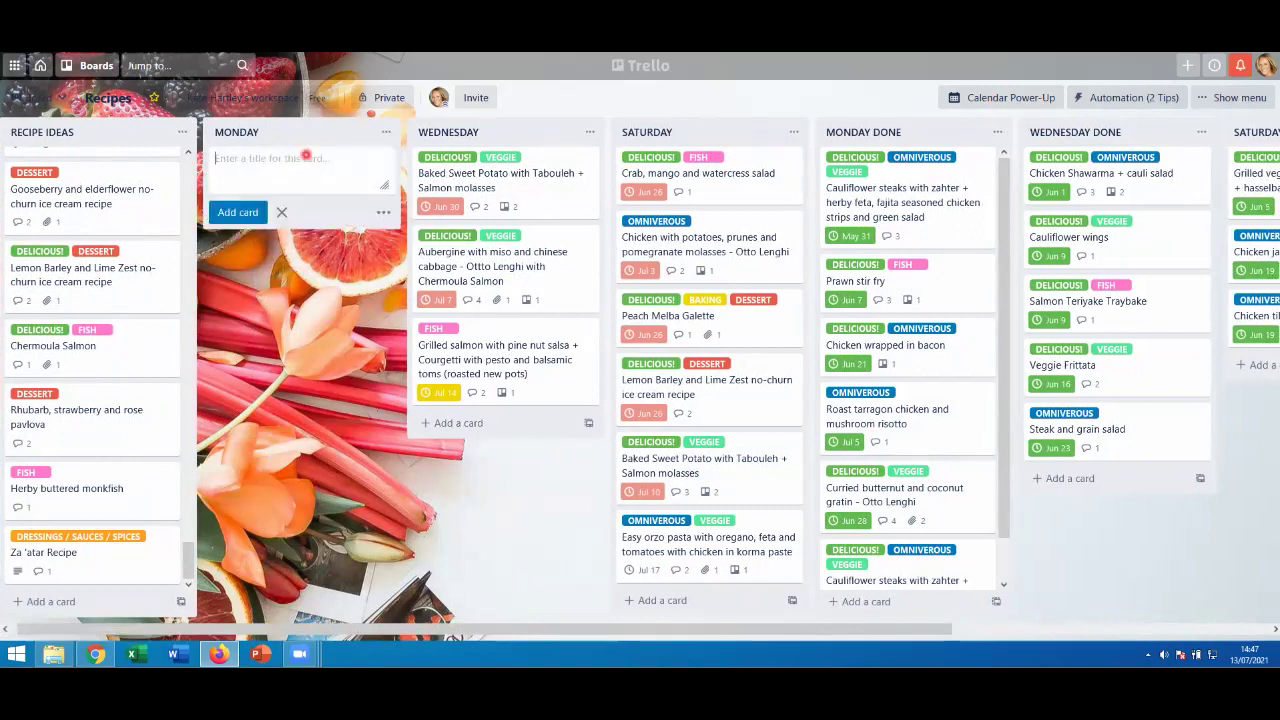
pyautogui.write('Recipe checklist')
pyautogui.press('Return')
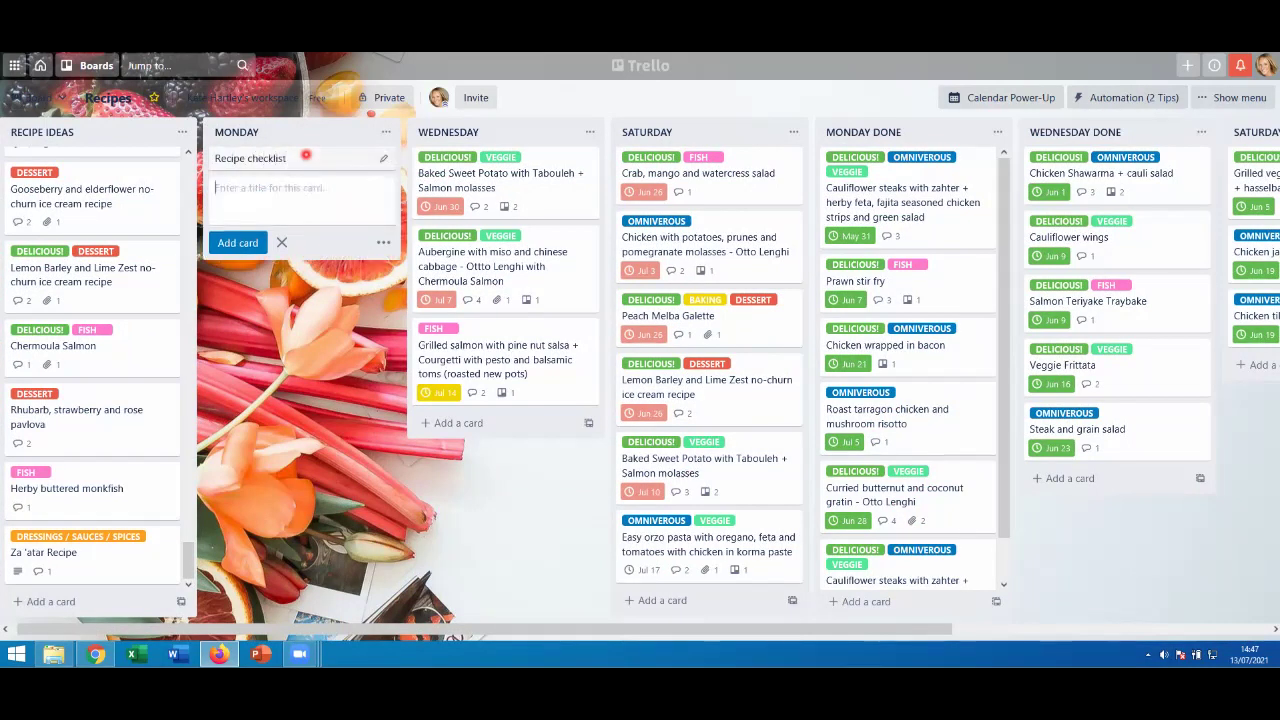
# Open the Recipe checklist card and add a checklist titled Meal Planning Checklist.
pyautogui.click(305, 155)
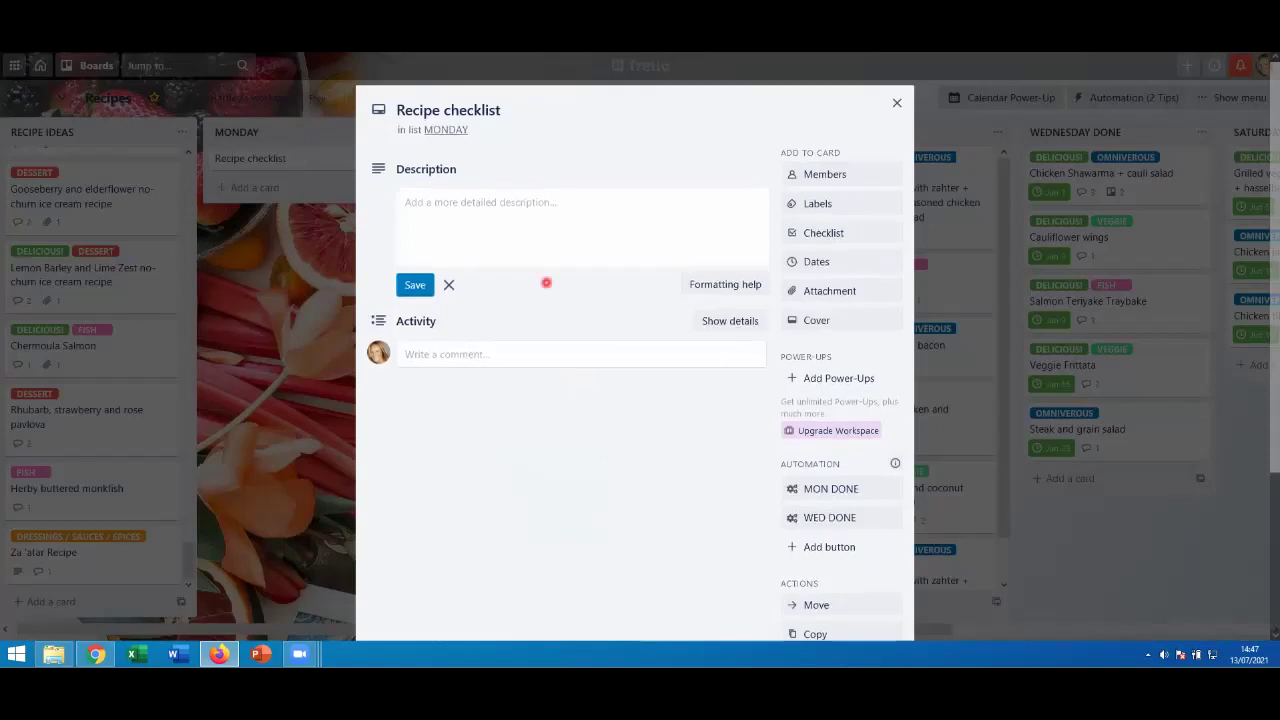
pyautogui.click(823, 232)
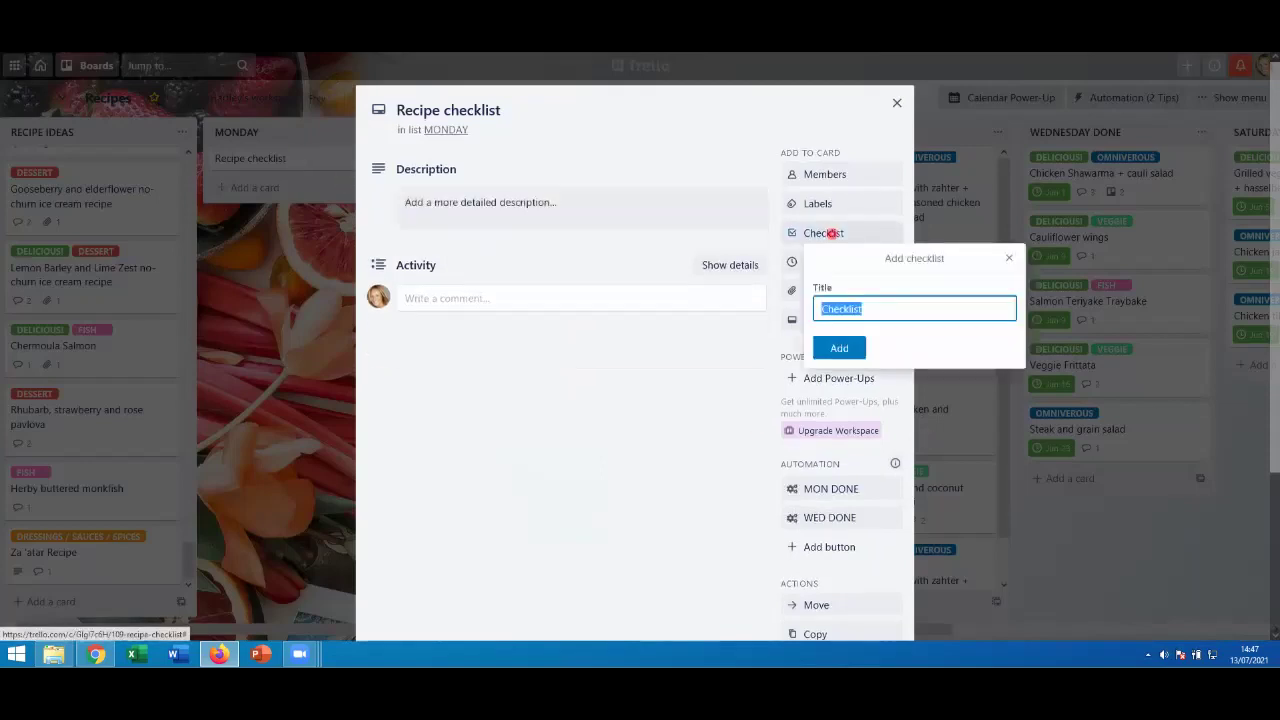
pyautogui.write('Meal')
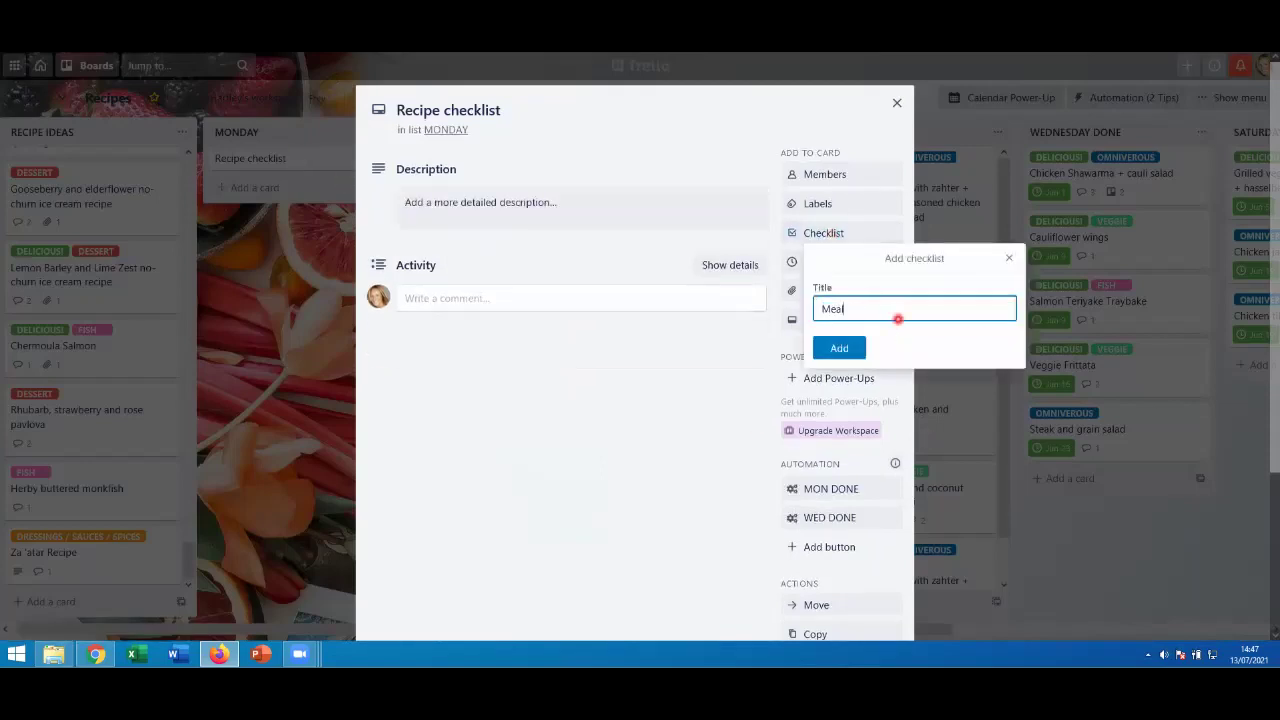
pyautogui.write(' Planning Checklist')
pyautogui.press('Return')
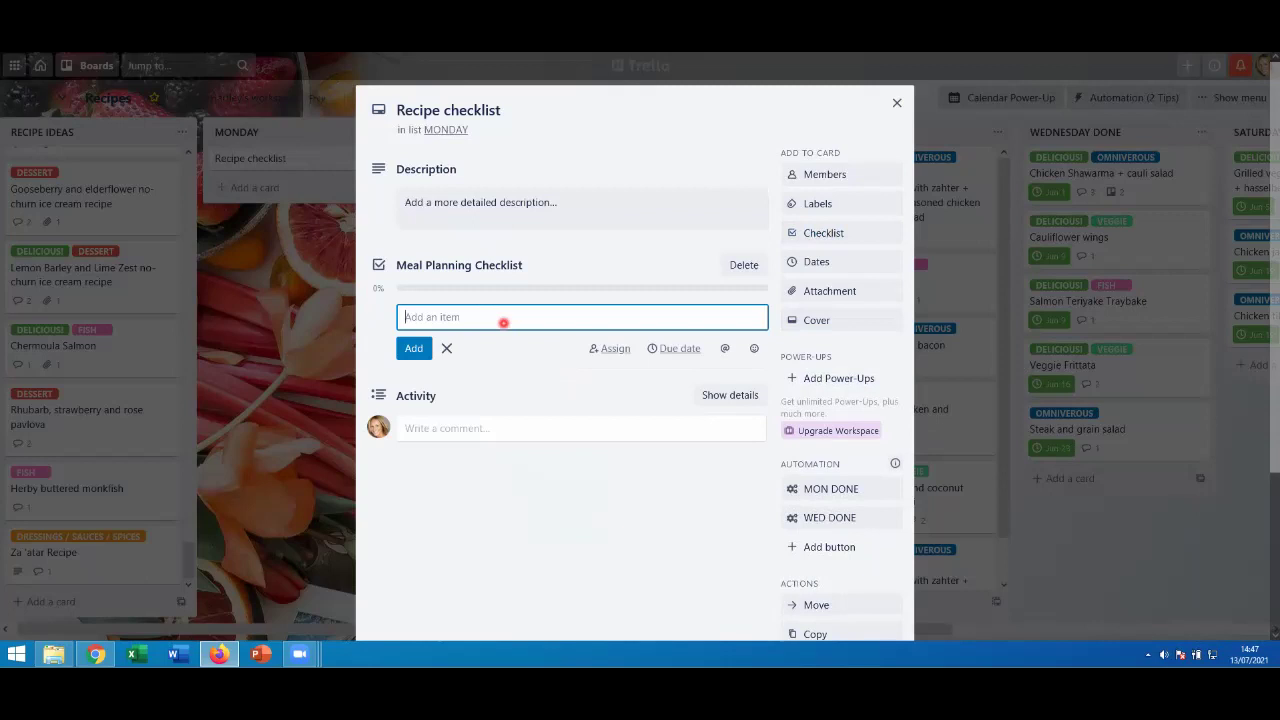
# Add the items Choose recipes, Write down grocery list, Shop for food, Decide which meals on which date, and Label recipes accordingly to the checklist.
pyautogui.write('Choose recipes')
pyautogui.press('Return')
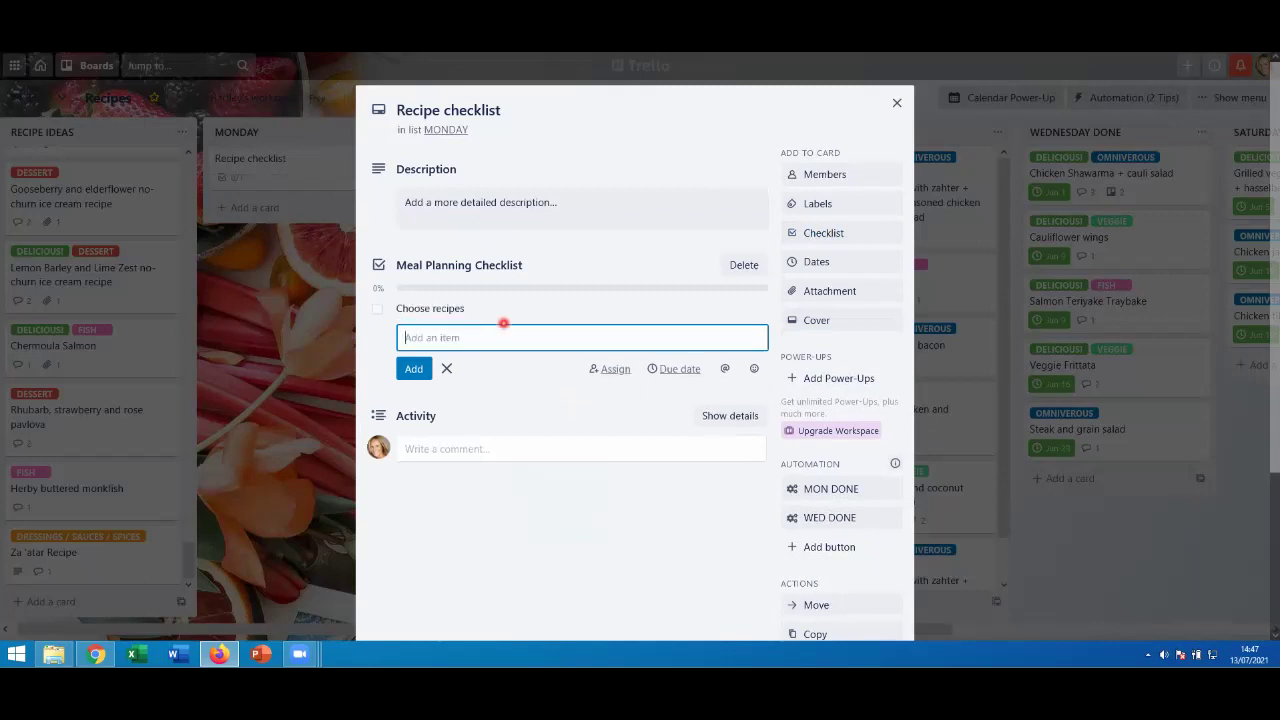
pyautogui.write('Write down grocery list')
pyautogui.press('Return')
pyautogui.write('Shop for food')
pyautogui.press('Return')
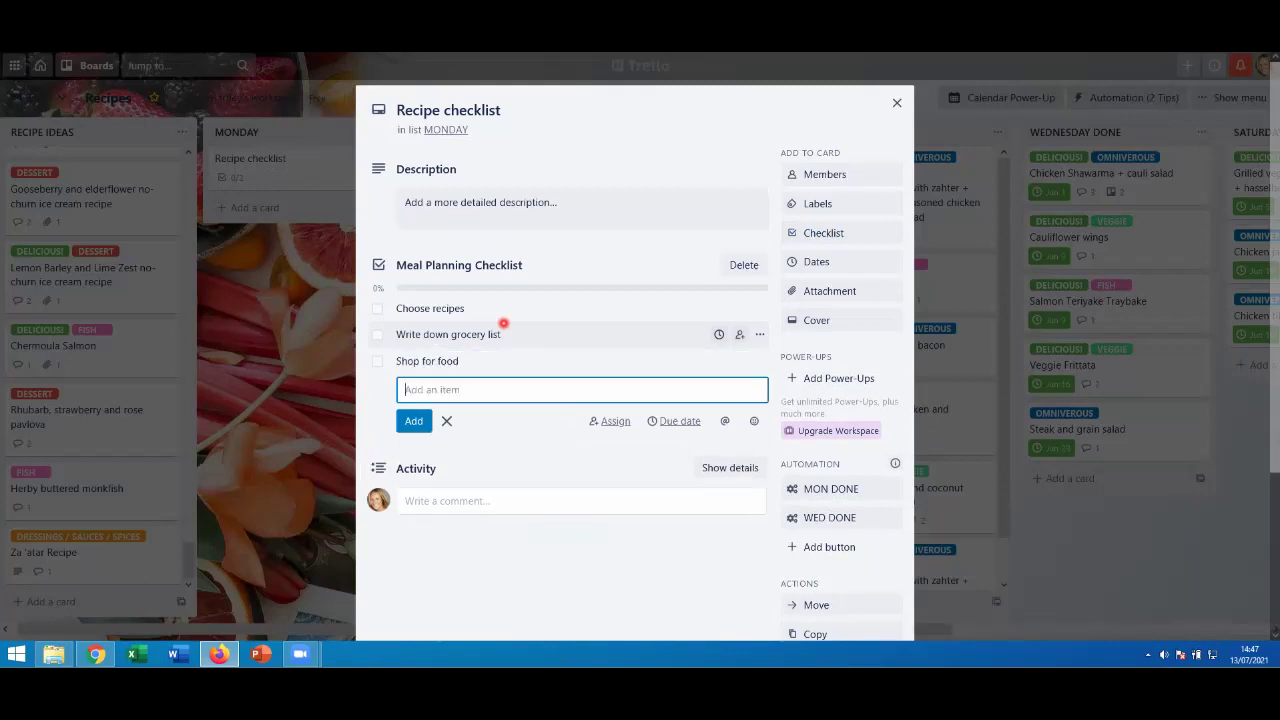
pyautogui.write('Decide which meals on which date')
pyautogui.press('Return')
pyautogui.write('La')
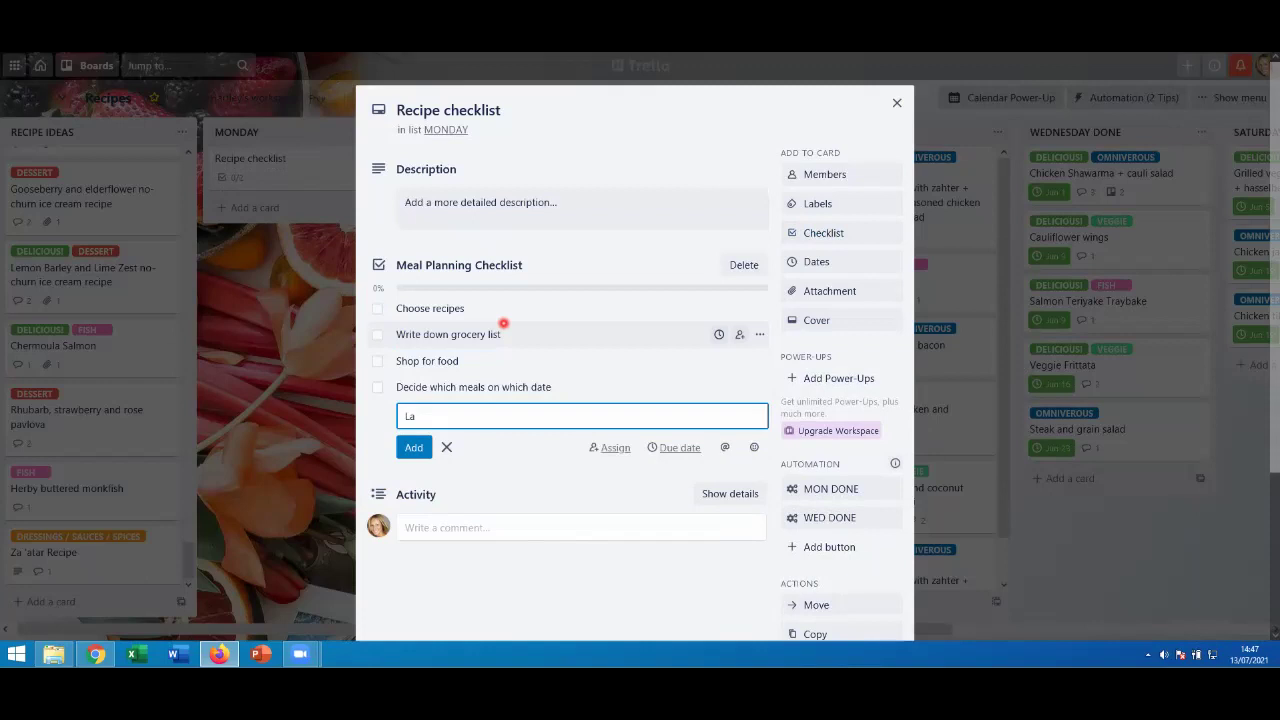
pyautogui.write('bel recipes accordingly')
pyautogui.press('Return')
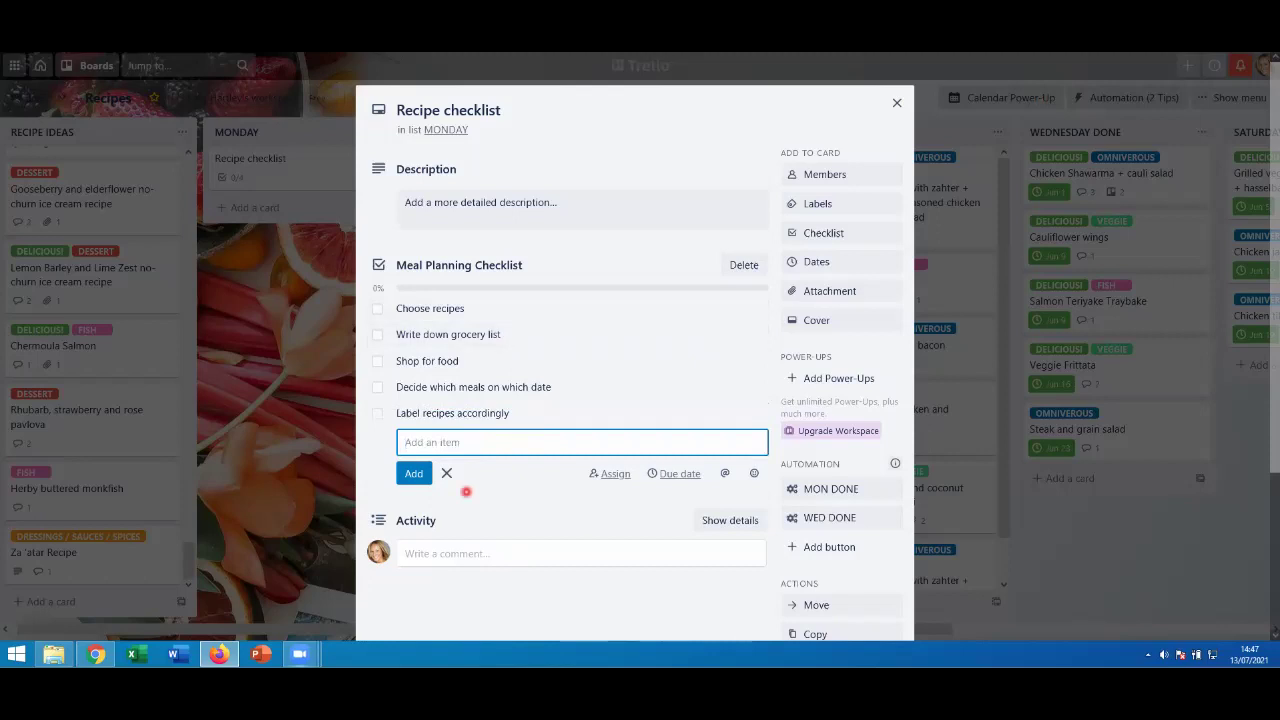
# Mark all five items of the Meal Planning Checklist as complete.
pyautogui.click(378, 308)
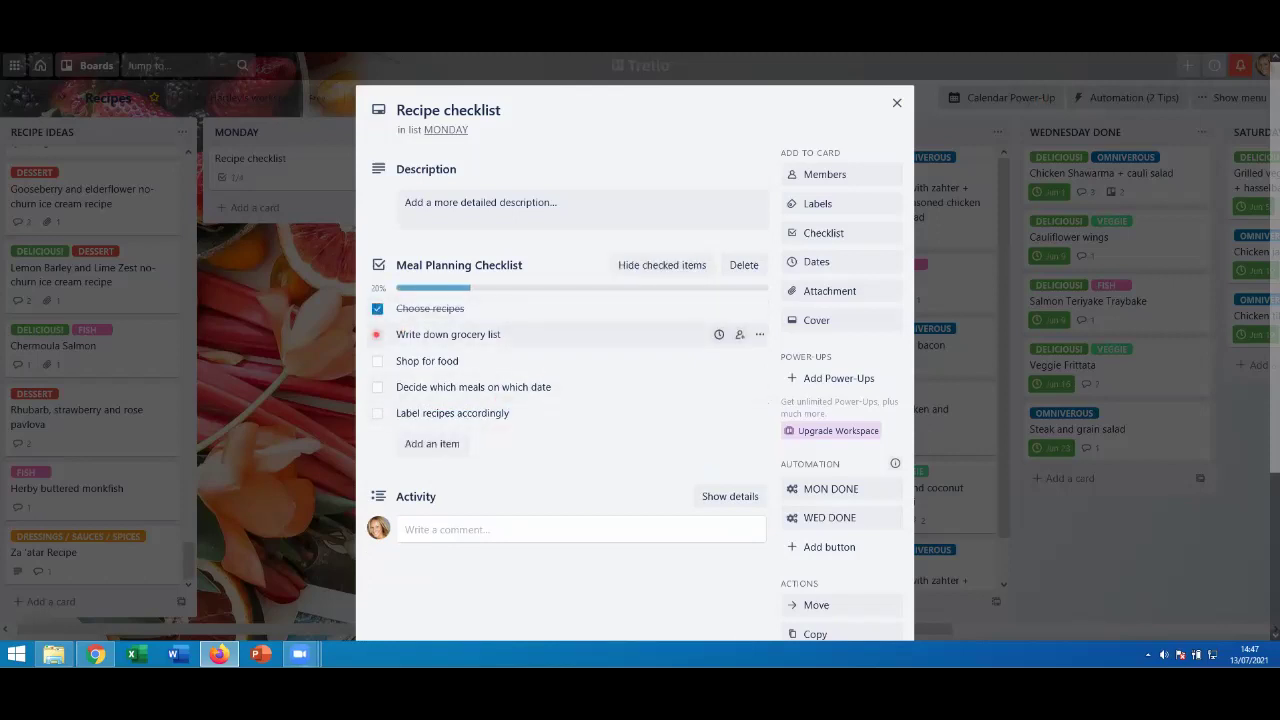
pyautogui.click(377, 334)
pyautogui.click(377, 361)
pyautogui.click(377, 387)
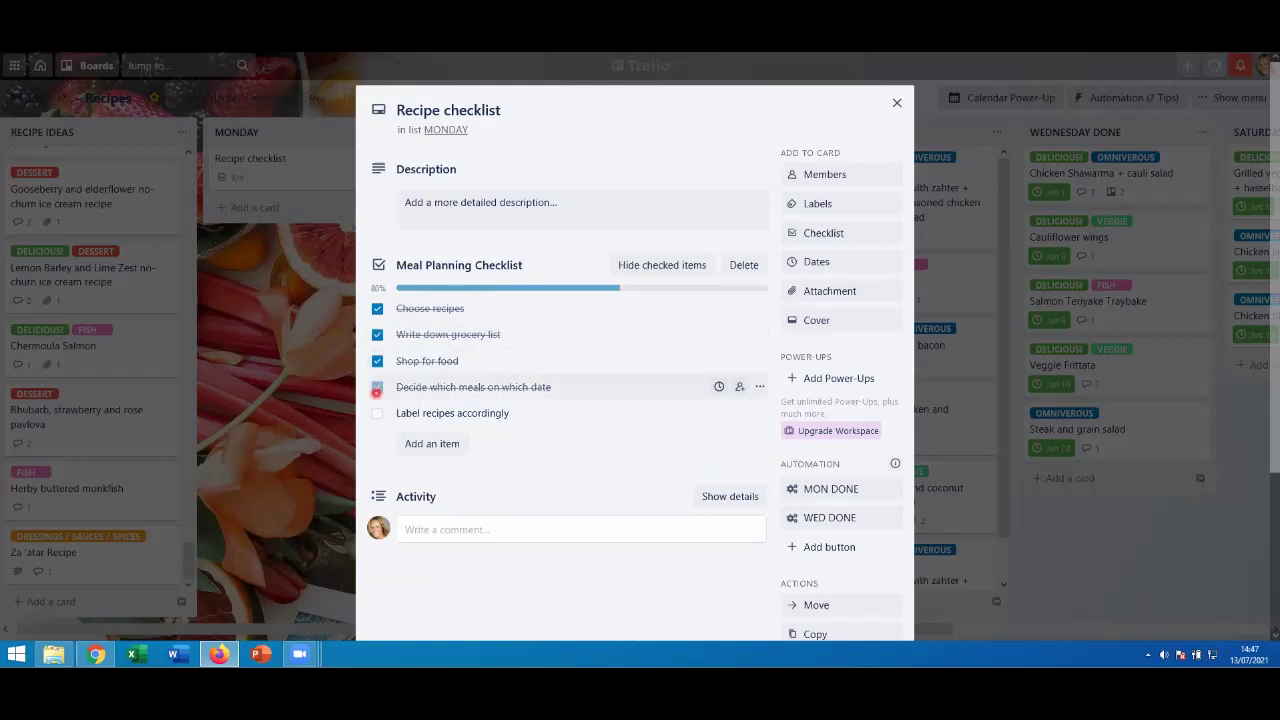
pyautogui.click(377, 413)
# Turn the Recipe checklist card into a template and close it.
pyautogui.scroll(-2, 868, 555)
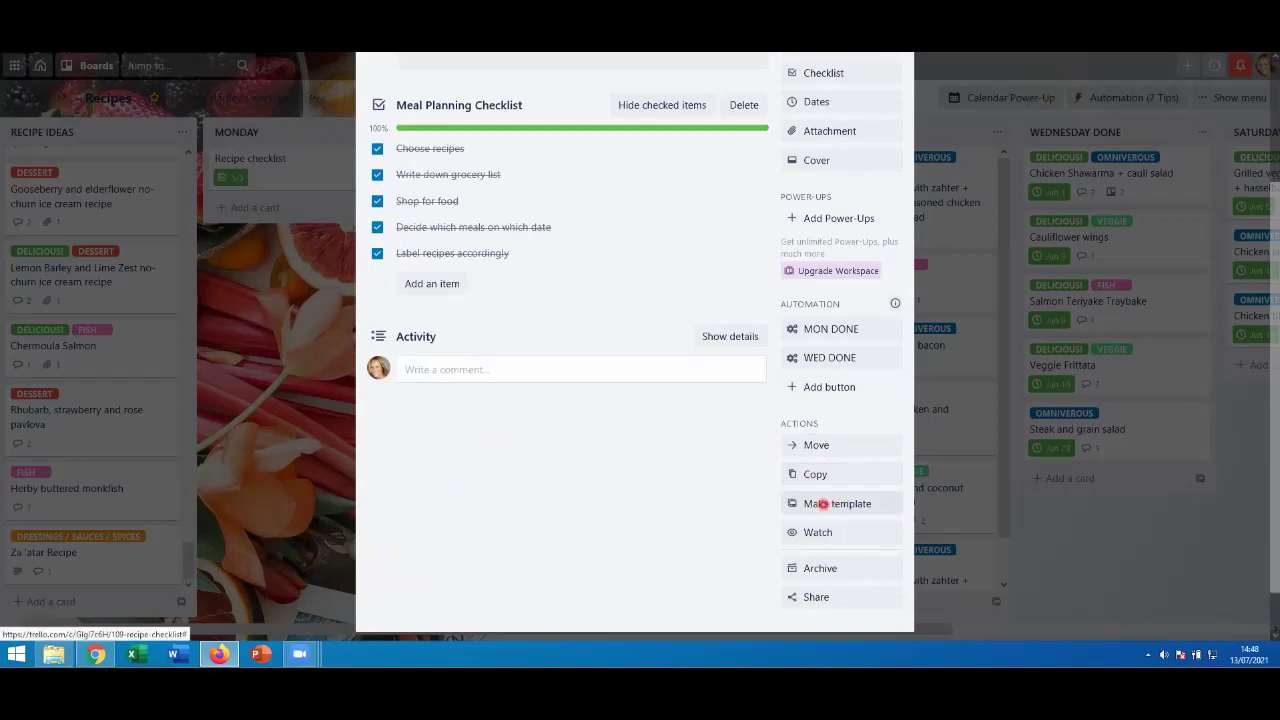
pyautogui.click(834, 504)
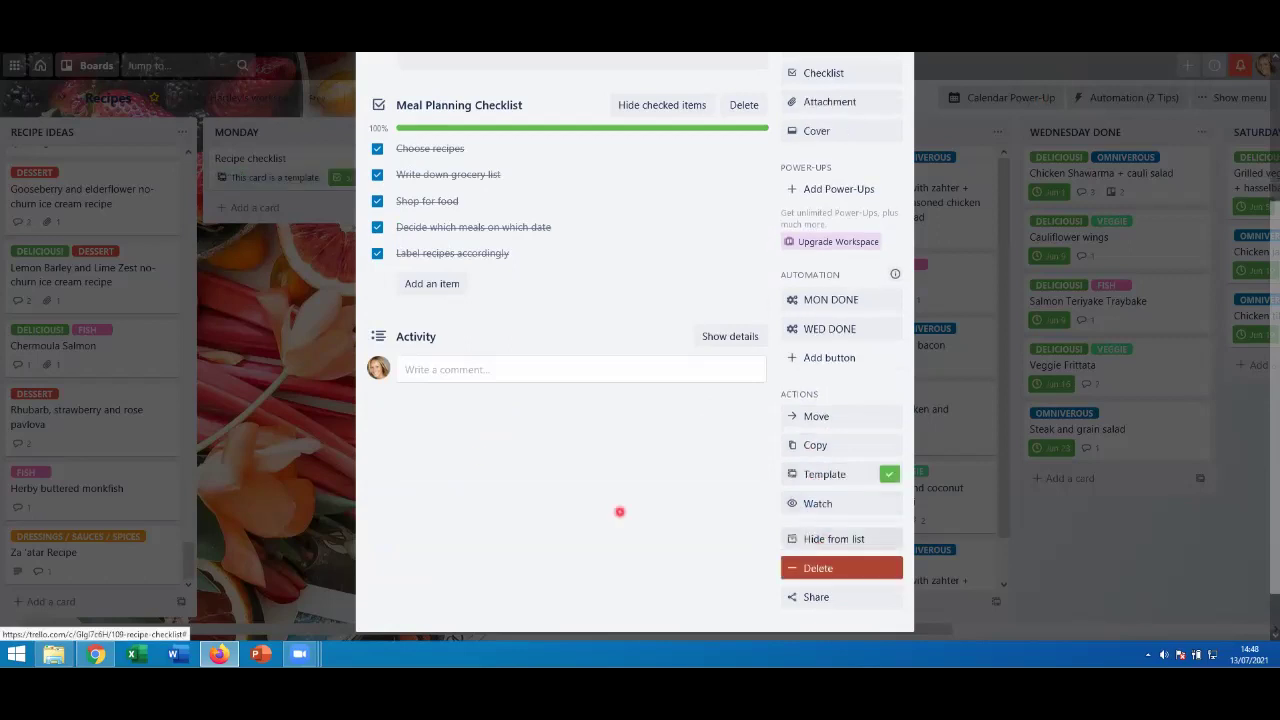
pyautogui.click(258, 268)
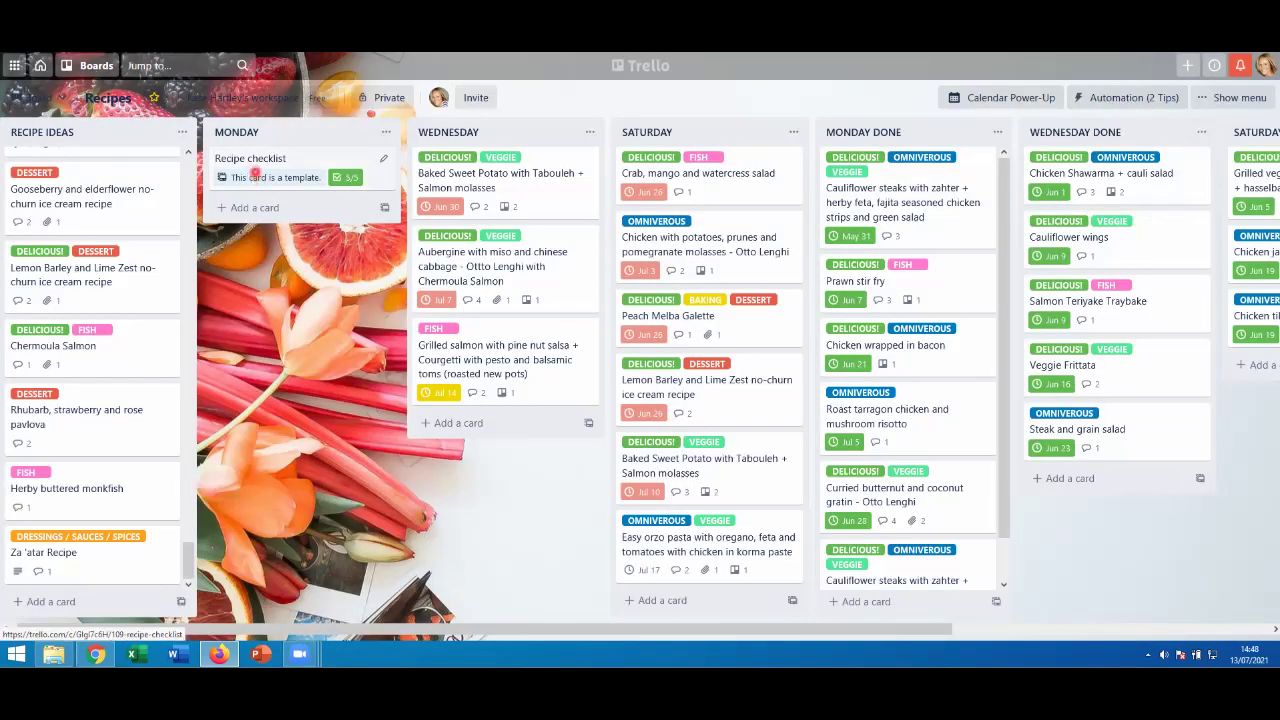
# Create a card titled Tuesday's checklist in the MONDAY list from the Recipe checklist template, keeping its checklist.
pyautogui.click(255, 176)
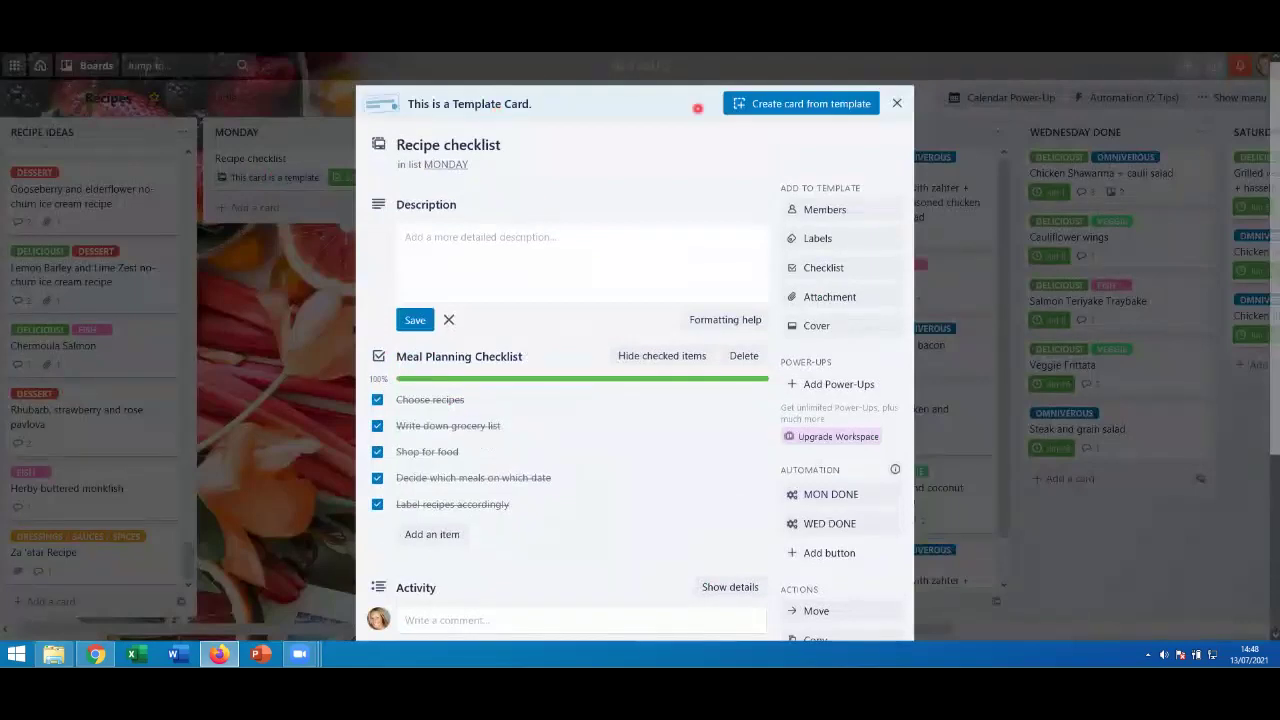
pyautogui.click(786, 103)
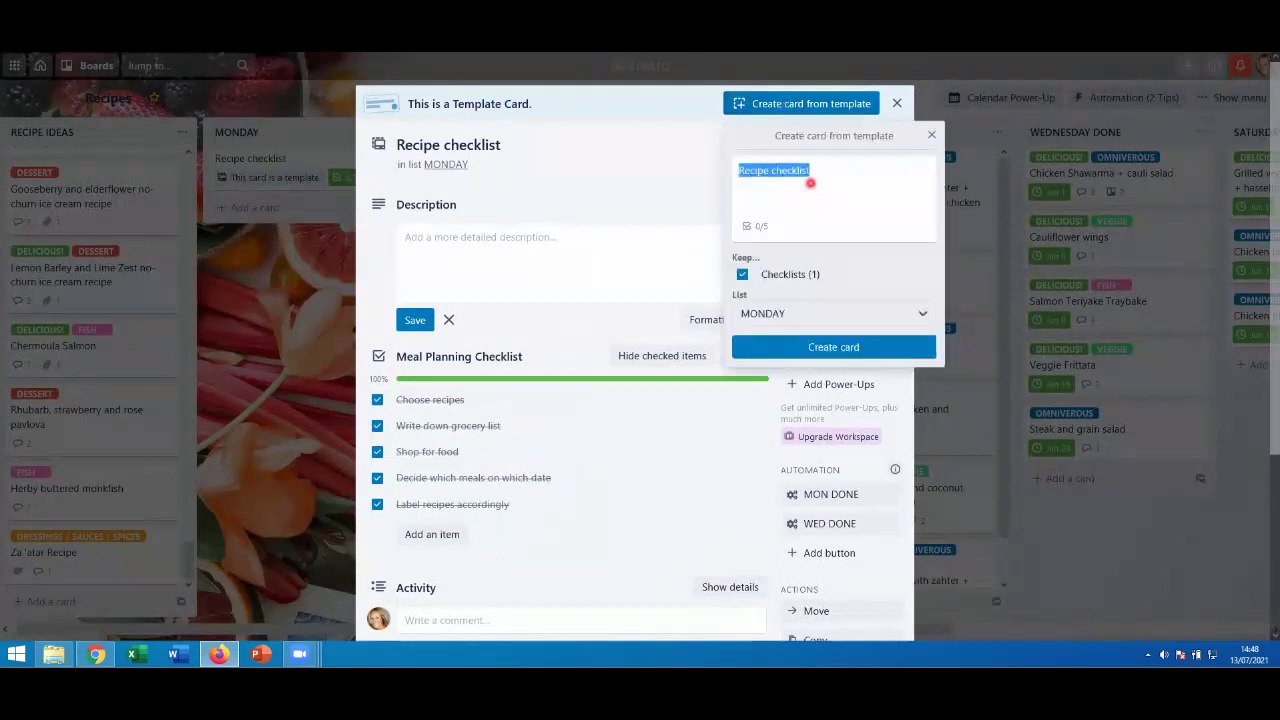
pyautogui.write("Tuesday's checklist")
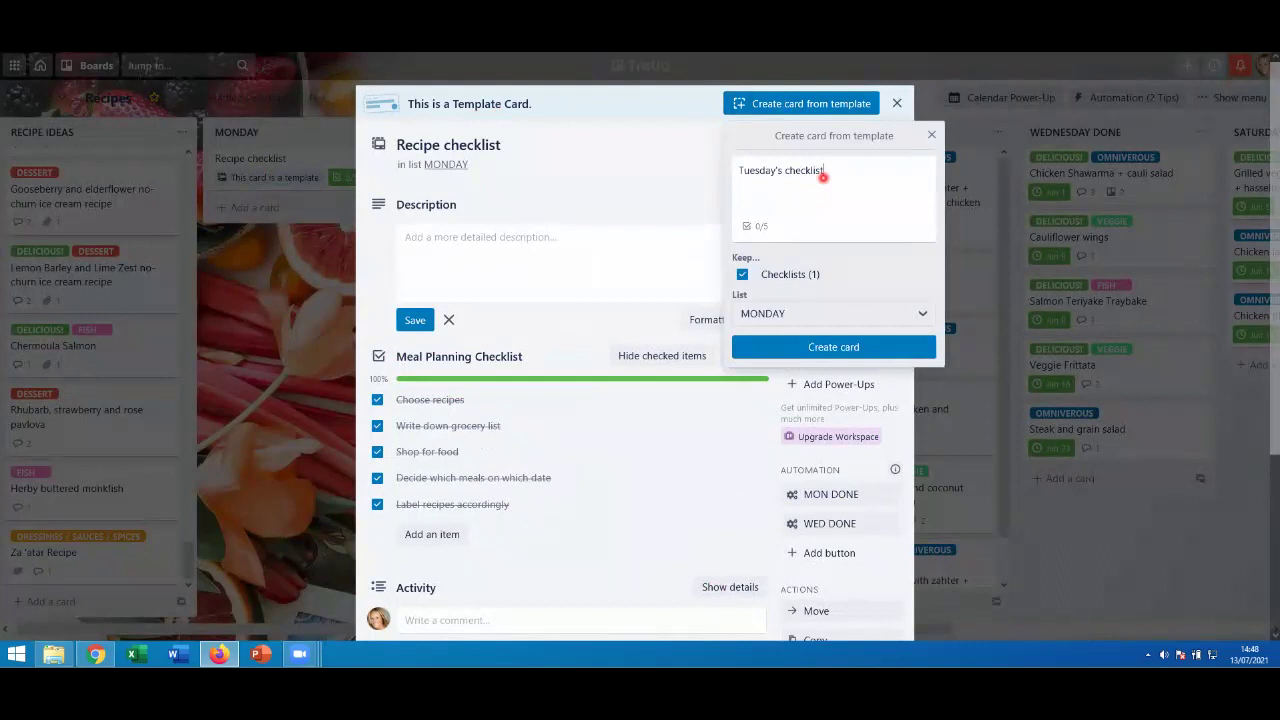
pyautogui.press('Return')
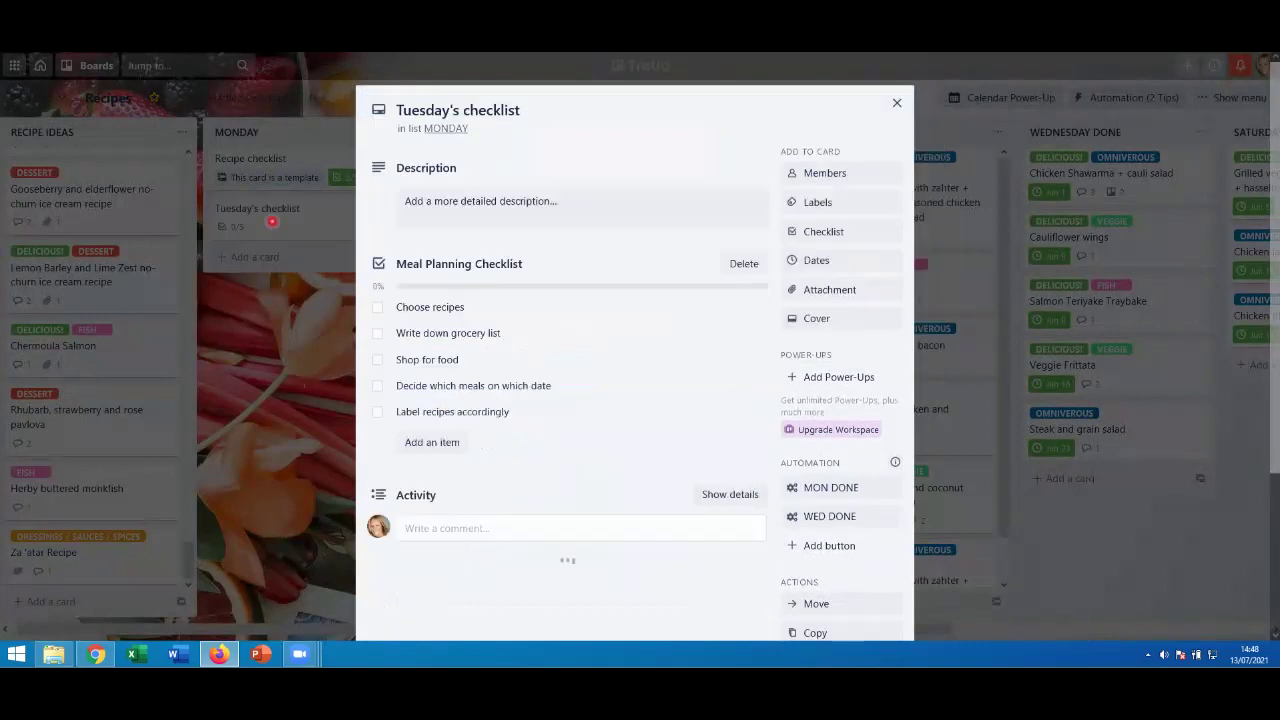
# Reopen the Tuesday's checklist card and mark all five Meal Planning Checklist items as complete.
pyautogui.click(268, 212)
pyautogui.click(268, 212)
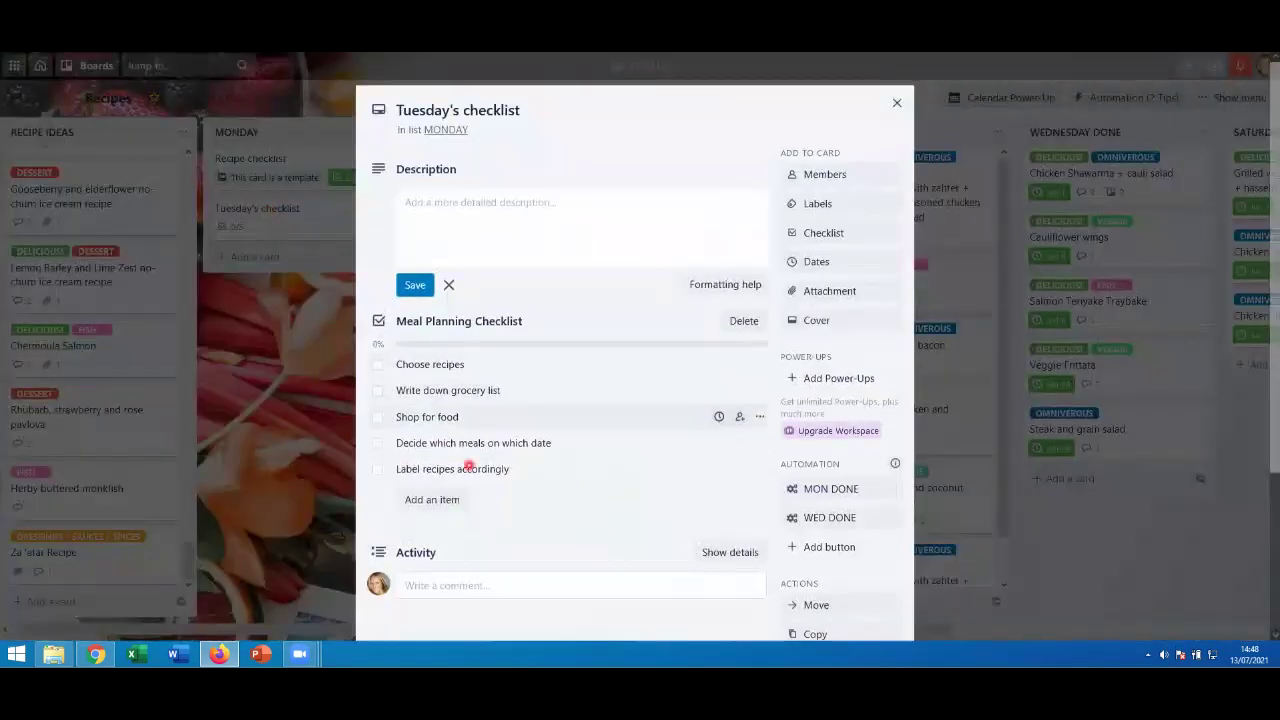
pyautogui.click(377, 363)
pyautogui.click(377, 334)
pyautogui.click(377, 360)
pyautogui.click(377, 413)
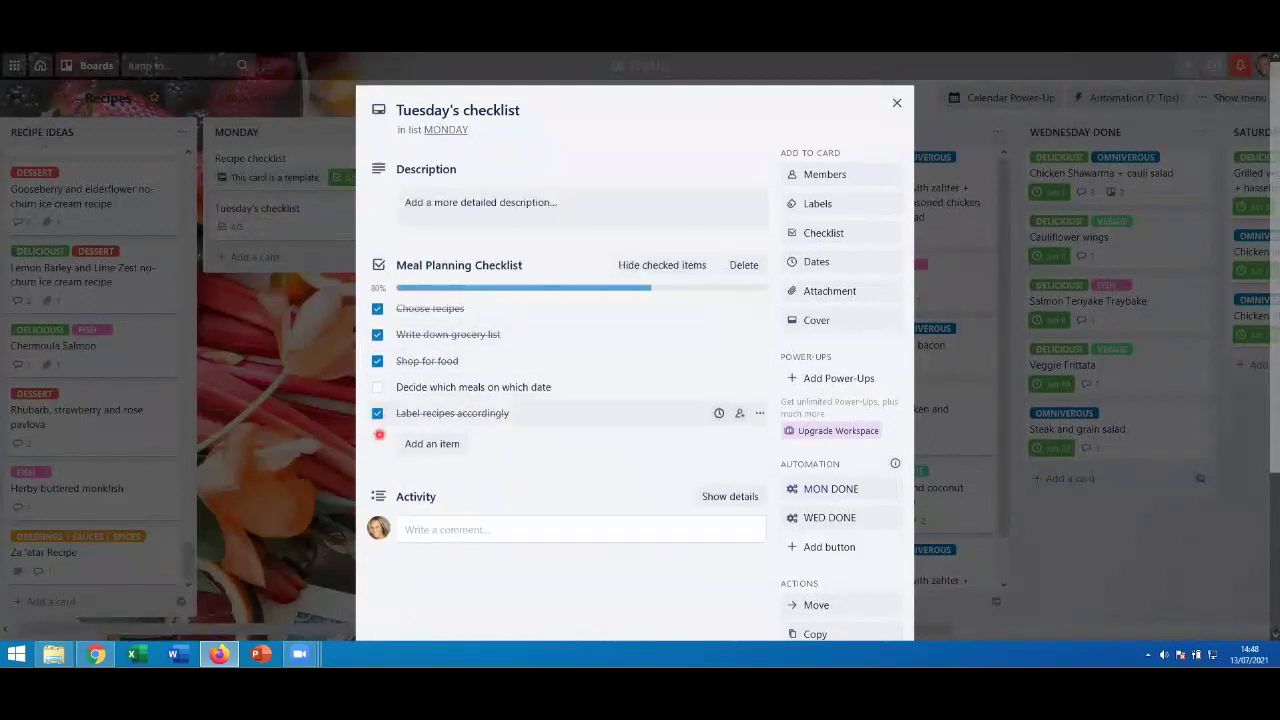
pyautogui.click(376, 386)
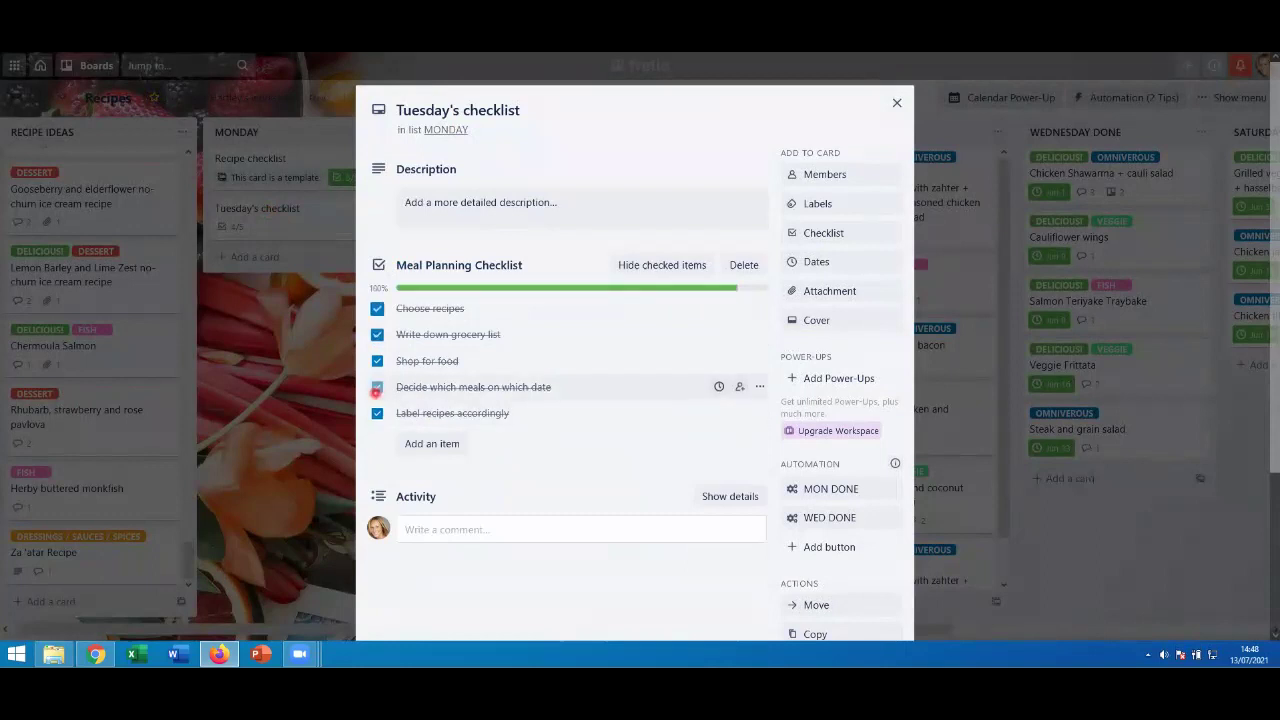
# Uncheck all five items on the Tuesday's checklist card and close the card.
pyautogui.click(377, 413)
pyautogui.click(376, 386)
pyautogui.click(378, 360)
pyautogui.click(377, 334)
pyautogui.click(377, 308)
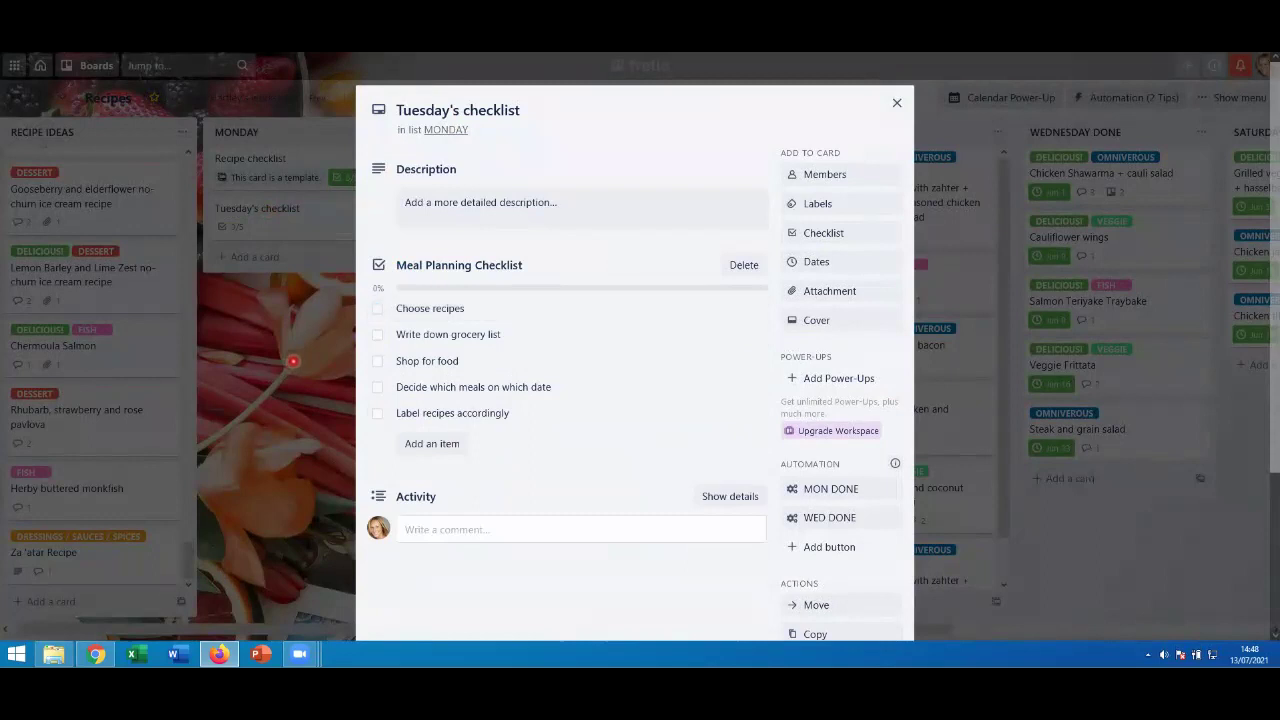
pyautogui.click(270, 380)
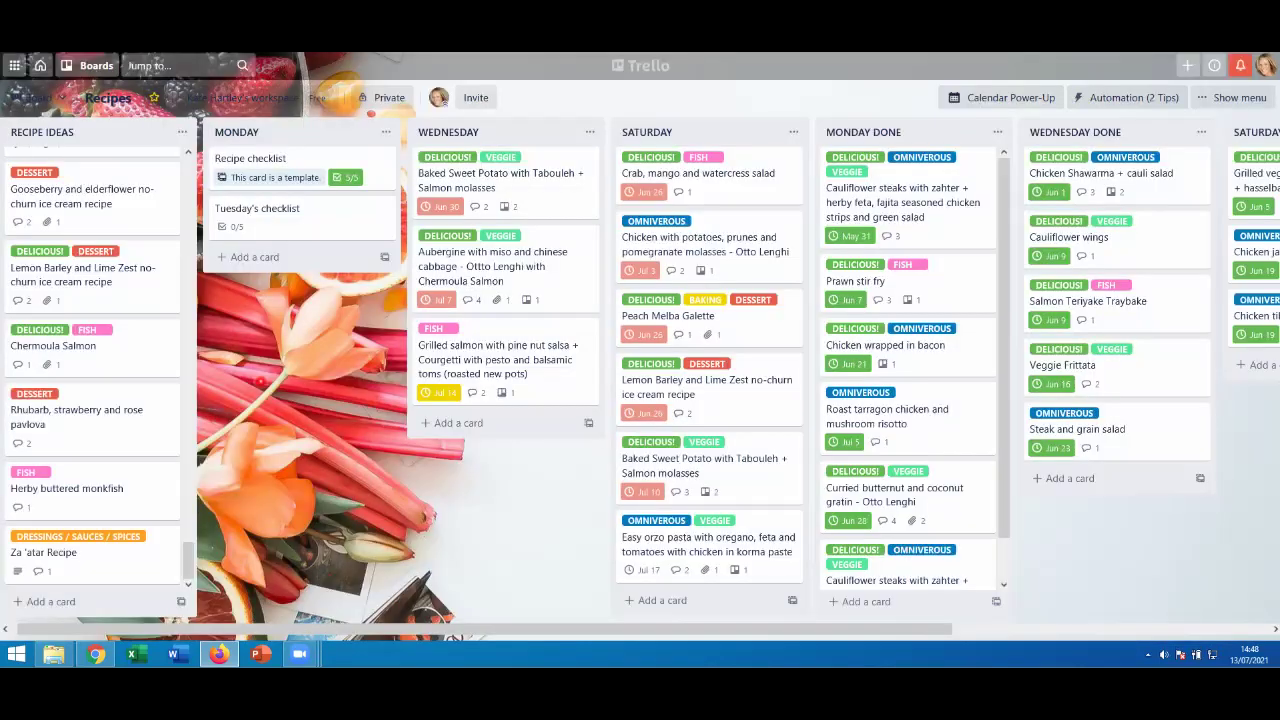
# Reopen the Recipe checklist template card and review its available actions, including Copy.
pyautogui.click(268, 160)
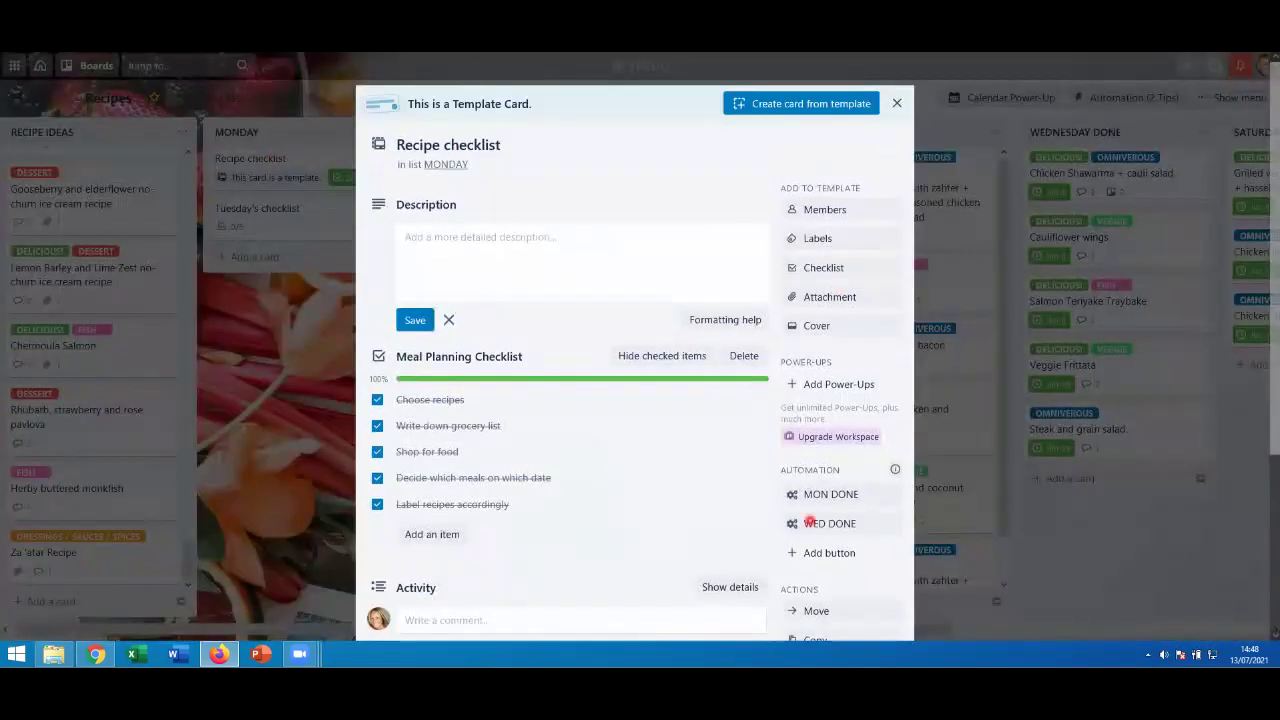
pyautogui.scroll(-3, 838, 545)
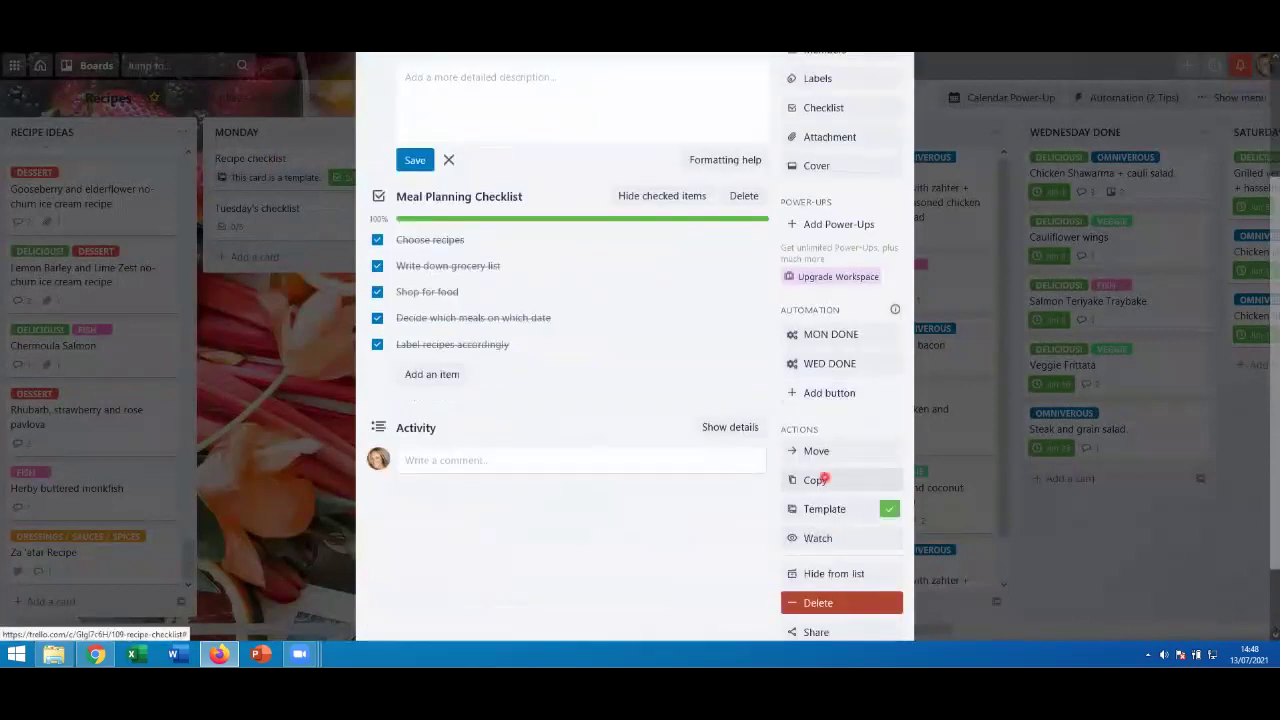
pyautogui.click(815, 480)
pyautogui.scroll(3, 649, 503)
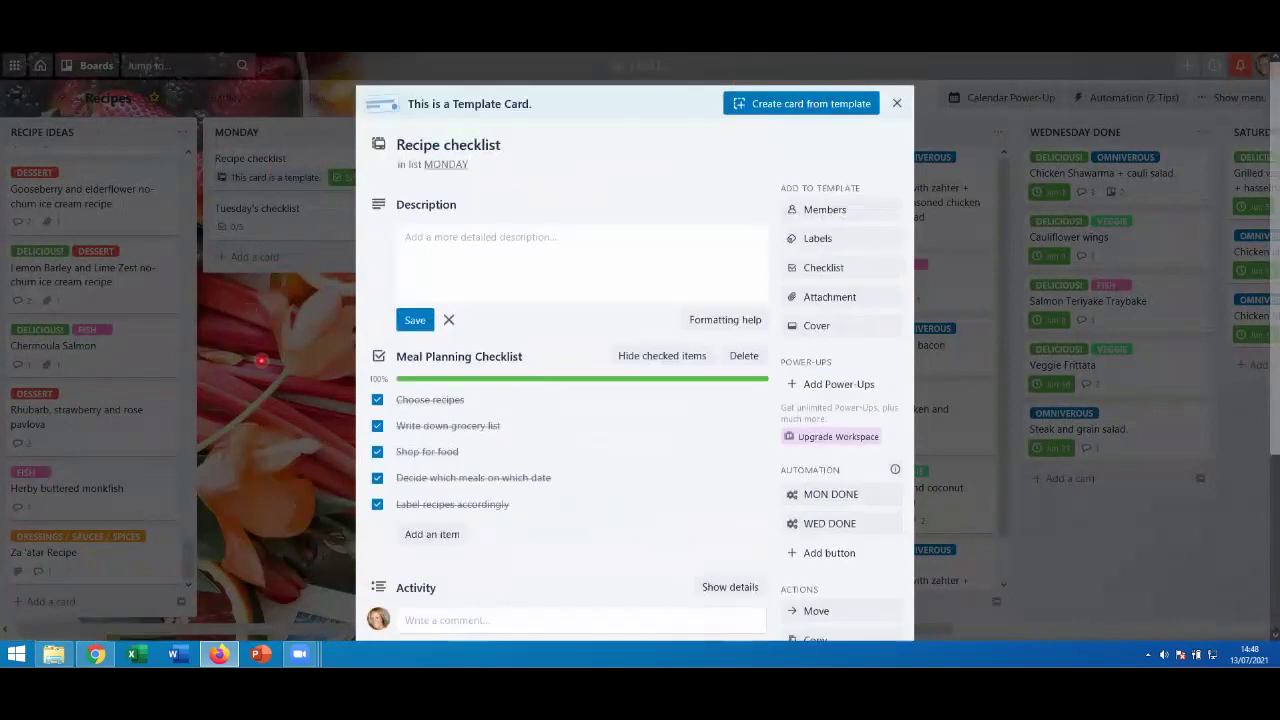
# Leave the description editor without adding text and close the Recipe checklist template card.
pyautogui.click(248, 299)
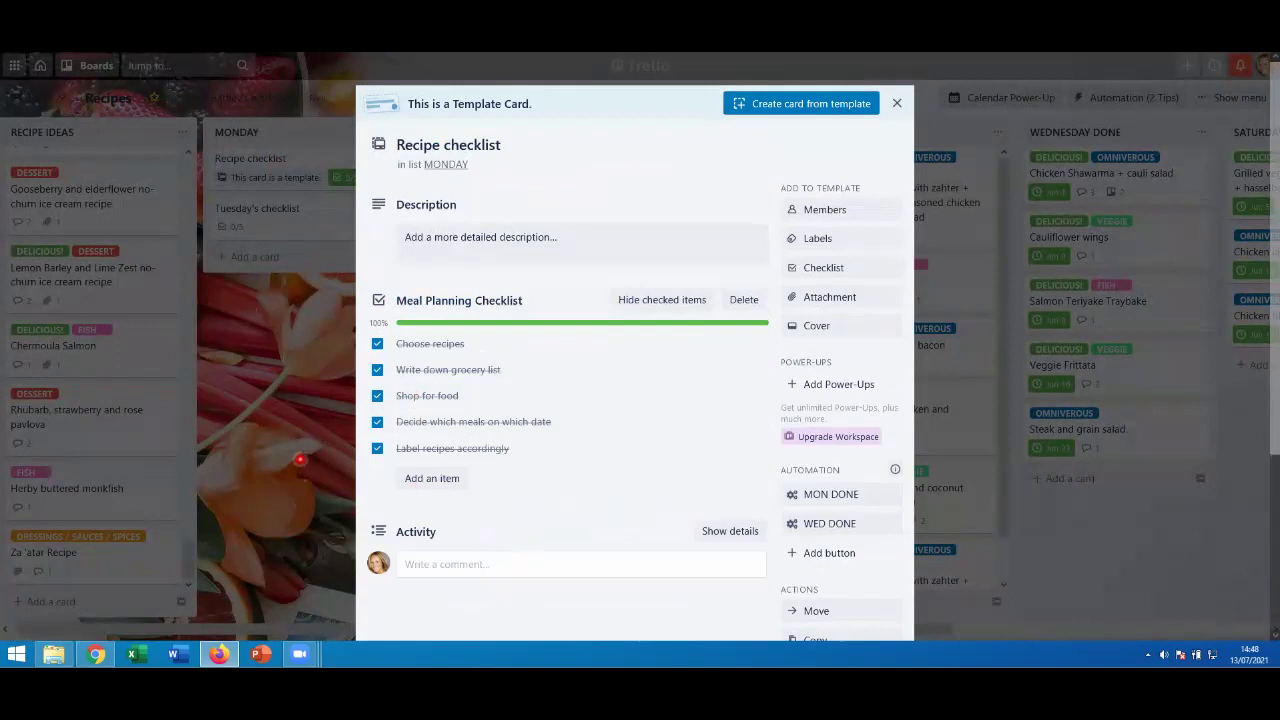
pyautogui.click(304, 391)
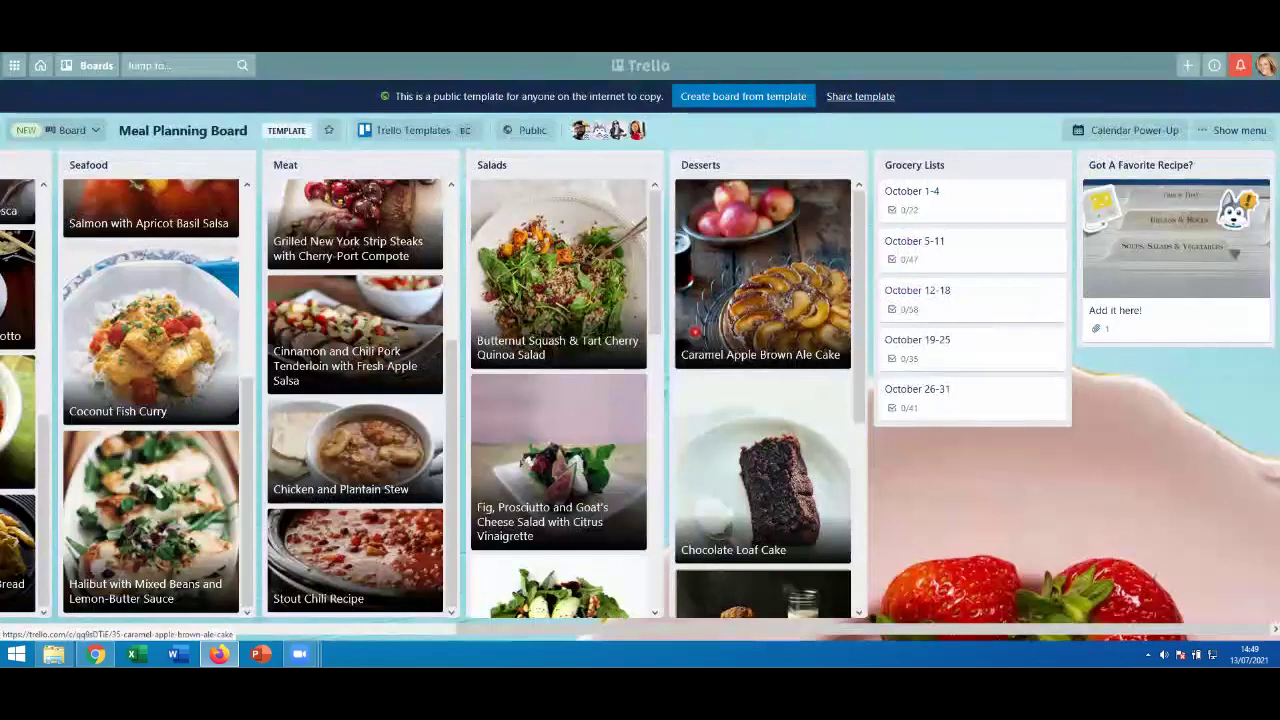
# Examine the public Meal Planning Board template's recipe lists by food category, their cover images and the Grocery Lists.
pyautogui.moveTo(512, 630); pyautogui.dragTo(24, 617)
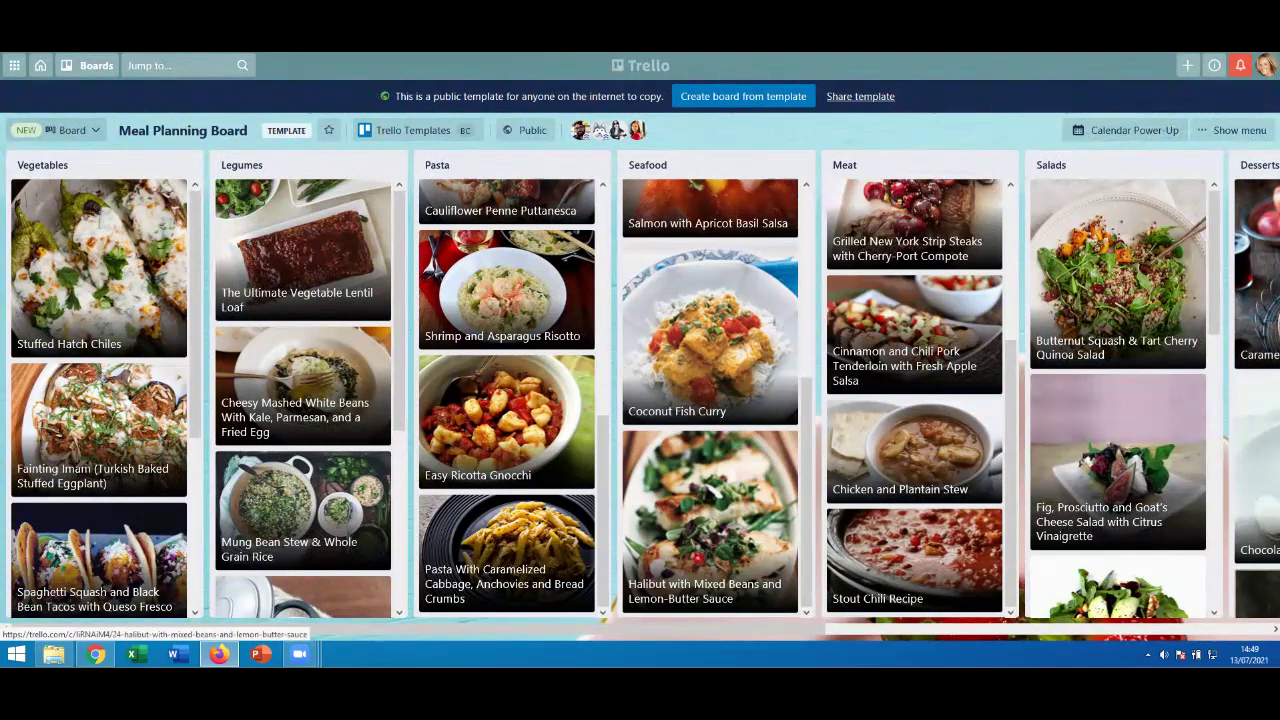
pyautogui.scroll(1, 698, 558)
pyautogui.scroll(5, 710, 400)
pyautogui.scroll(6, 506, 400)
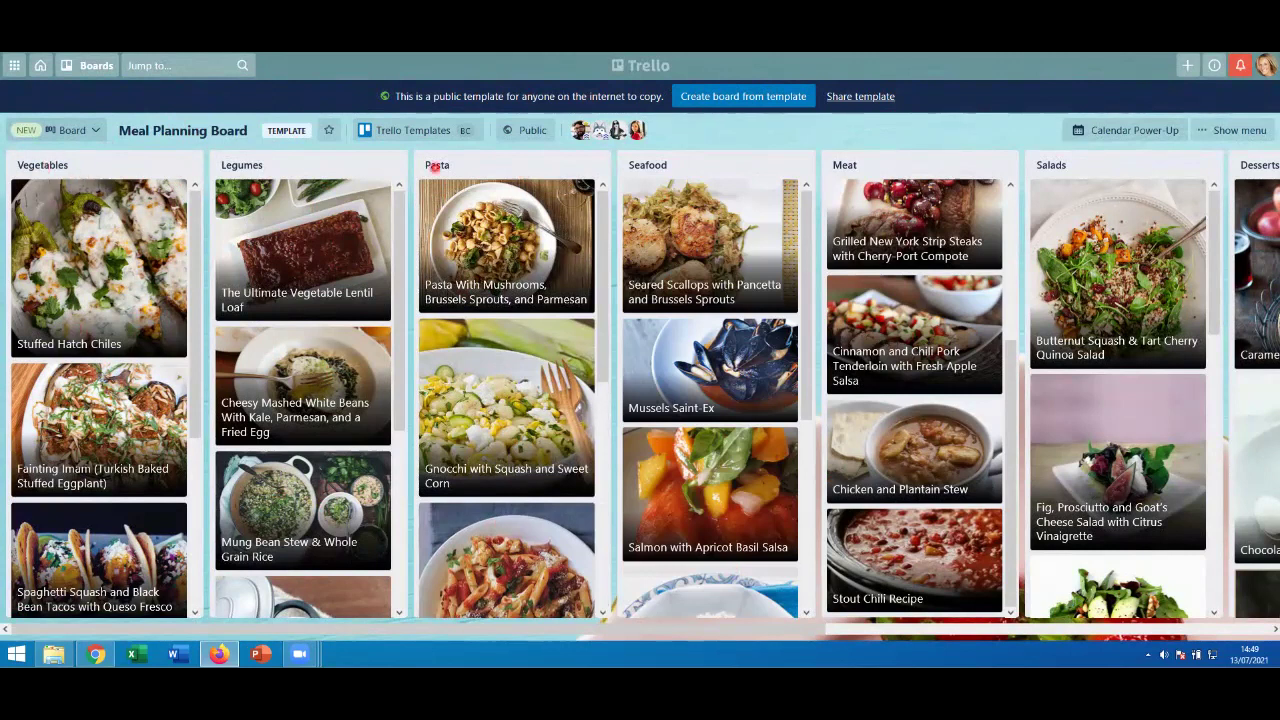
pyautogui.moveTo(820, 629); pyautogui.dragTo(1259, 629)
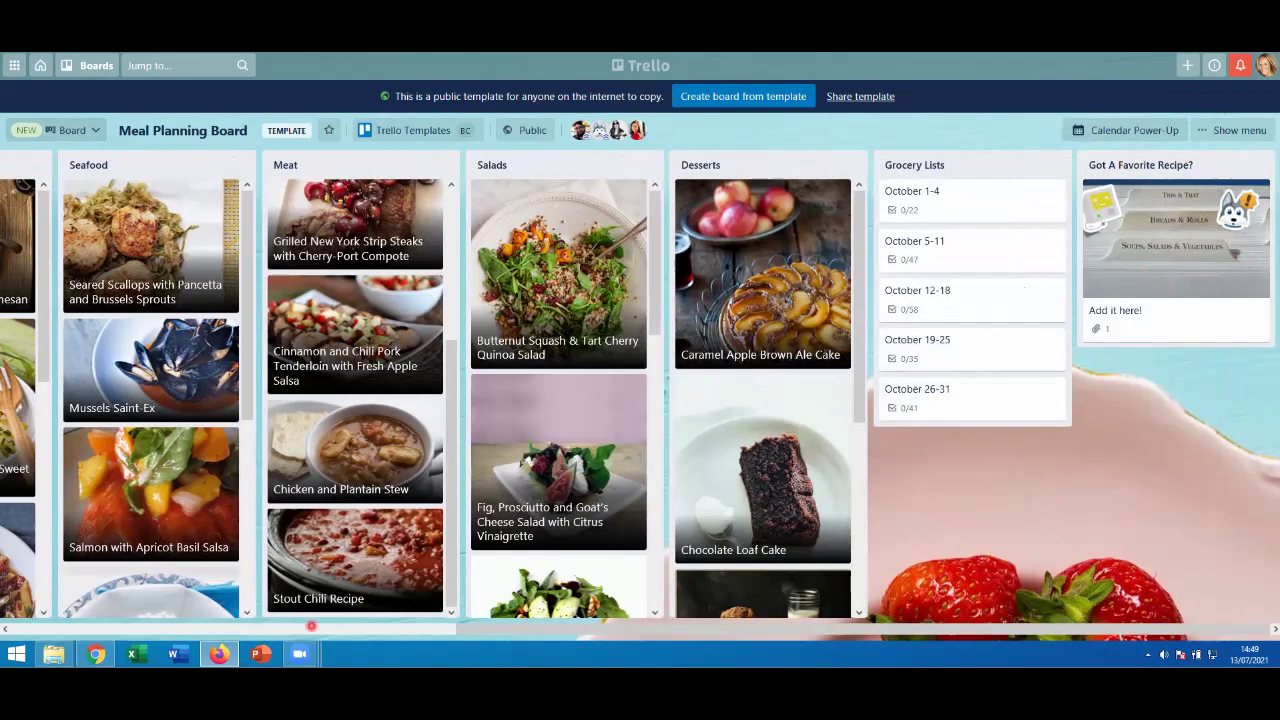
pyautogui.scroll(-5, 815, 553)
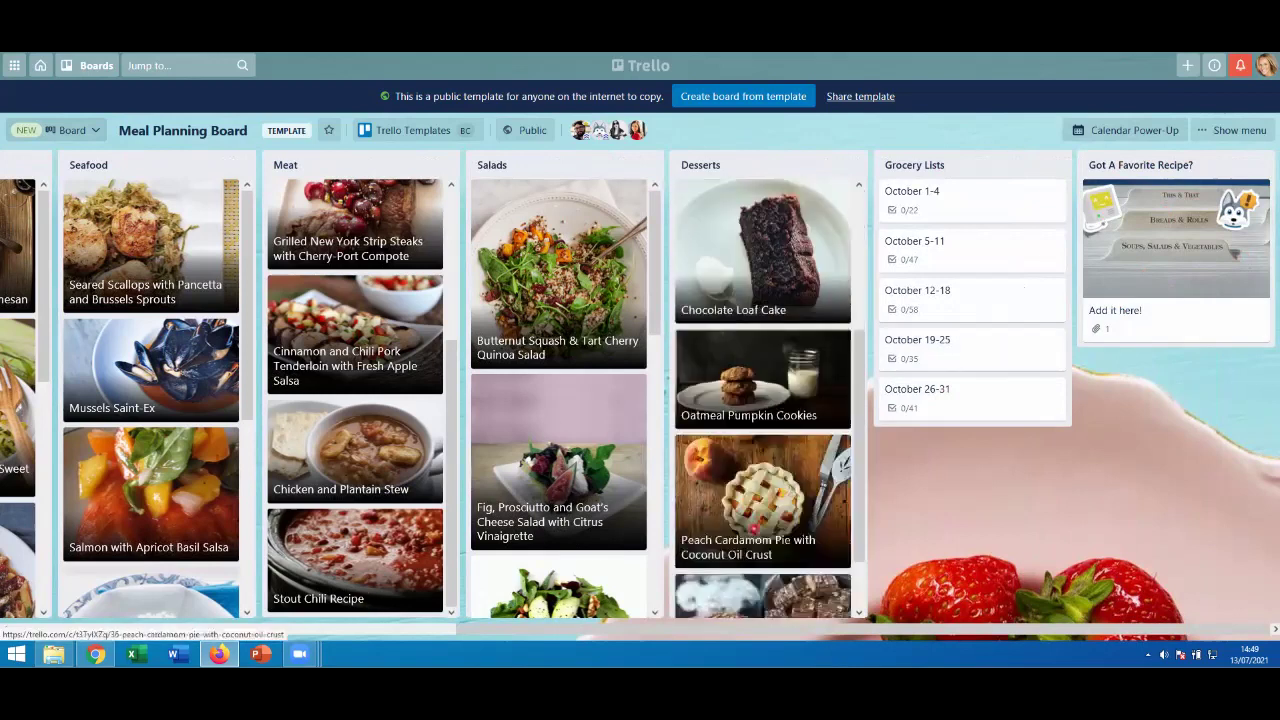
pyautogui.scroll(-6, 548, 343)
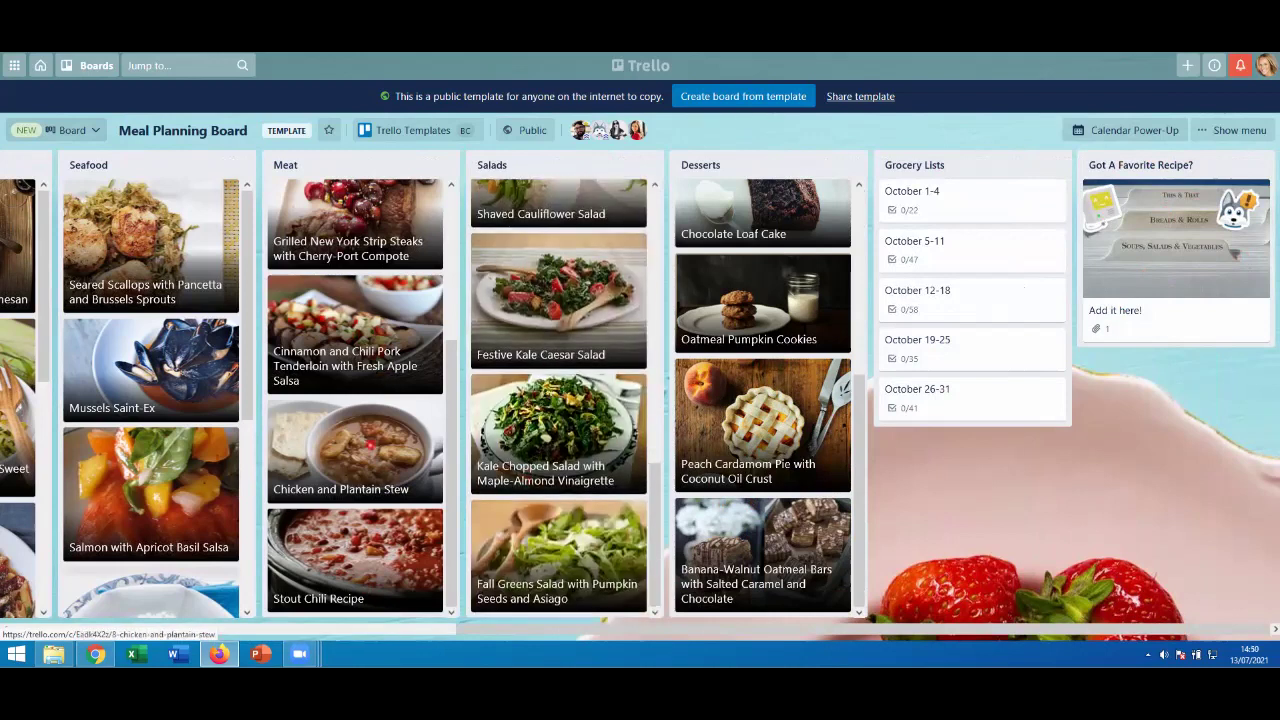
pyautogui.scroll(-2, 204, 372)
pyautogui.scroll(-2, 204, 372)
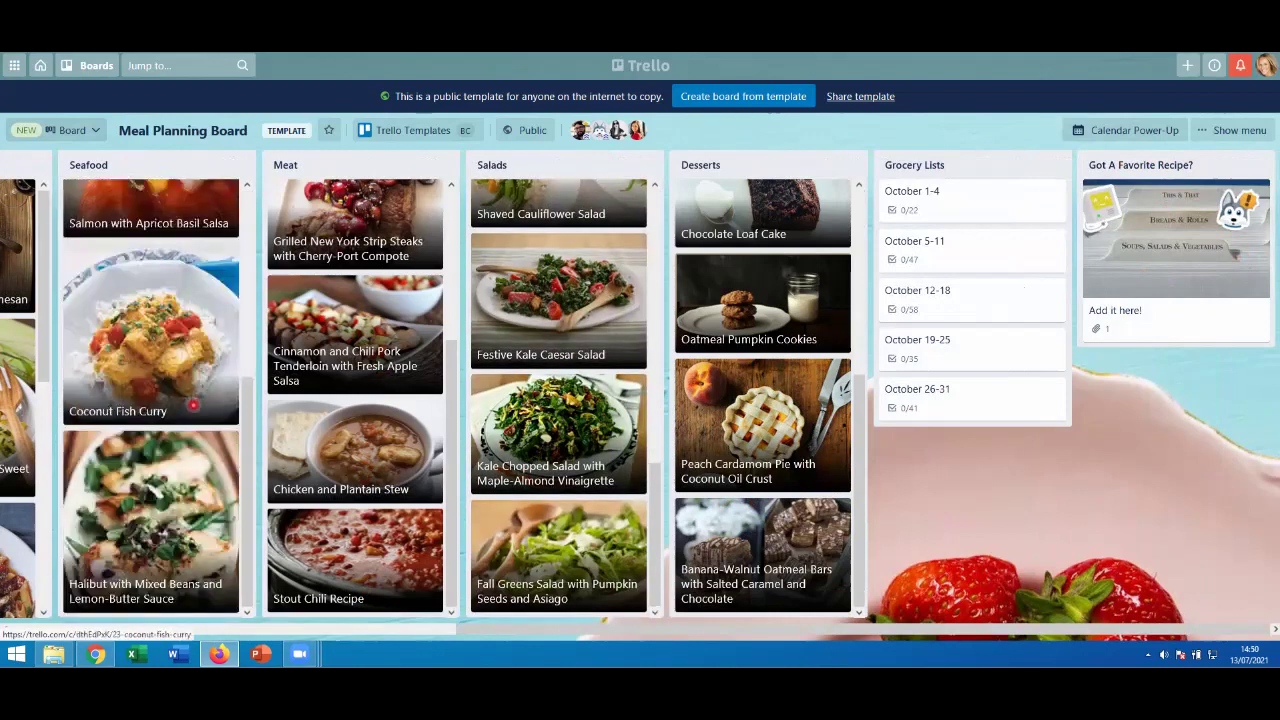
pyautogui.moveTo(676, 628); pyautogui.dragTo(228, 628)
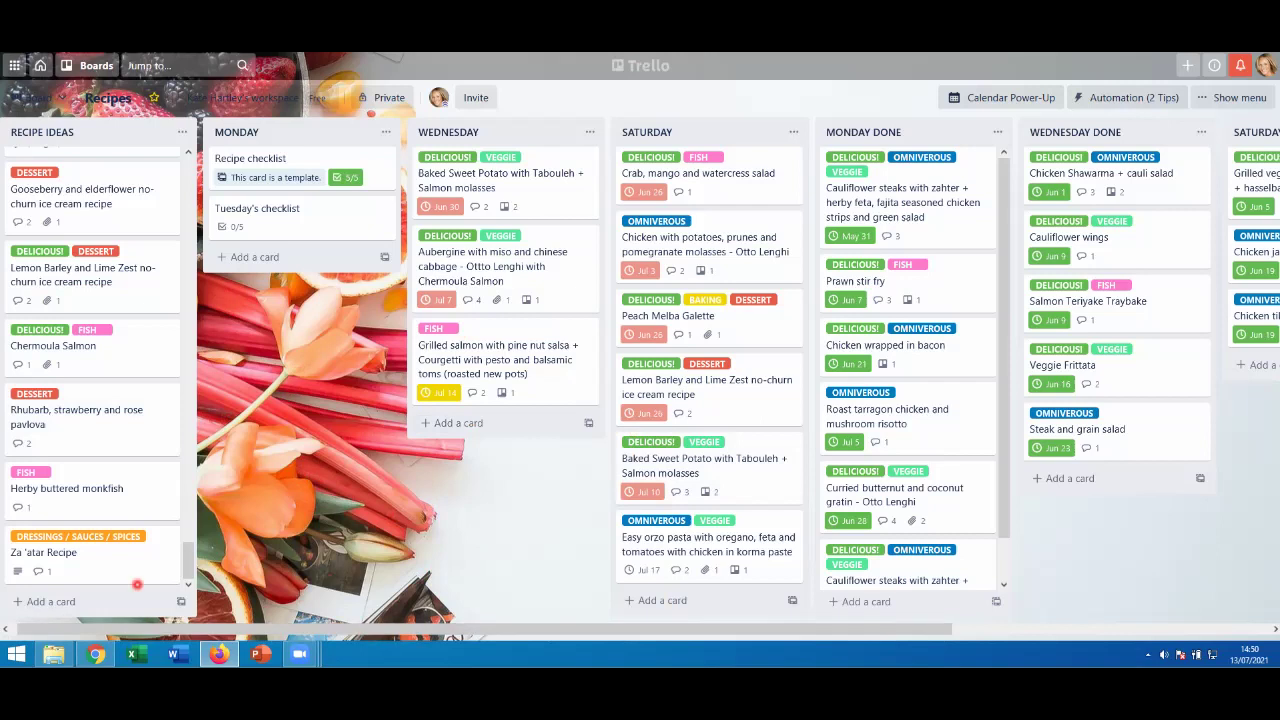
# Return to the Recipes board and review the first cards in the RECIPE IDEAS list.
pyautogui.scroll(15, 137, 585)
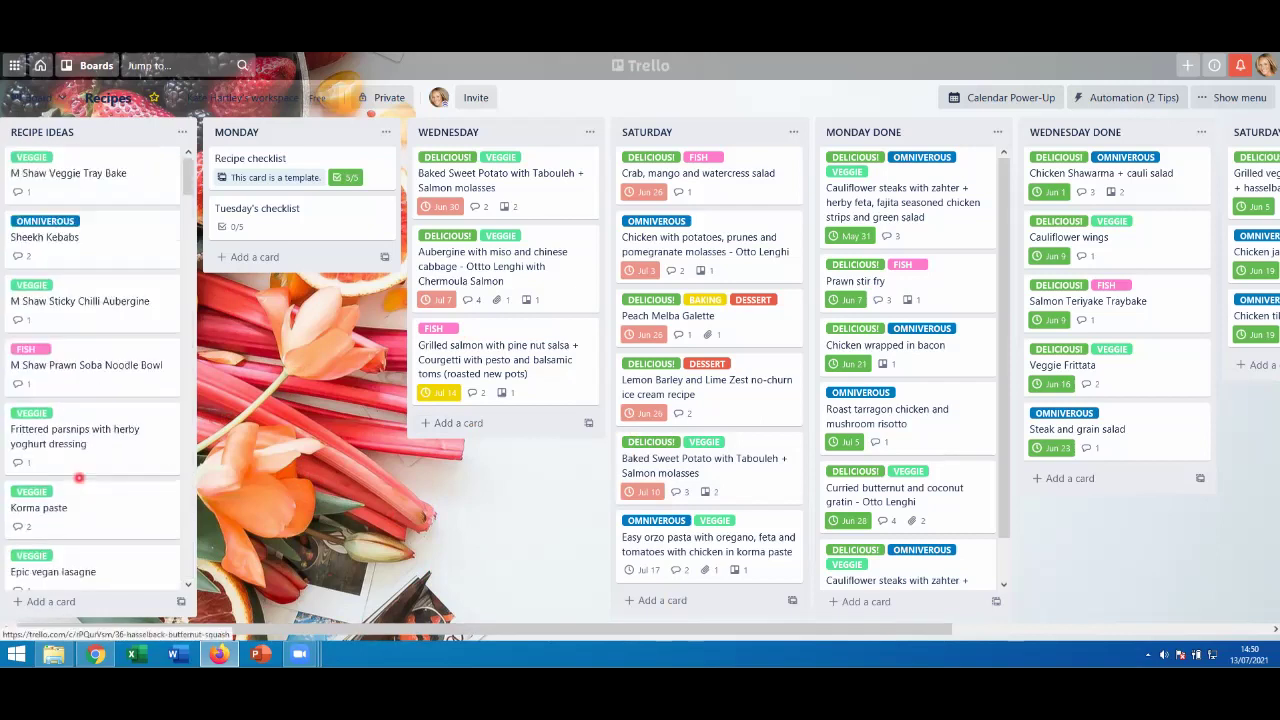